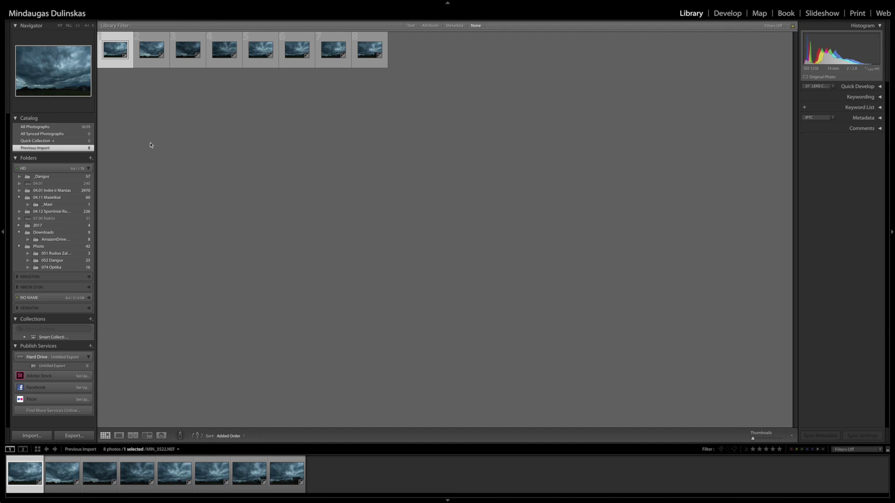
Step: Open the storm photos in Loupe view and advance to MIN_3523.NEF
{"action": "double_click", "coordinate": [107, 52]}
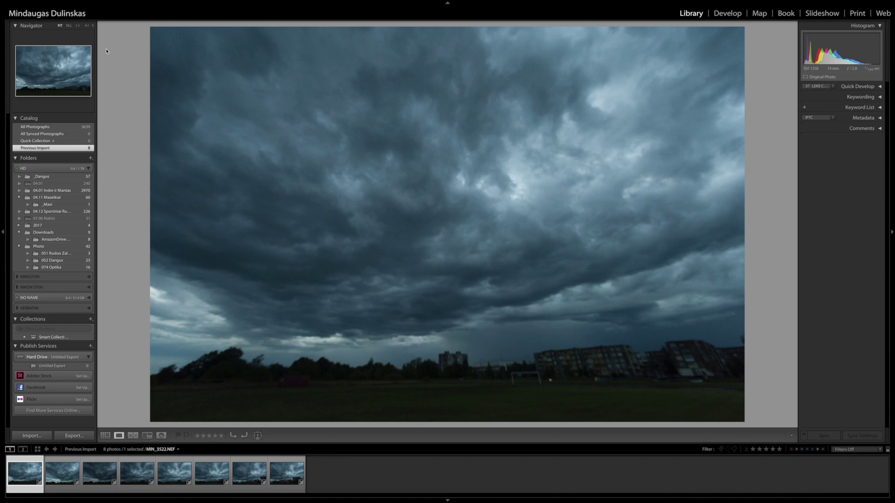
{"action": "key", "text": "Right"}
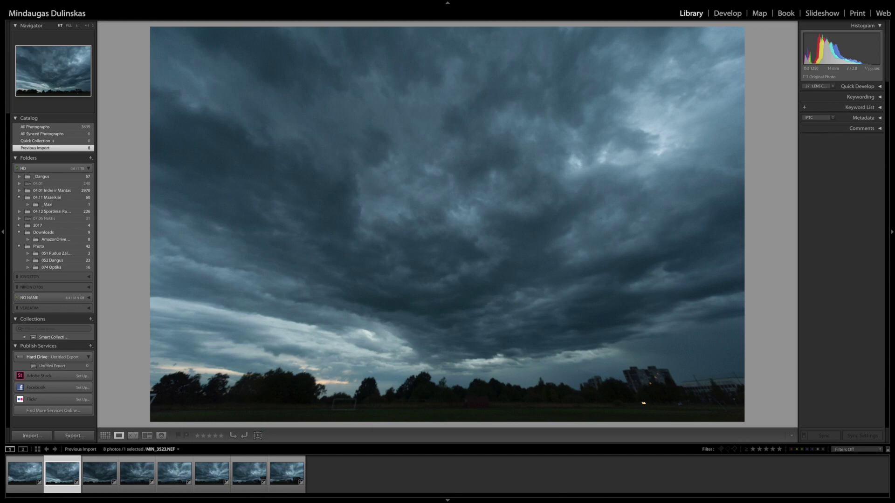
Step: Cycle the info overlay to capture date and dimensions, then browse forward to MIN_3528.NEF
{"action": "key", "text": "i"}
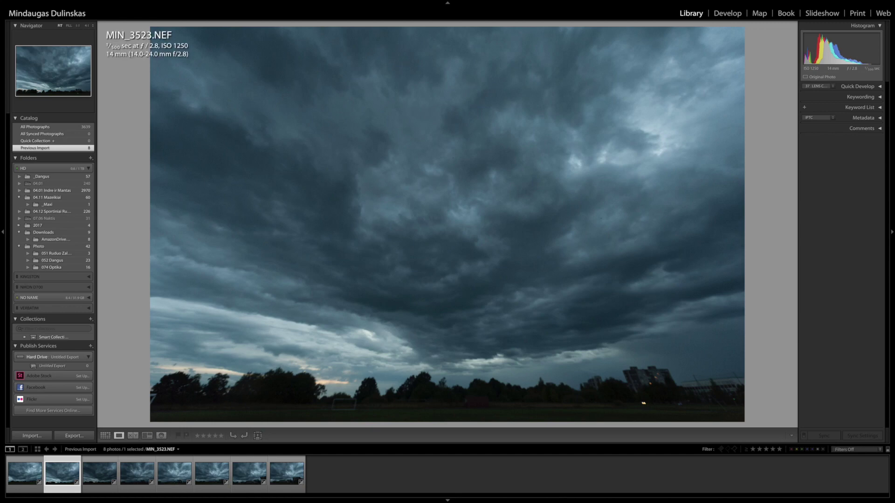
{"action": "key", "text": "i"}
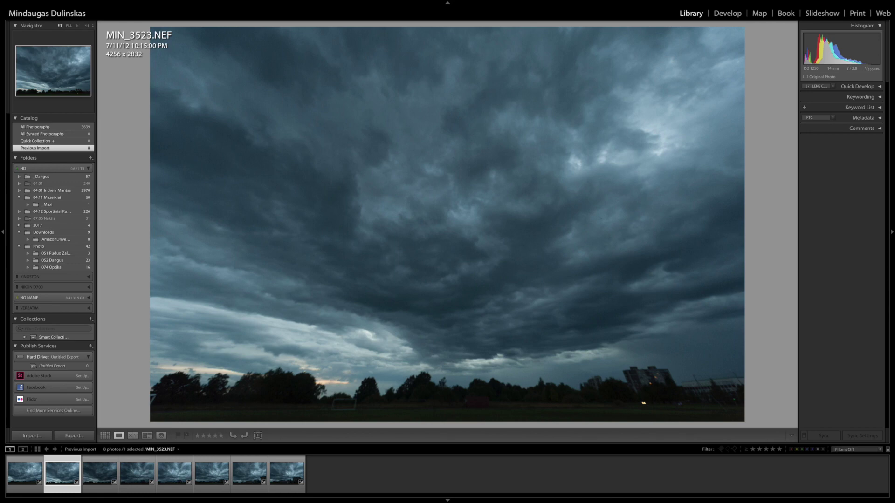
{"action": "key", "text": "Right"}
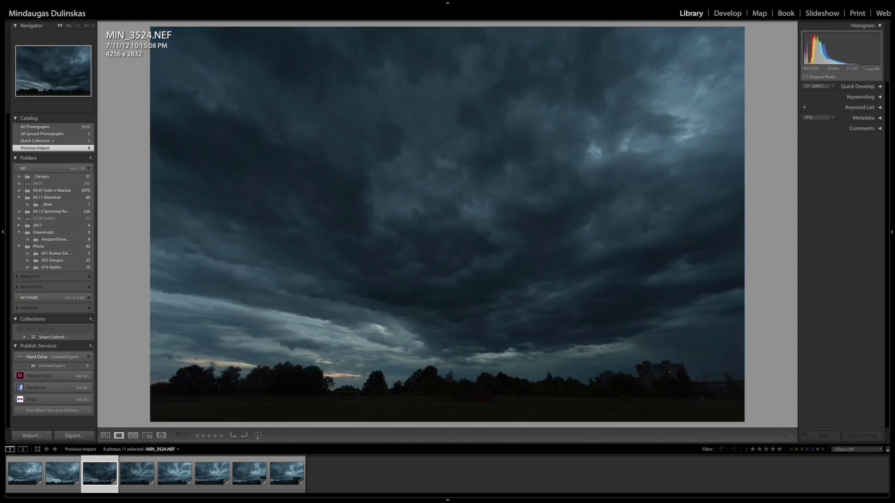
{"action": "key", "text": "Left"}
{"action": "key", "text": "Left"}
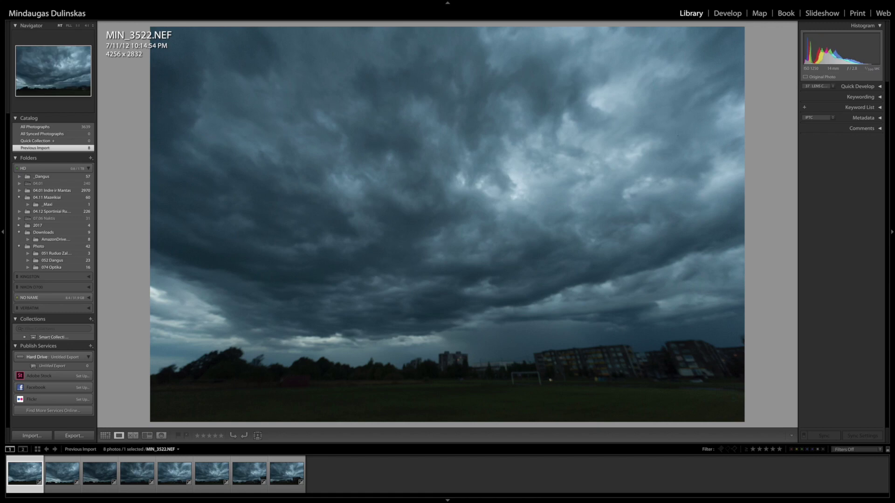
{"action": "key", "text": "Right"}
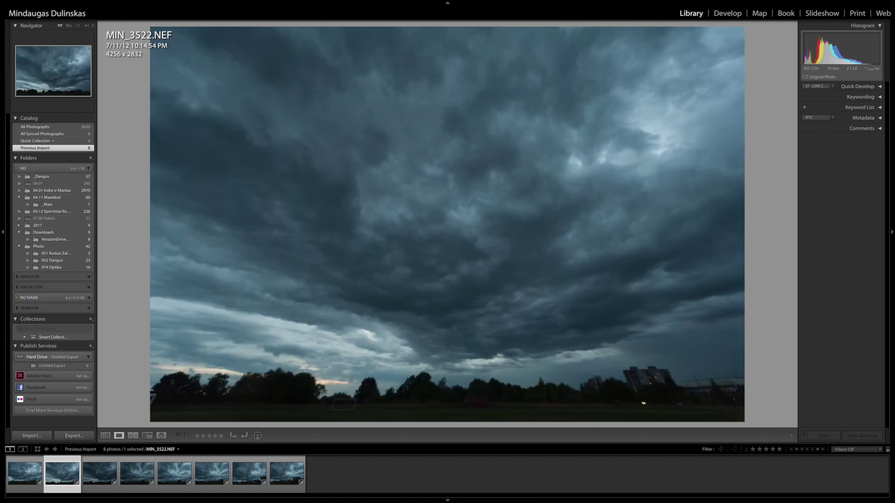
{"action": "key", "text": "Right"}
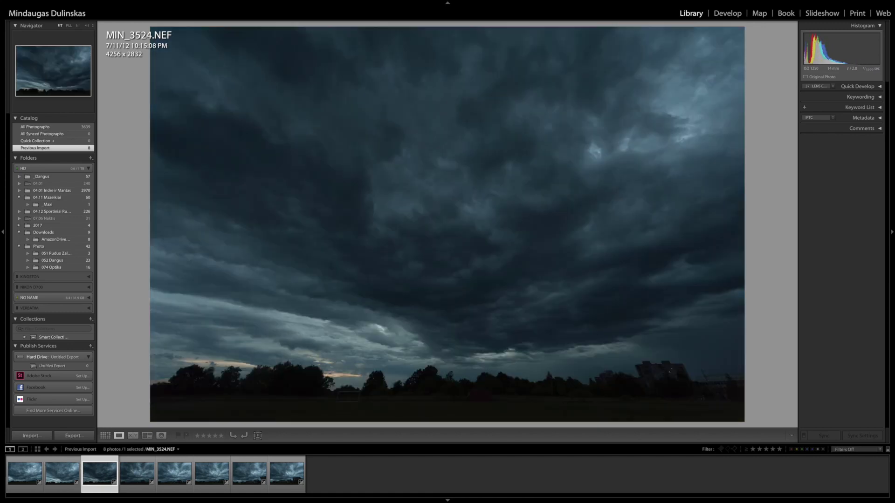
{"action": "key", "text": "Right"}
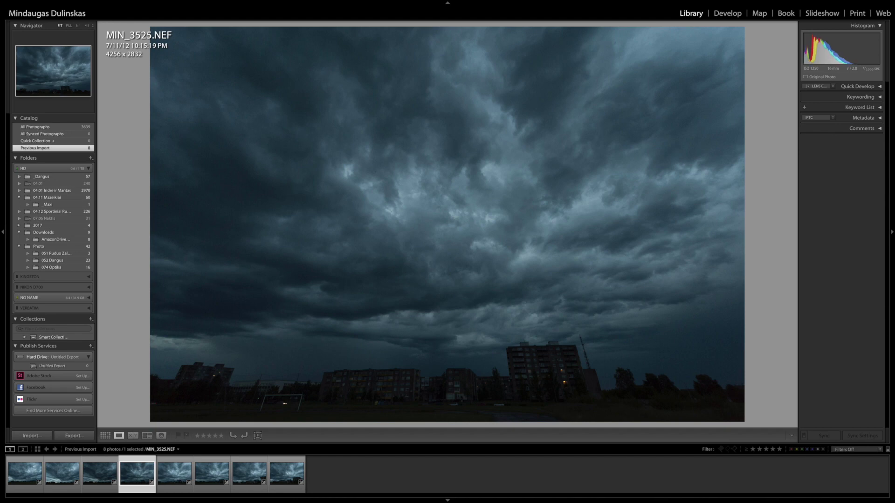
{"action": "key", "text": "Right"}
{"action": "key", "text": "Right"}
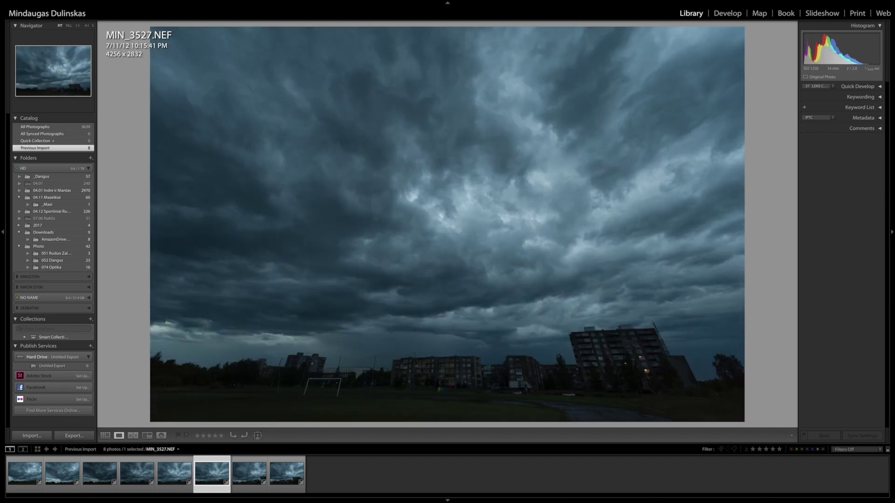
{"action": "key", "text": "Right"}
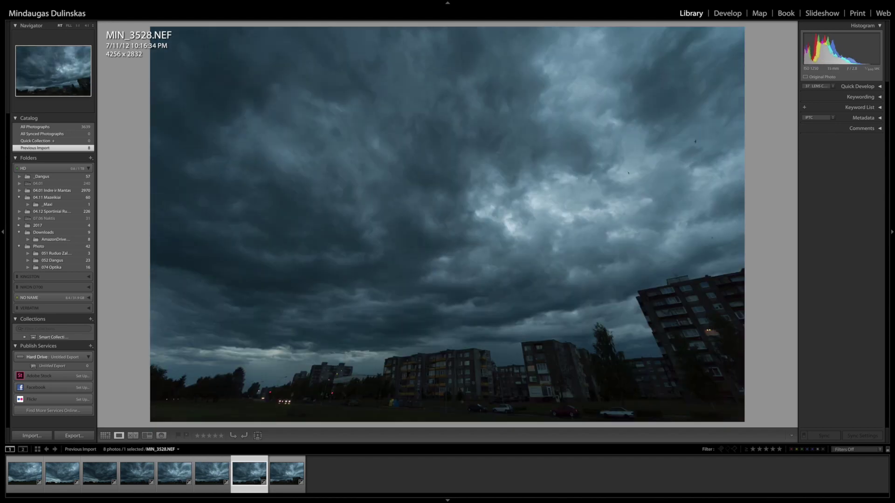
{"action": "key", "text": "Right"}
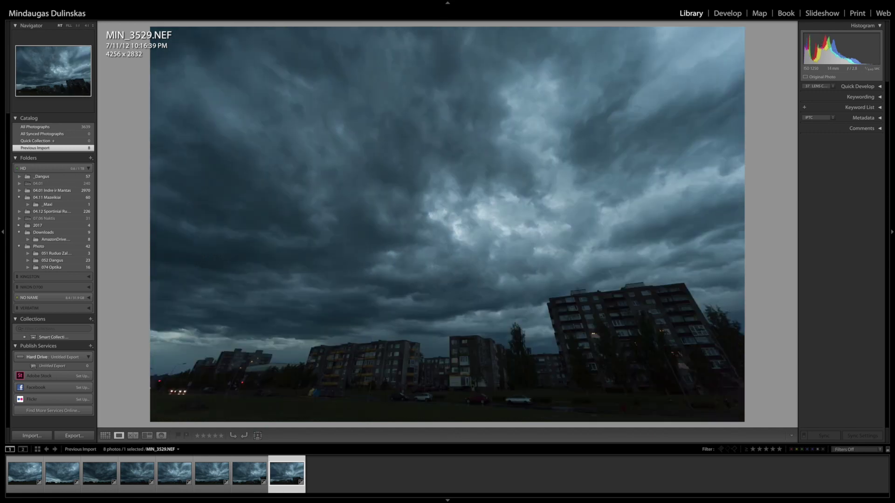
Step: Compare MIN_3524, MIN_3526 and MIN_3527, settling on MIN_3527.NEF and opening it in Develop
{"action": "key", "text": "Left"}
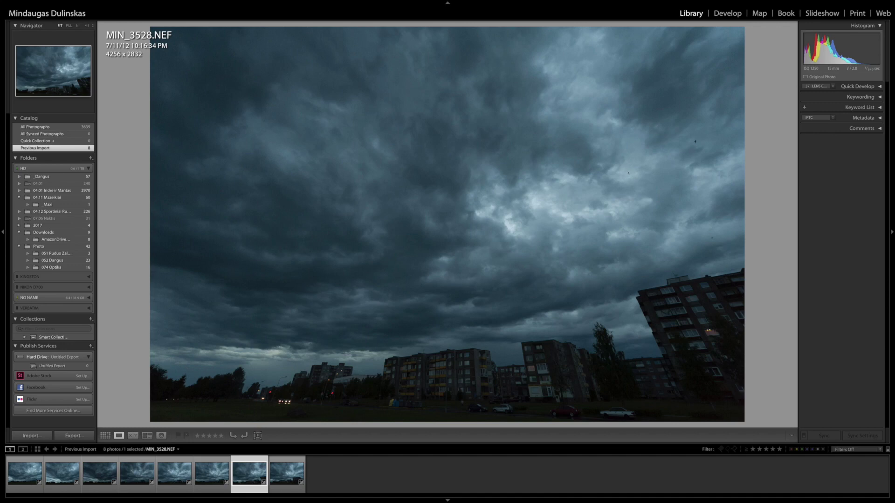
{"action": "key", "text": "Left"}
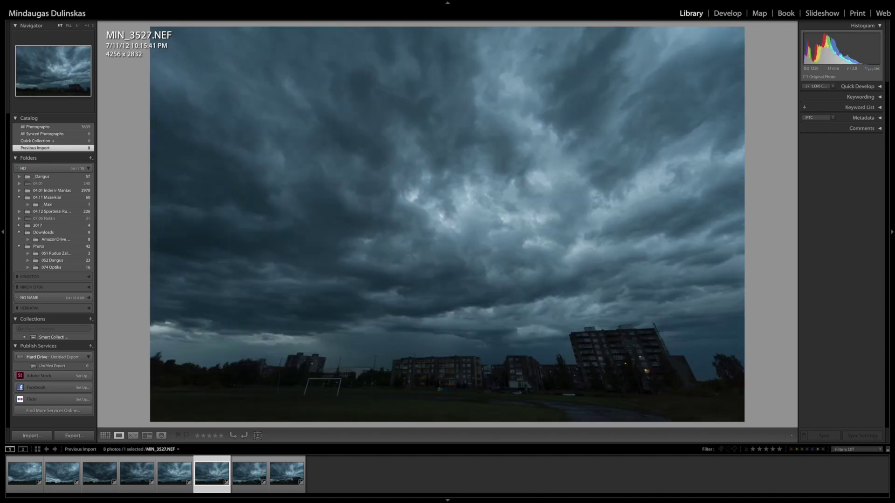
{"action": "key", "text": "Left"}
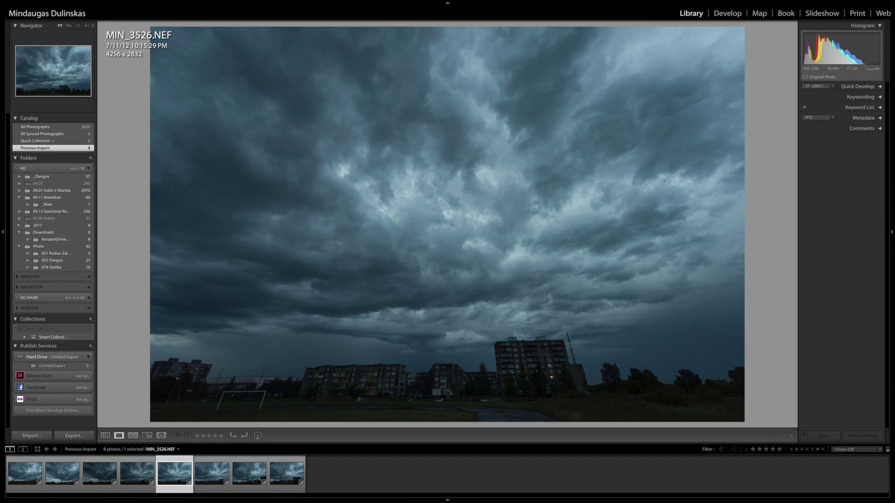
{"action": "key", "text": "Left"}
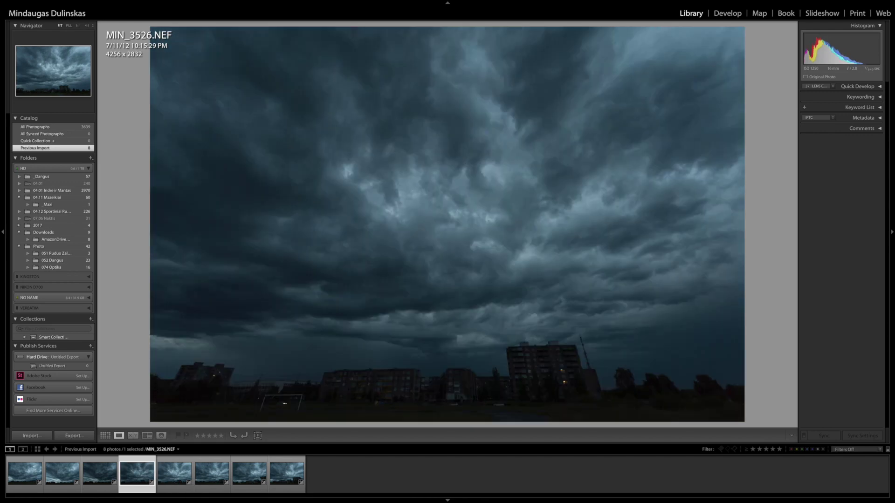
{"action": "key", "text": "Left"}
{"action": "key", "text": "Right"}
{"action": "key", "text": "Right"}
{"action": "key", "text": "Left"}
{"action": "key", "text": "Right"}
{"action": "key", "text": "Left"}
{"action": "key", "text": "Right"}
{"action": "key", "text": "Right"}
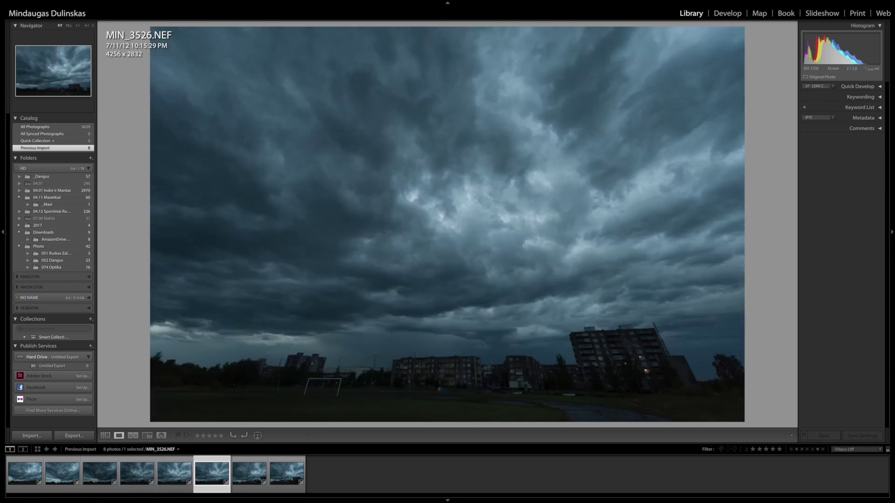
{"action": "key", "text": "Left"}
{"action": "key", "text": "Right"}
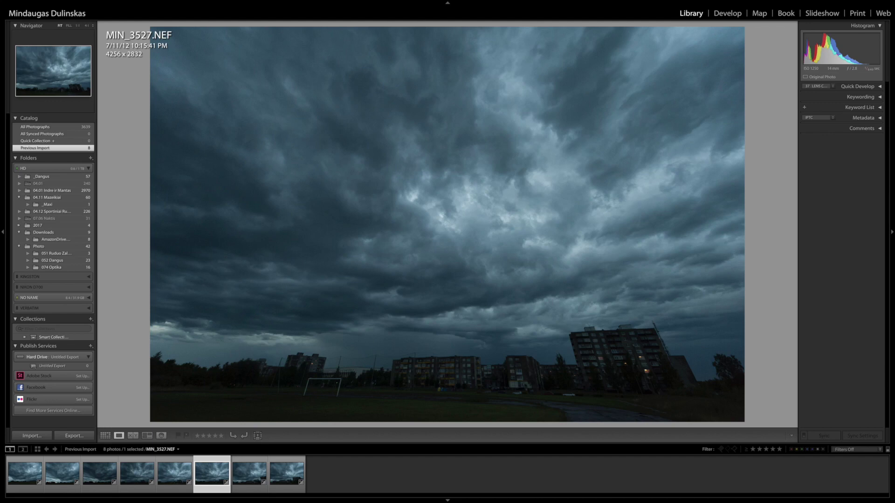
{"action": "key", "text": "Left"}
{"action": "key", "text": "Right"}
{"action": "key", "text": "Left"}
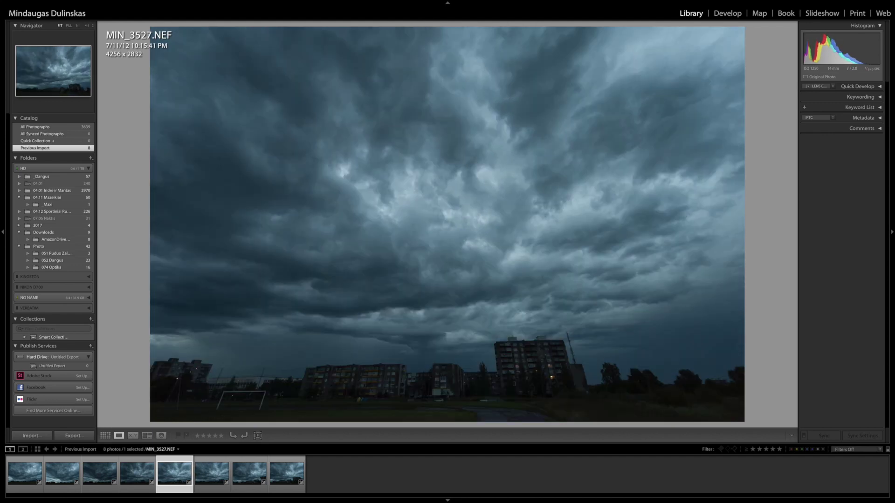
{"action": "key", "text": "Right"}
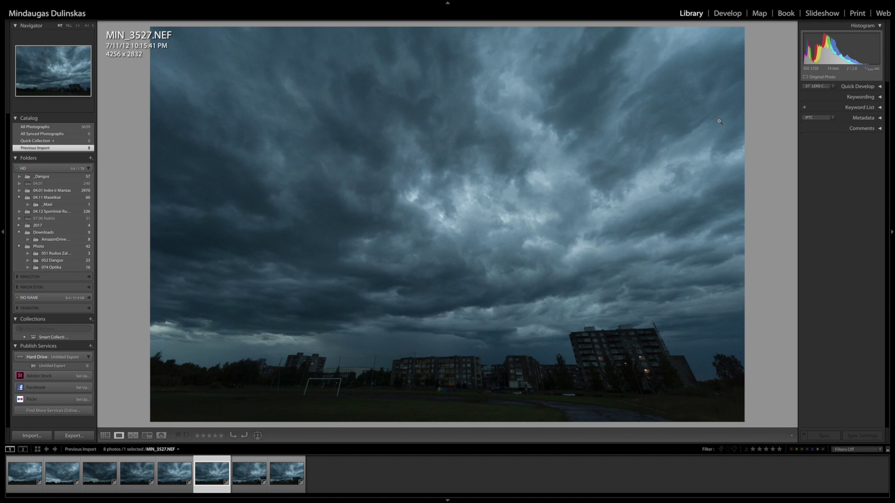
{"action": "left_click", "coordinate": [720, 21]}
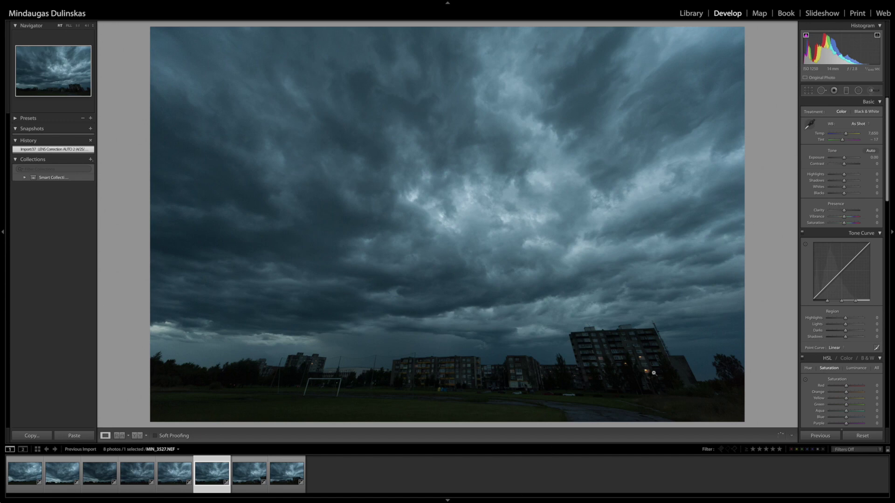
Step: Scroll MIN_3527.NEF's Develop panel down to the Lens Corrections and Transform sections
{"action": "scroll", "coordinate": [831, 379], "scroll_direction": "down", "scroll_amount": 2}
{"action": "scroll", "coordinate": [831, 378], "scroll_direction": "down", "scroll_amount": 2}
{"action": "scroll", "coordinate": [831, 379], "scroll_direction": "down", "scroll_amount": 3}
{"action": "scroll", "coordinate": [829, 377], "scroll_direction": "down", "scroll_amount": 3}
{"action": "scroll", "coordinate": [827, 377], "scroll_direction": "down", "scroll_amount": 3}
{"action": "scroll", "coordinate": [823, 375], "scroll_direction": "down", "scroll_amount": 3}
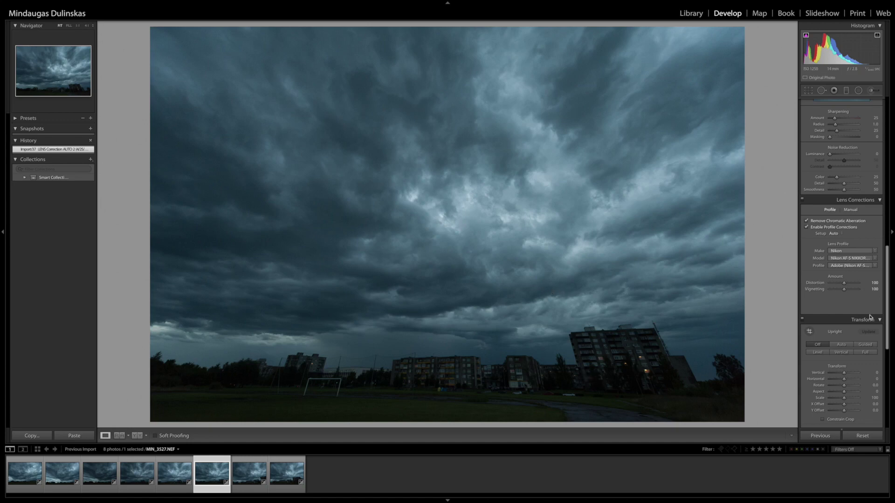
Step: Try the Upright Auto, Level, Vertical and Full perspective corrections
{"action": "left_click", "coordinate": [845, 345]}
{"action": "left_click", "coordinate": [817, 345]}
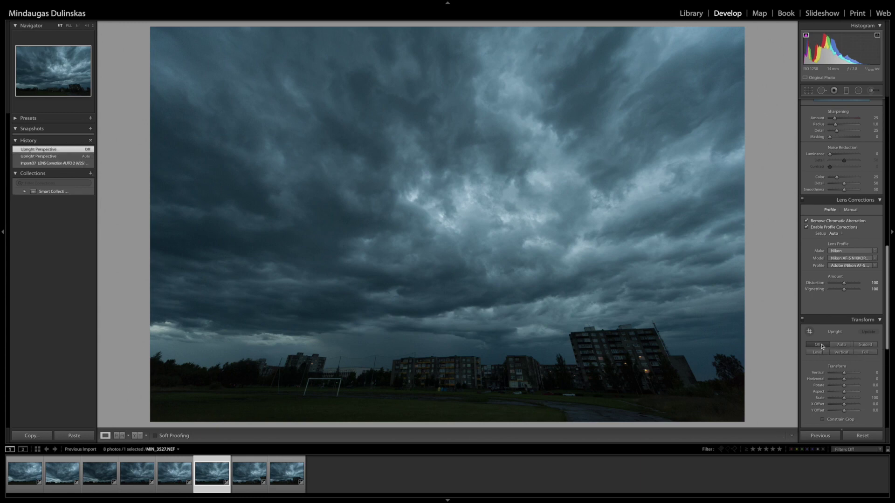
{"action": "left_click", "coordinate": [841, 345]}
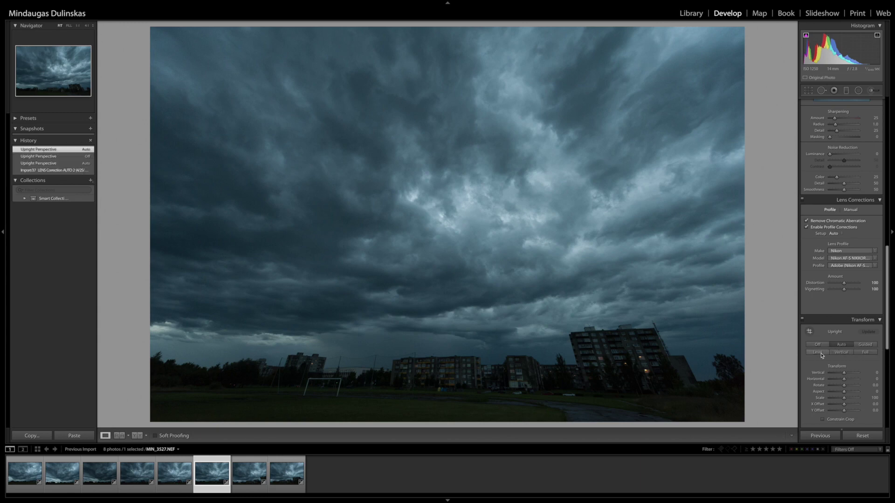
{"action": "left_click", "coordinate": [818, 352]}
{"action": "left_click", "coordinate": [841, 352]}
{"action": "left_click", "coordinate": [817, 344]}
Step: Switch to Guided Upright and draw vertical guides on the apartment block's left and right edges
{"action": "left_click", "coordinate": [861, 345]}
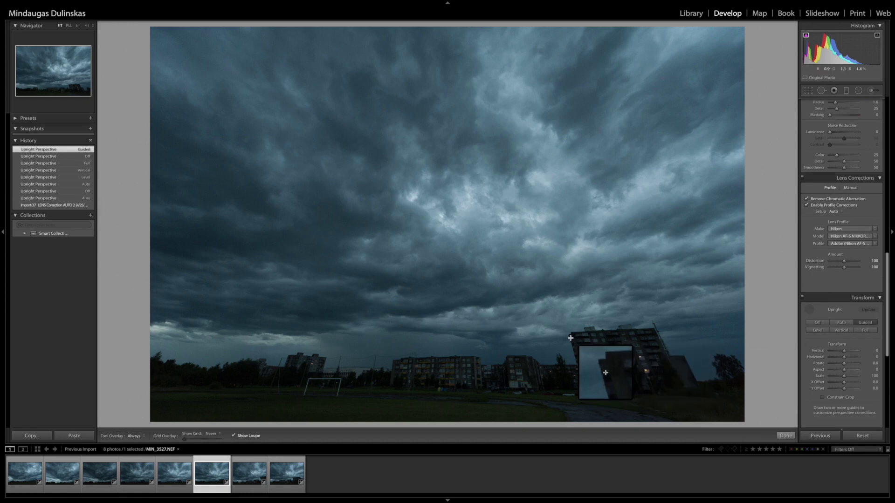
{"action": "mouse_move", "coordinate": [572, 333]}
{"action": "left_mouse_down"}
{"action": "mouse_move", "coordinate": [576, 384]}
{"action": "mouse_move", "coordinate": [587, 392]}
{"action": "left_mouse_up"}
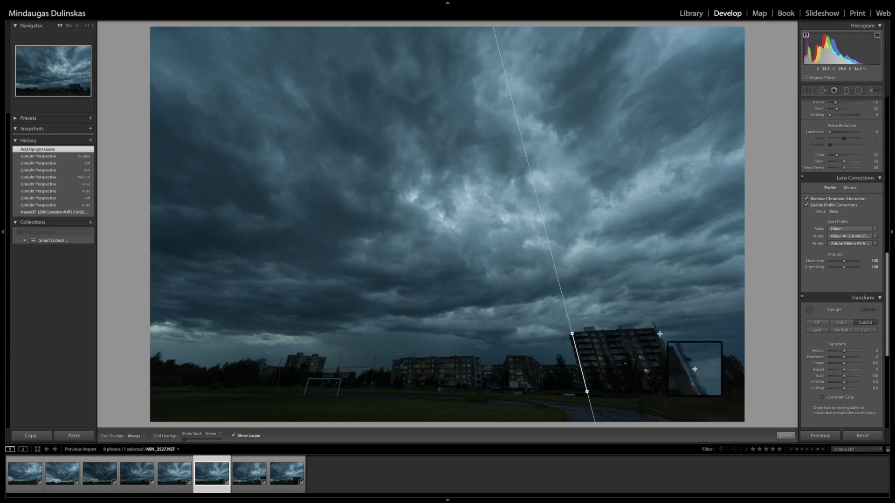
{"action": "left_click_drag", "start_coordinate": [659, 333], "coordinate": [660, 338]}
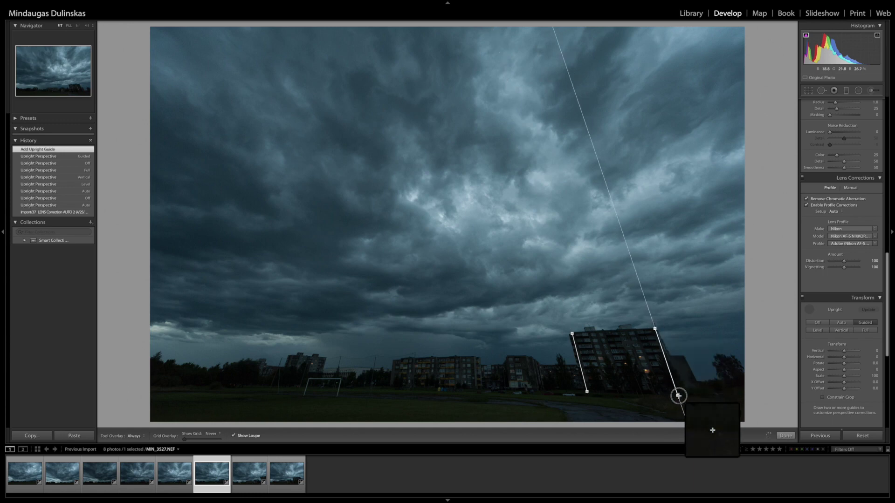
{"action": "left_click_drag", "start_coordinate": [671, 381], "coordinate": [685, 396]}
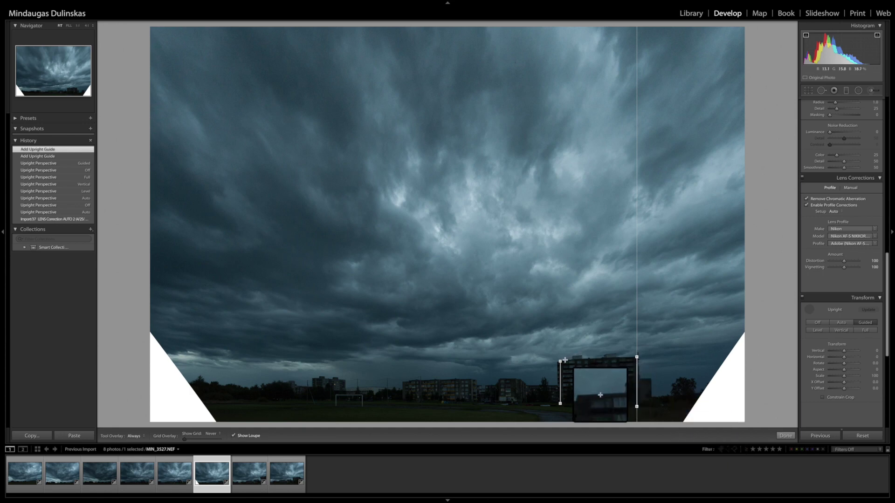
{"action": "left_click", "coordinate": [88, 26]}
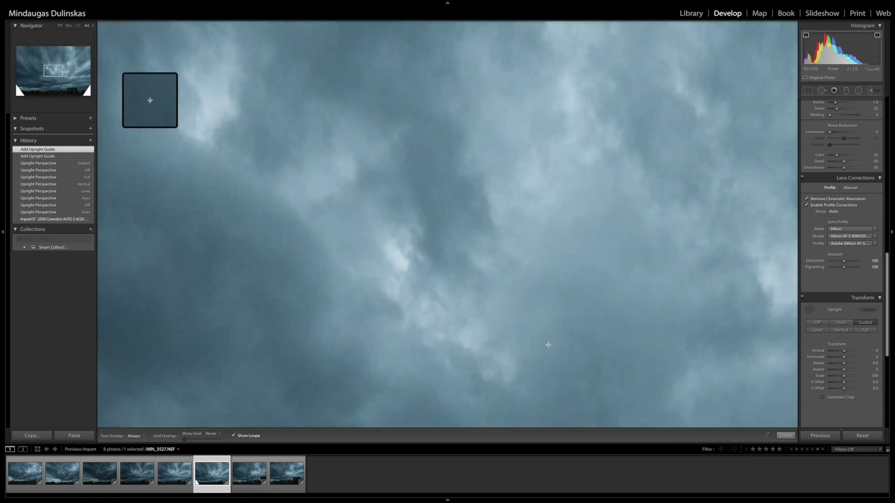
Step: Add a horizontal guide along the roofline while zoomed in, then undo it
{"action": "left_click", "coordinate": [73, 91]}
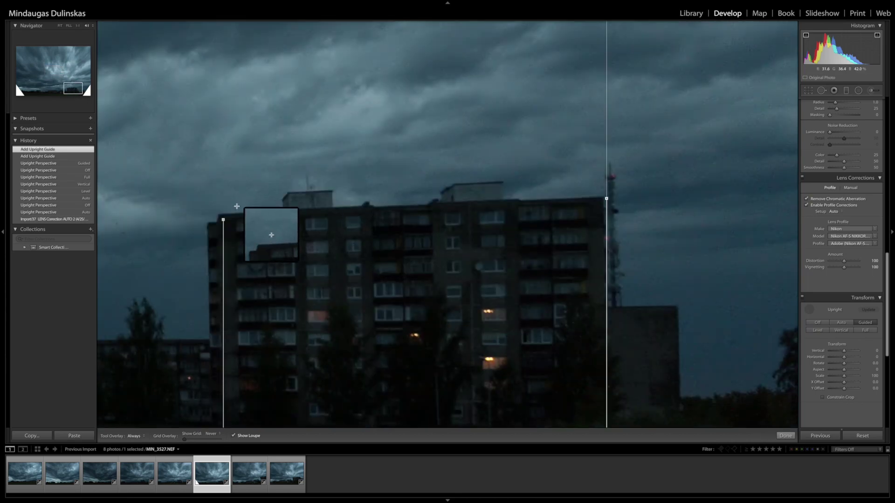
{"action": "left_click_drag", "start_coordinate": [220, 213], "coordinate": [479, 200]}
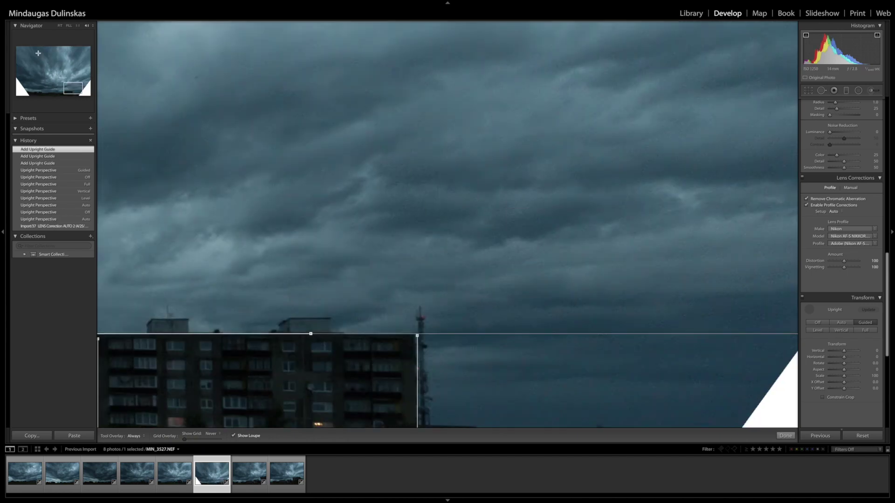
{"action": "left_click", "coordinate": [61, 26]}
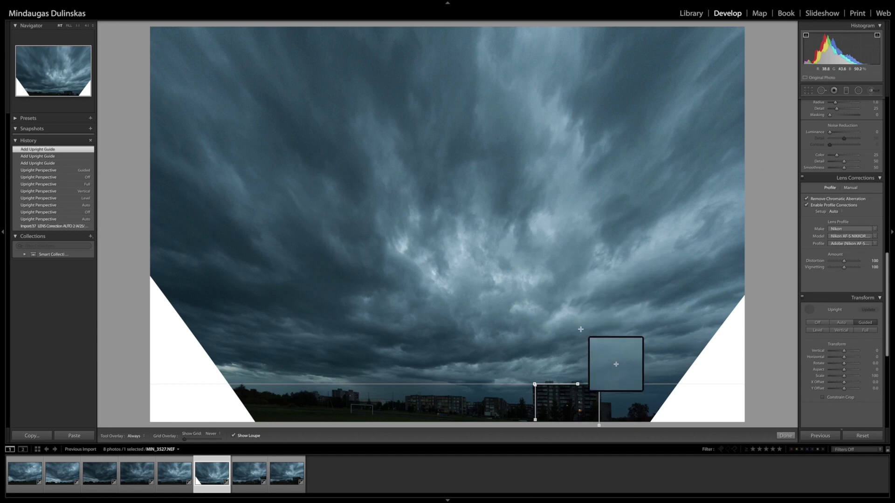
{"action": "key", "text": "ctrl+z"}
{"action": "key", "text": "ctrl+z"}
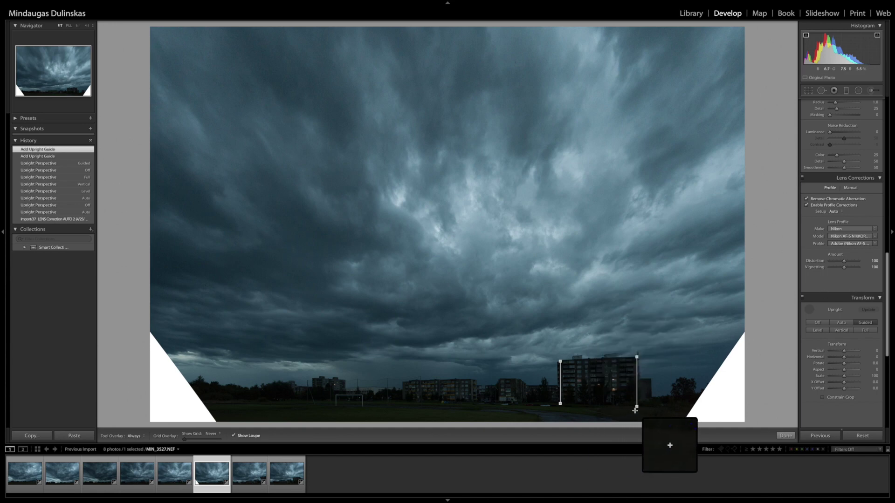
Step: Drag the second upright guide's endpoint onto the tall building's right edge
{"action": "left_click_drag", "start_coordinate": [637, 406], "coordinate": [638, 406]}
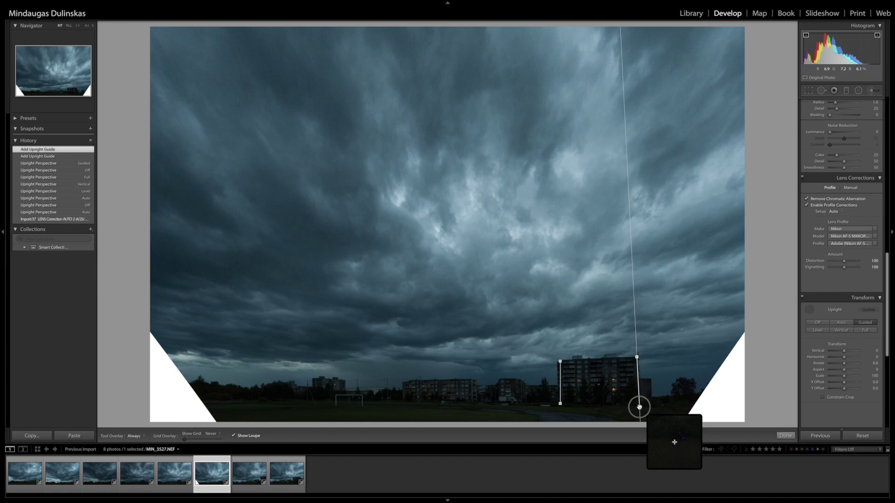
{"action": "left_click_drag", "start_coordinate": [638, 406], "coordinate": [639, 408]}
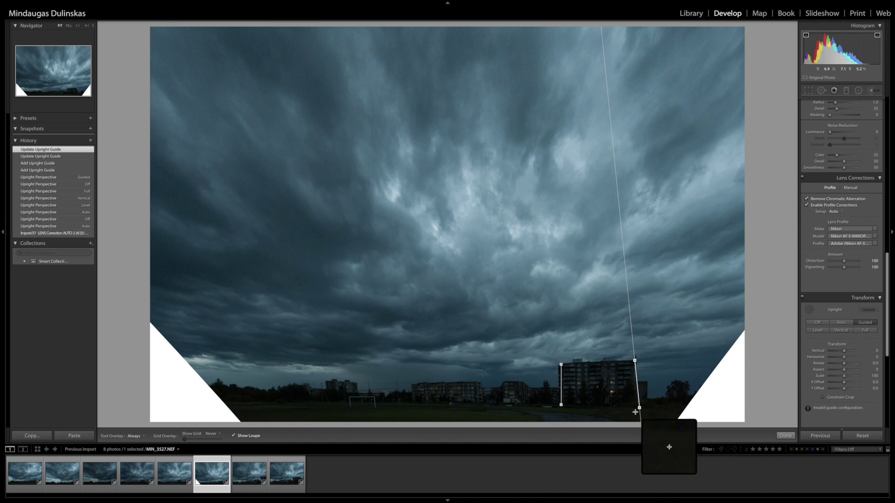
{"action": "mouse_move", "coordinate": [638, 407]}
{"action": "left_mouse_down"}
{"action": "mouse_move", "coordinate": [632, 409]}
{"action": "mouse_move", "coordinate": [640, 408]}
{"action": "left_mouse_up"}
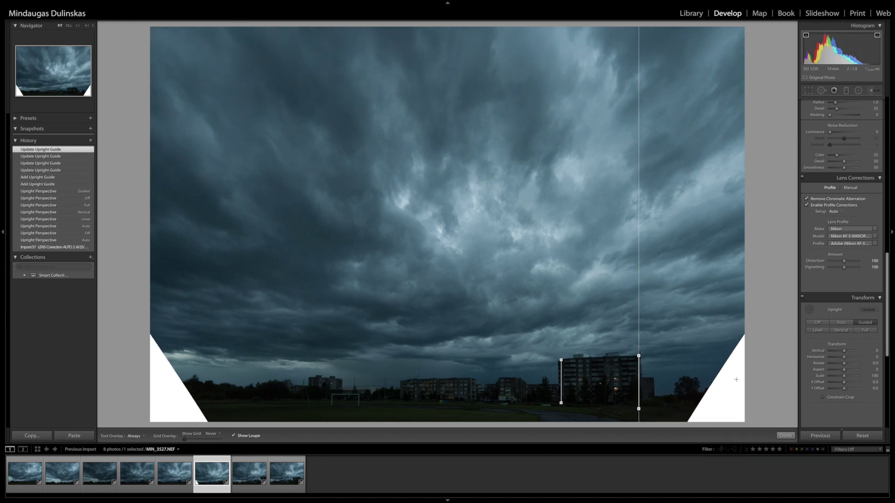
{"action": "left_click", "coordinate": [790, 438]}
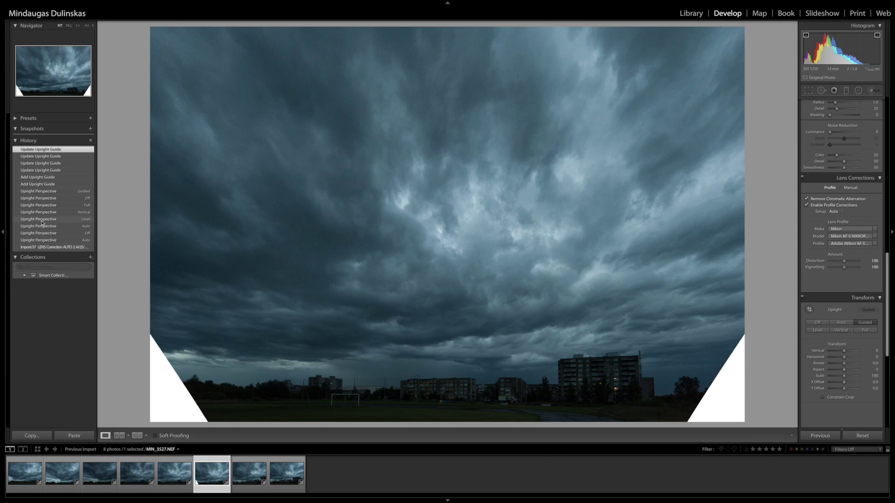
Step: Revert MIN_3527.NEF to its original Import state in the History panel
{"action": "left_click", "coordinate": [53, 247]}
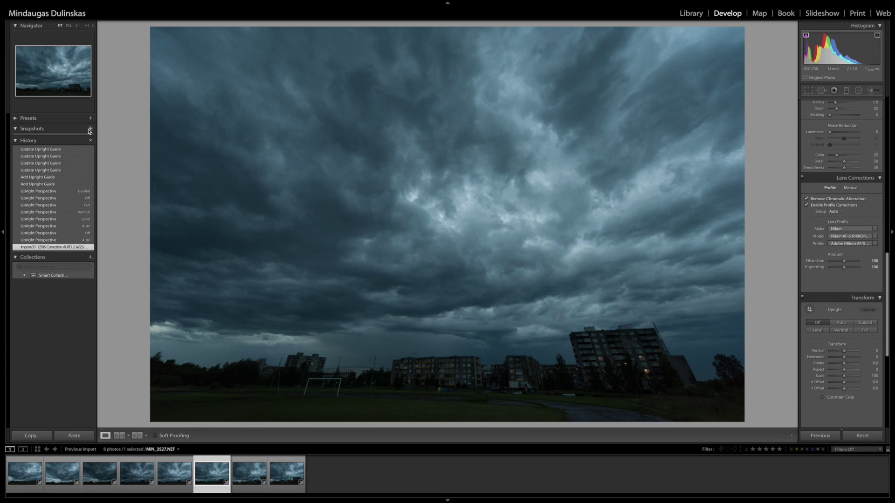
Step: Save the uncorrected original look as a new snapshot
{"action": "left_click", "coordinate": [91, 129]}
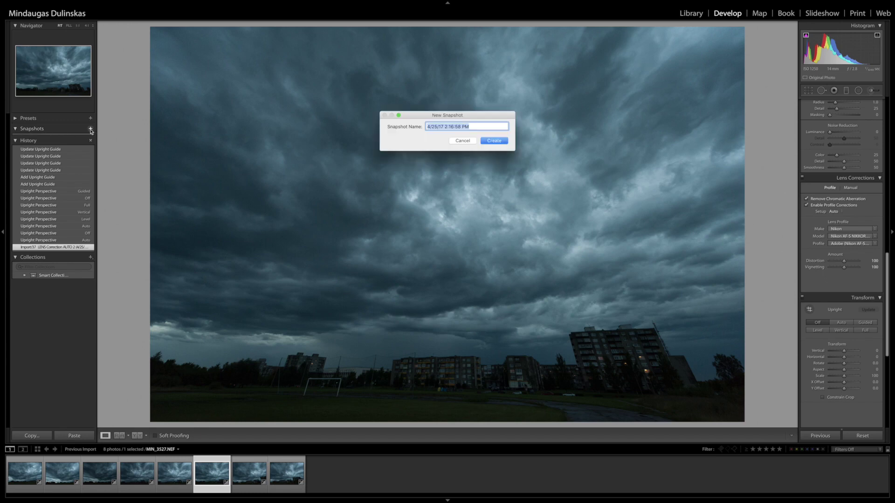
{"action": "left_click", "coordinate": [495, 141]}
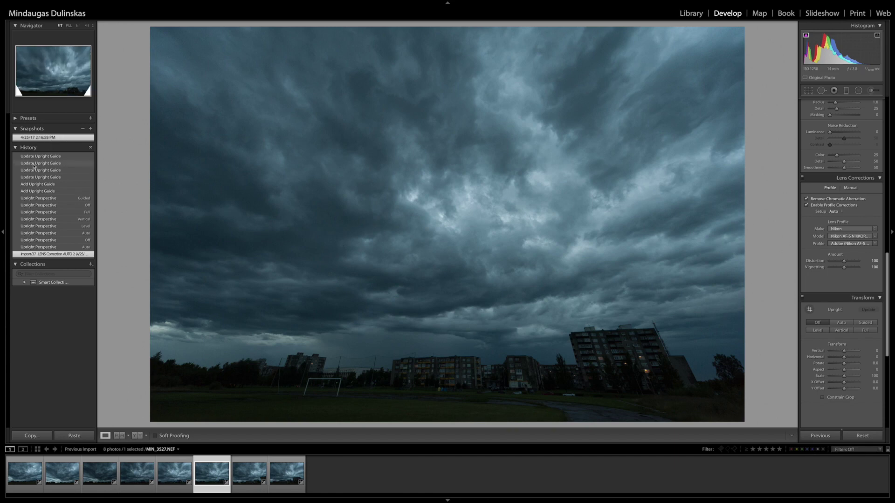
{"action": "left_click", "coordinate": [61, 159]}
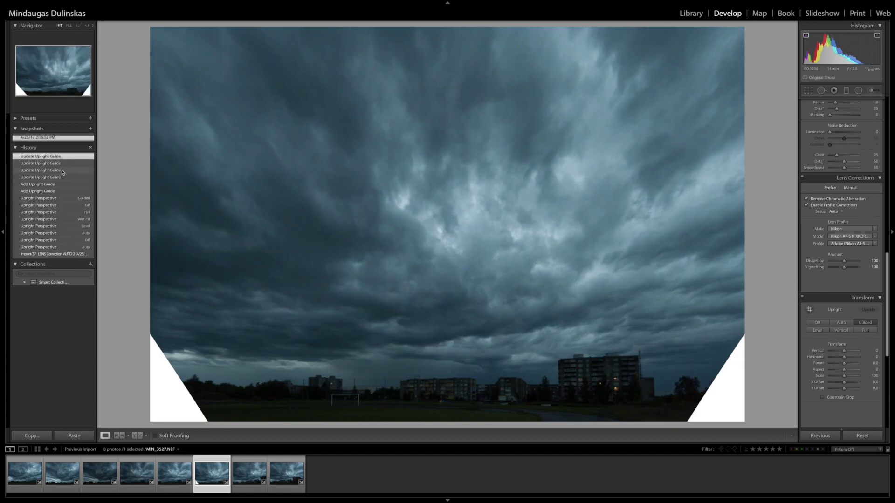
Step: Compare the snapshot with the upright-corrected version, ending on the corrected photo
{"action": "left_click", "coordinate": [56, 138]}
{"action": "left_click", "coordinate": [56, 140]}
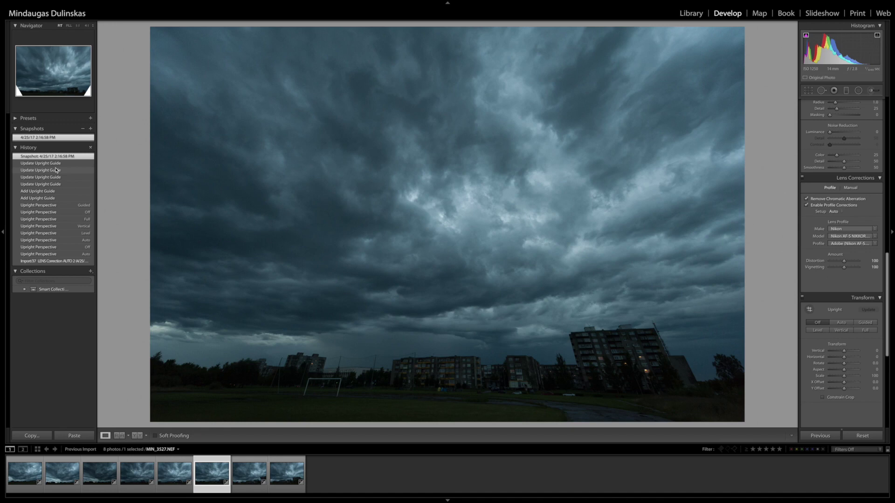
{"action": "left_click", "coordinate": [58, 164]}
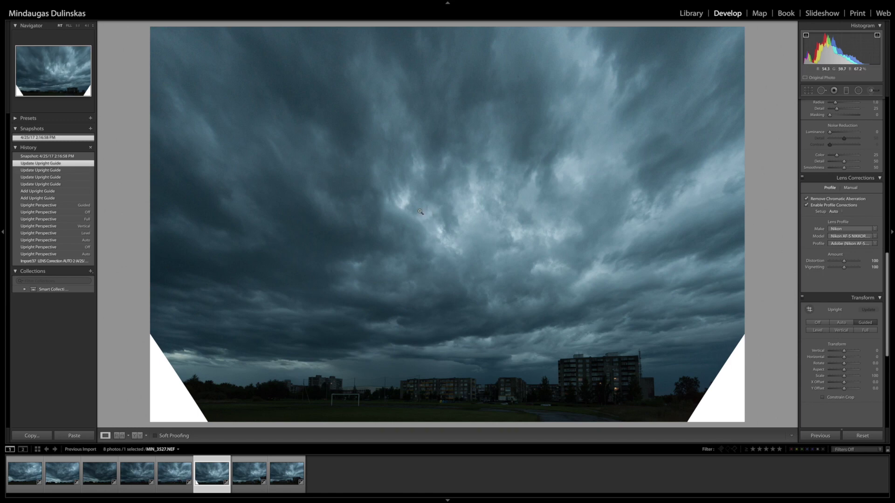
{"action": "left_click", "coordinate": [846, 90]}
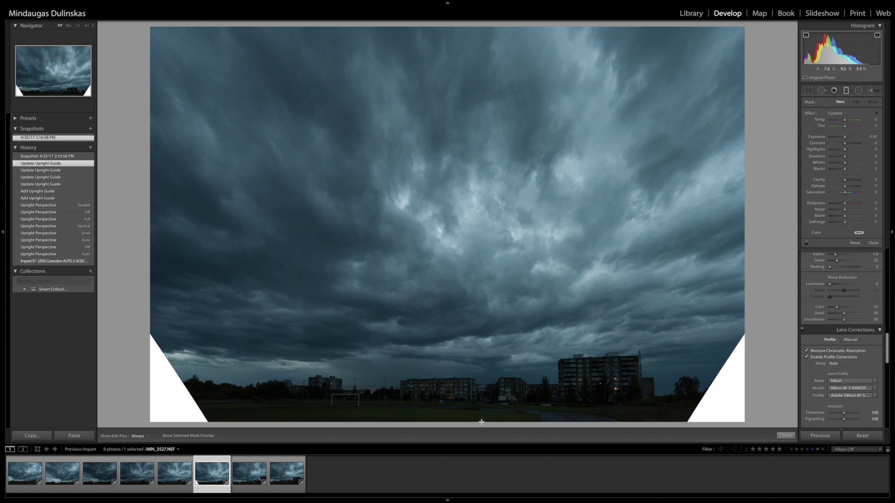
Step: Draw a graduated filter up from the bottom with exposure 0.68 and shadows 100
{"action": "left_click_drag", "start_coordinate": [460, 399], "coordinate": [457, 313]}
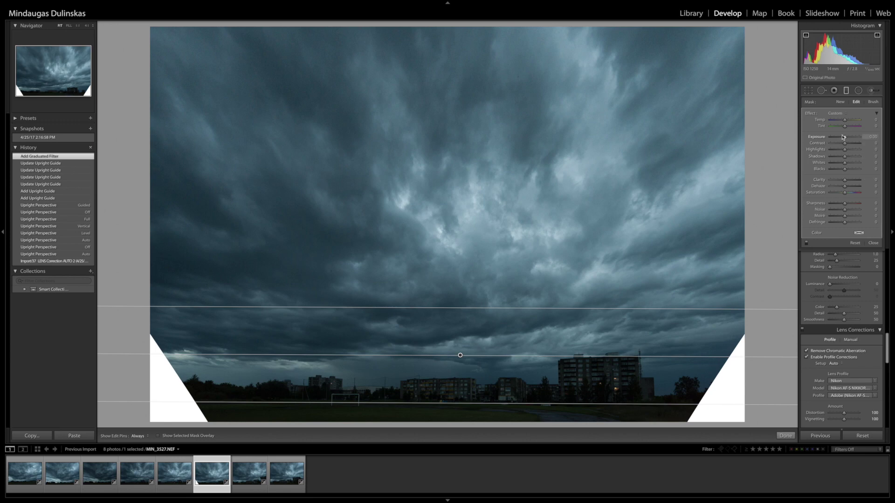
{"action": "left_click_drag", "start_coordinate": [844, 137], "coordinate": [847, 138]}
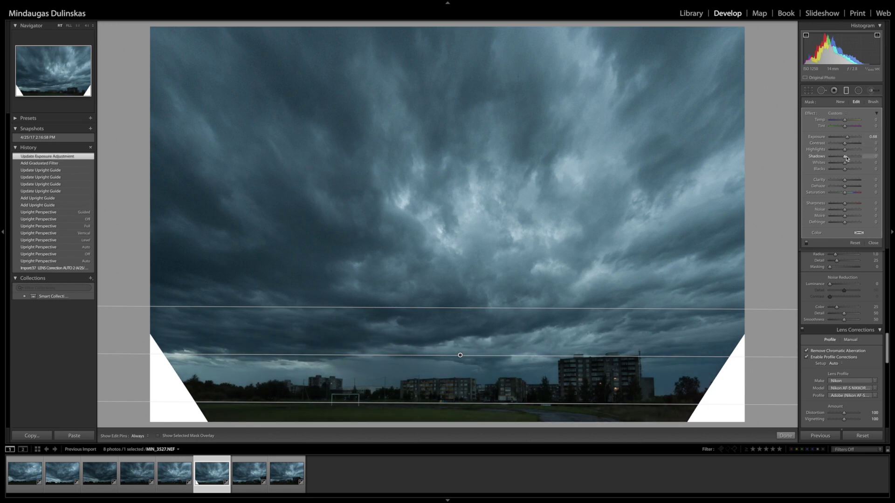
{"action": "left_click_drag", "start_coordinate": [844, 156], "coordinate": [861, 156]}
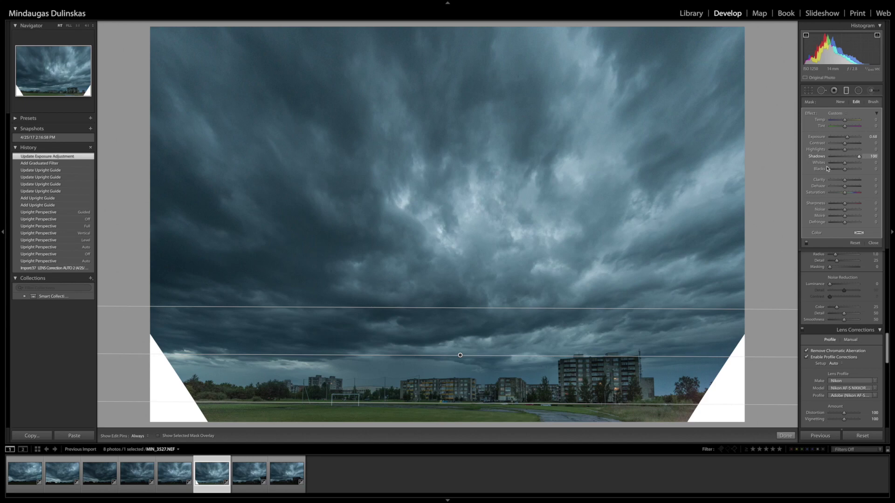
{"action": "left_click_drag", "start_coordinate": [460, 355], "coordinate": [459, 350]}
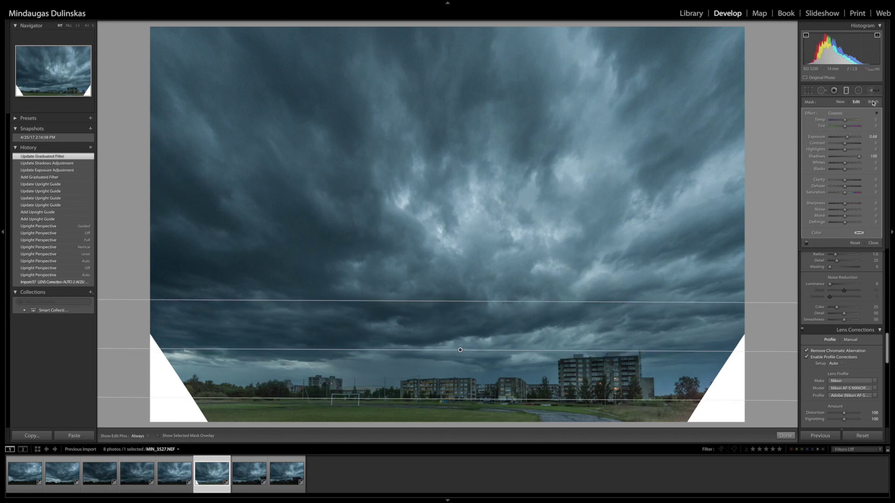
Step: Lower the filter's highlights and whites, set blacks -10, noise reduction 31 and sharpness 41
{"action": "mouse_move", "coordinate": [844, 149]}
{"action": "left_mouse_down"}
{"action": "mouse_move", "coordinate": [826, 150]}
{"action": "mouse_move", "coordinate": [837, 149]}
{"action": "left_mouse_up"}
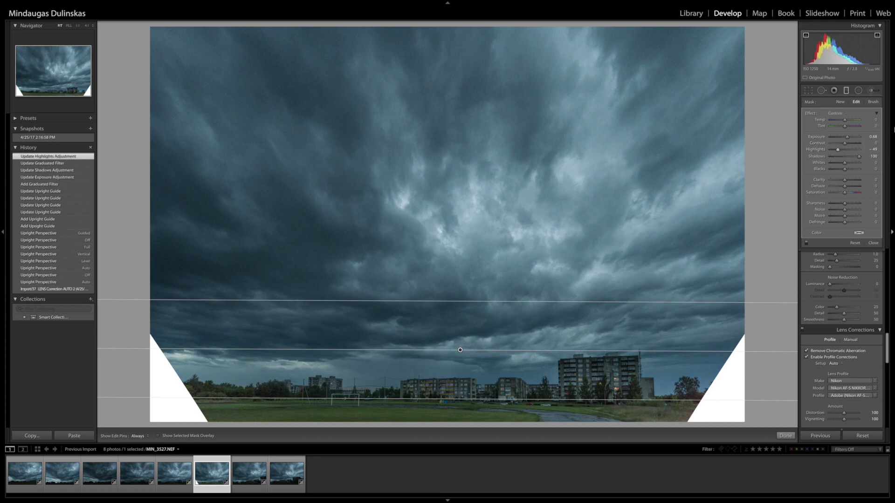
{"action": "left_click_drag", "start_coordinate": [844, 163], "coordinate": [840, 164]}
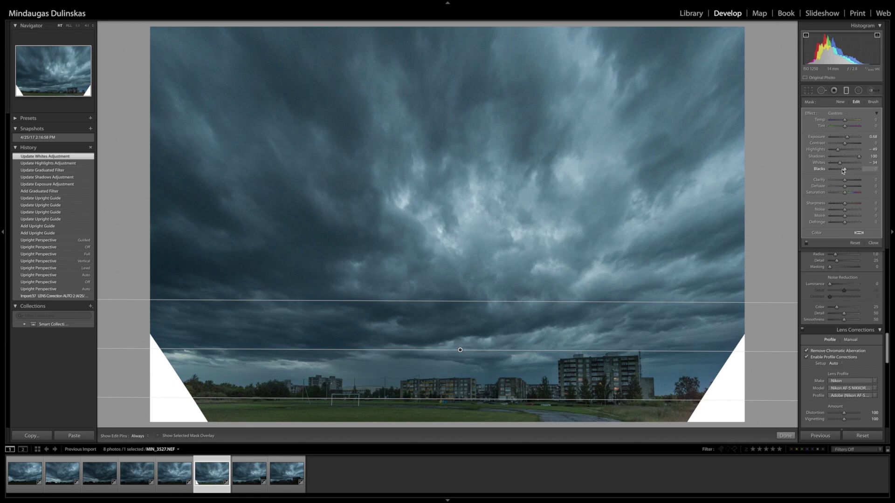
{"action": "left_click_drag", "start_coordinate": [844, 169], "coordinate": [843, 171]}
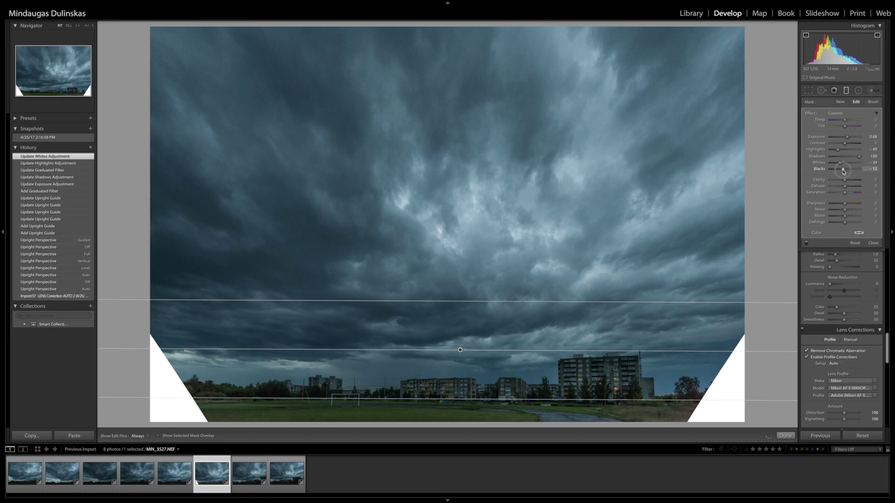
{"action": "left_click_drag", "start_coordinate": [843, 172], "coordinate": [843, 172]}
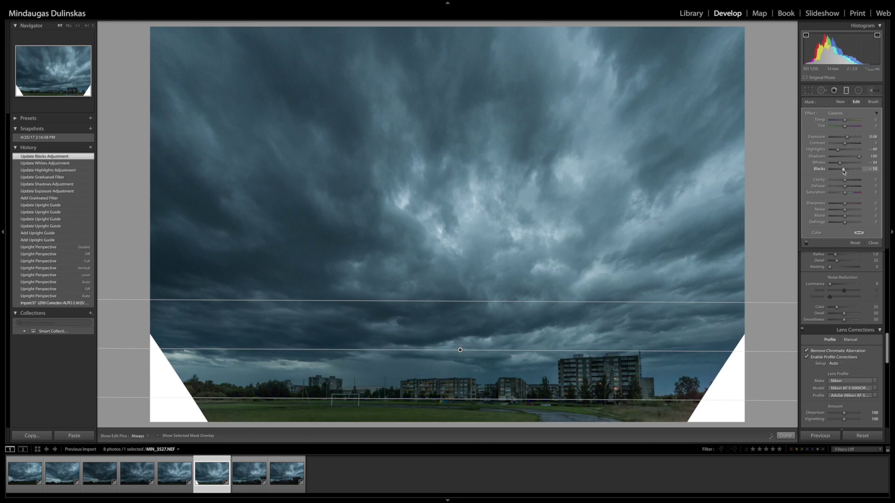
{"action": "left_click_drag", "start_coordinate": [849, 211], "coordinate": [854, 211]}
{"action": "left_click_drag", "start_coordinate": [854, 211], "coordinate": [849, 211]}
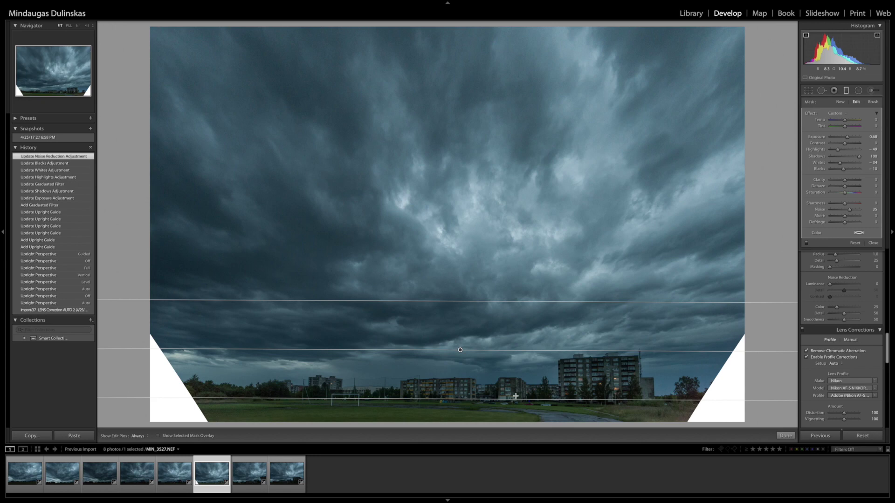
{"action": "left_click_drag", "start_coordinate": [844, 203], "coordinate": [850, 203]}
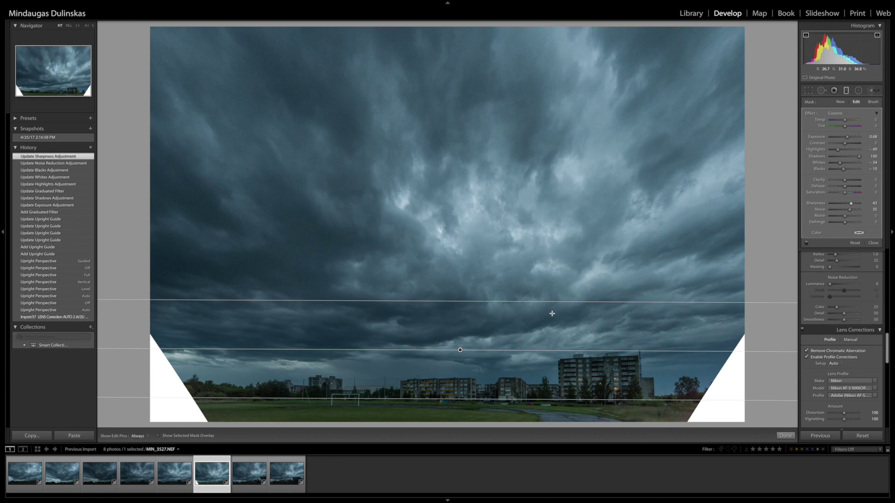
Step: Finish the graduated filter and draw a large inverted radial filter over the sky
{"action": "left_click", "coordinate": [785, 435]}
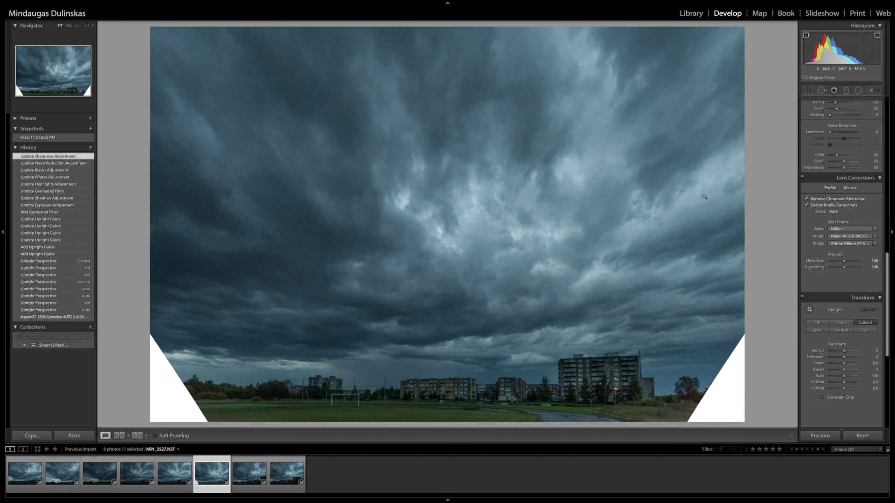
{"action": "scroll", "coordinate": [801, 267], "scroll_direction": "up", "scroll_amount": 10}
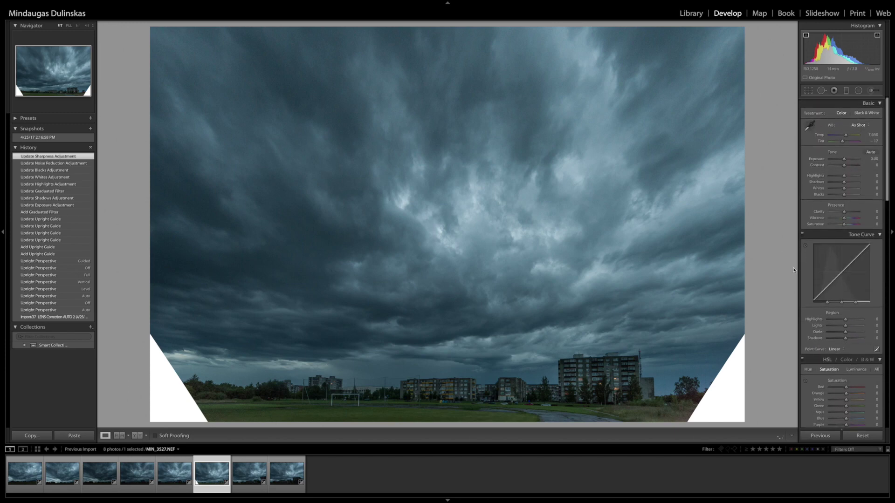
{"action": "left_click", "coordinate": [858, 91]}
{"action": "left_click_drag", "start_coordinate": [410, 184], "coordinate": [891, 380]}
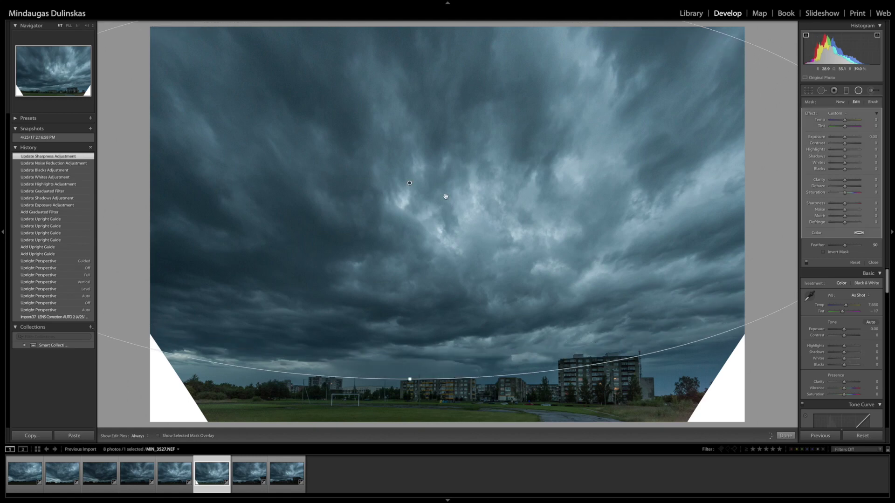
{"action": "mouse_move", "coordinate": [410, 184]}
{"action": "left_mouse_down"}
{"action": "mouse_move", "coordinate": [457, 174]}
{"action": "mouse_move", "coordinate": [446, 186]}
{"action": "left_mouse_up"}
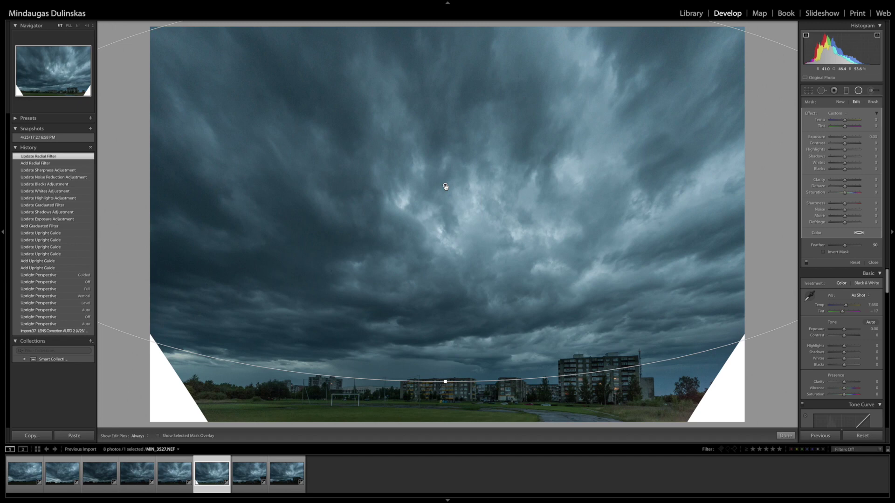
{"action": "left_click", "coordinate": [822, 251]}
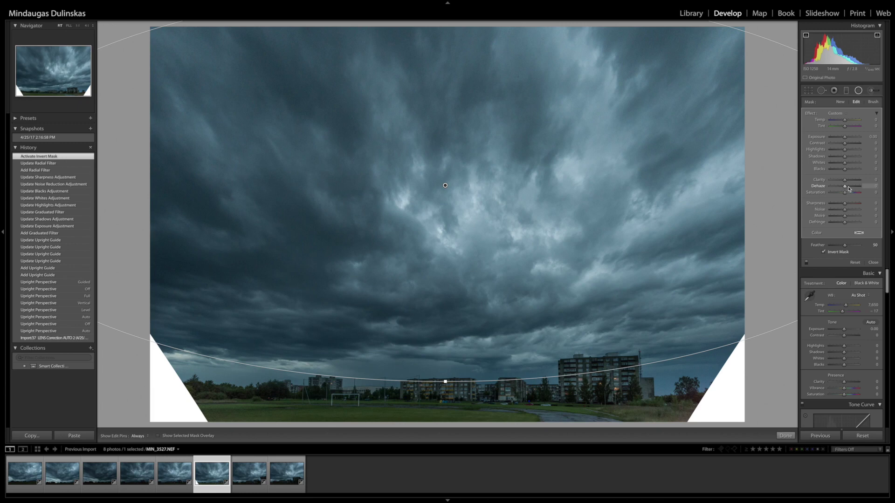
Step: Give the sky radial filter dehaze 14, clarity 58, shadows -24 and contrast 22
{"action": "left_click_drag", "start_coordinate": [850, 189], "coordinate": [856, 189]}
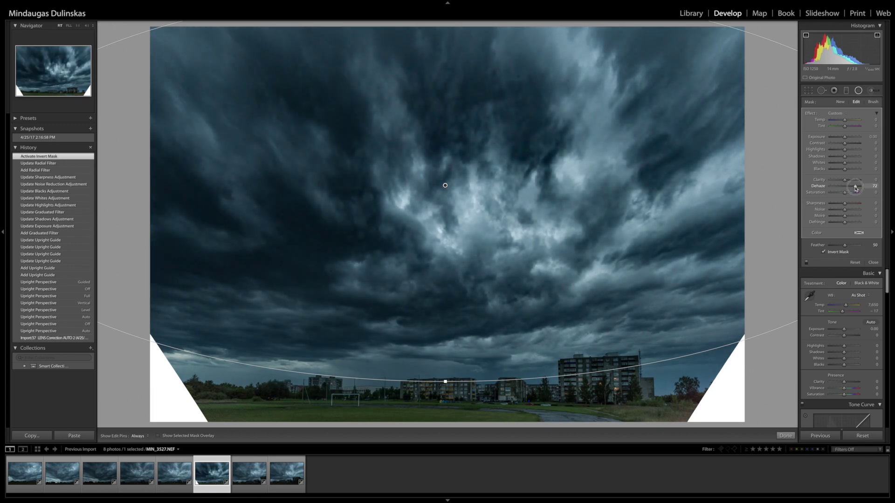
{"action": "left_click_drag", "start_coordinate": [855, 189], "coordinate": [850, 190]}
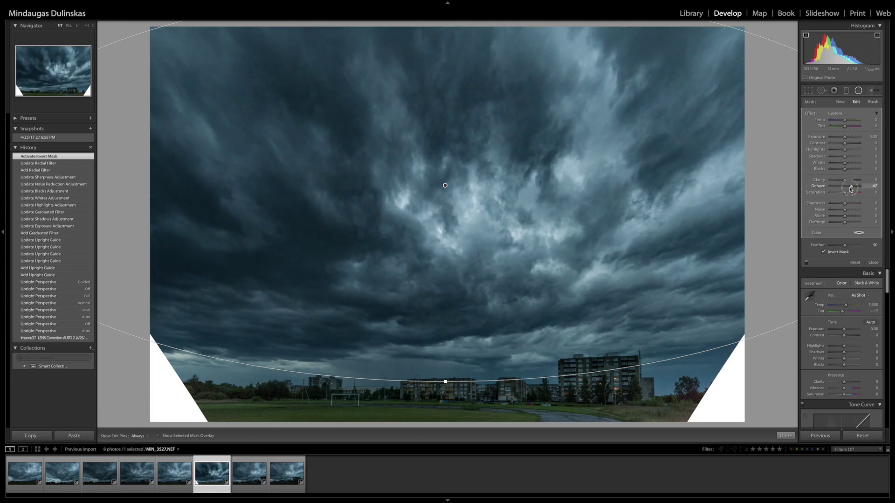
{"action": "left_click_drag", "start_coordinate": [850, 189], "coordinate": [846, 190]}
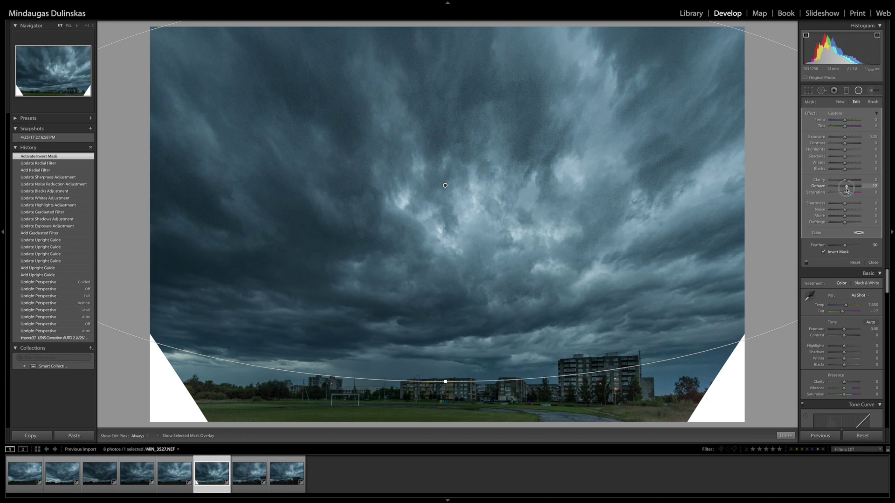
{"action": "left_click_drag", "start_coordinate": [844, 180], "coordinate": [852, 181]}
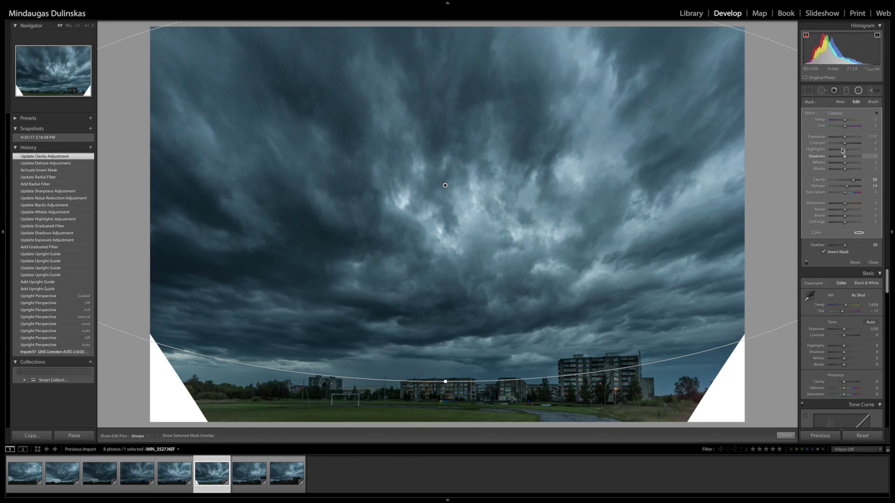
{"action": "mouse_move", "coordinate": [844, 156]}
{"action": "left_mouse_down"}
{"action": "mouse_move", "coordinate": [854, 157]}
{"action": "mouse_move", "coordinate": [843, 157]}
{"action": "mouse_move", "coordinate": [855, 147]}
{"action": "left_mouse_up"}
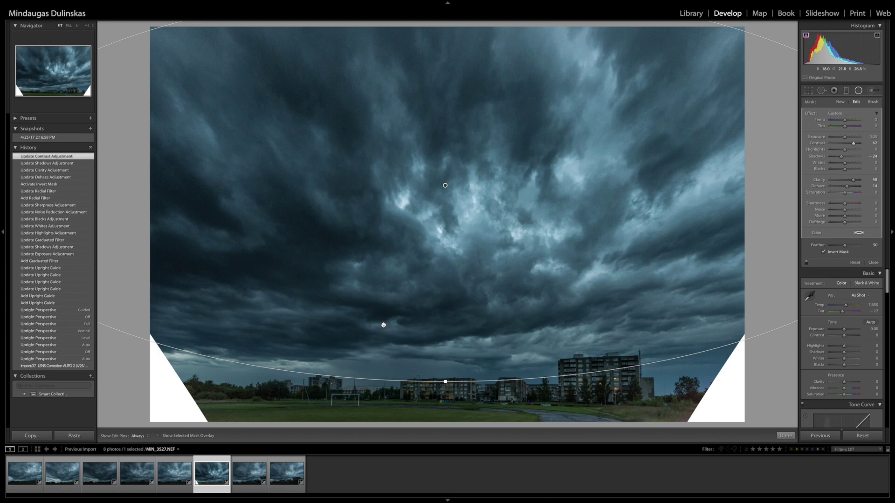
{"action": "left_click", "coordinate": [849, 145]}
Step: Adjust the sky filter's exposure and set its colour to Temp -8 and Tint 10
{"action": "left_click_drag", "start_coordinate": [844, 138], "coordinate": [847, 139]}
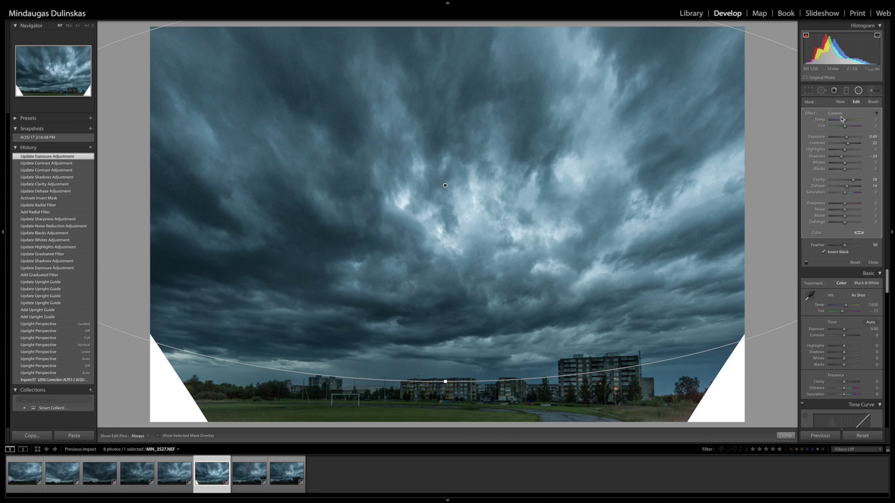
{"action": "mouse_move", "coordinate": [843, 120]}
{"action": "left_mouse_down"}
{"action": "mouse_move", "coordinate": [833, 120]}
{"action": "mouse_move", "coordinate": [841, 121]}
{"action": "left_mouse_up"}
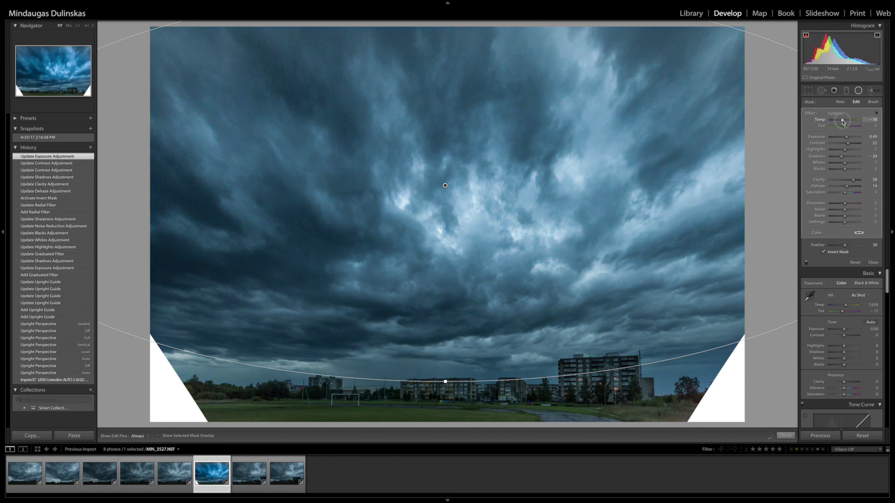
{"action": "mouse_move", "coordinate": [841, 121]}
{"action": "left_mouse_down"}
{"action": "mouse_move", "coordinate": [855, 130]}
{"action": "mouse_move", "coordinate": [854, 122]}
{"action": "left_mouse_up"}
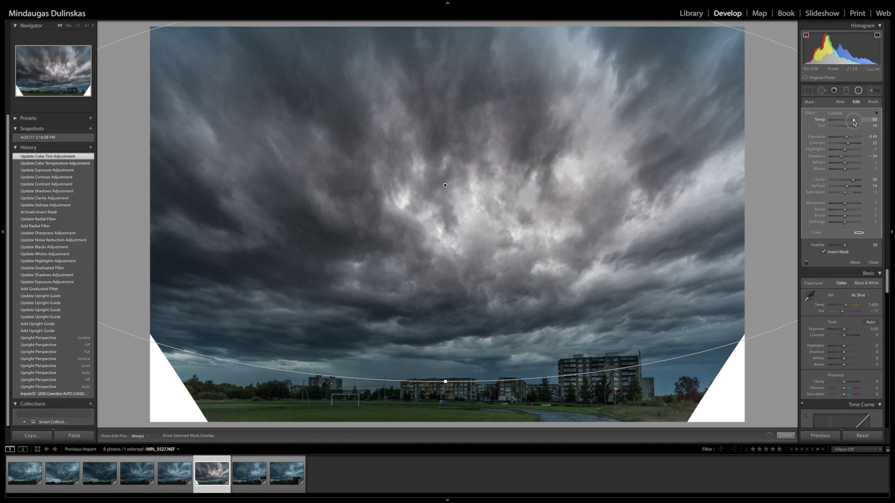
{"action": "left_click_drag", "start_coordinate": [854, 122], "coordinate": [849, 122]}
{"action": "double_click", "coordinate": [821, 126]}
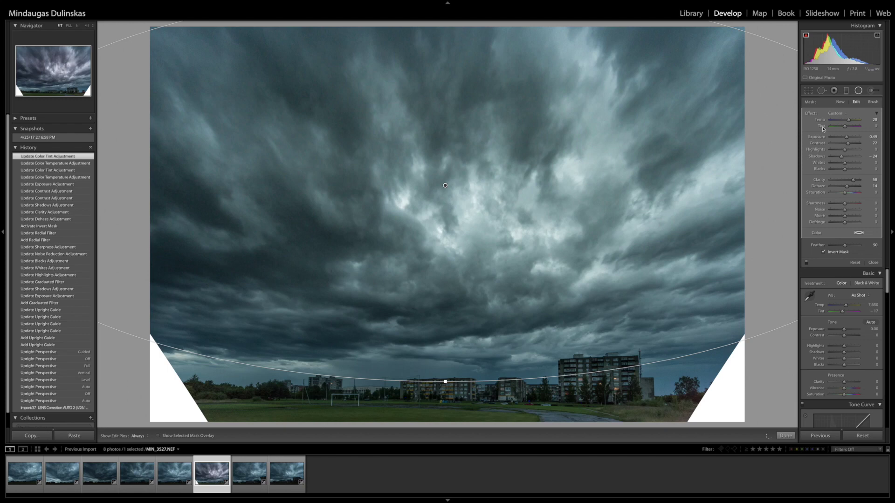
{"action": "double_click", "coordinate": [819, 120]}
{"action": "mouse_move", "coordinate": [844, 120]}
{"action": "left_mouse_down"}
{"action": "mouse_move", "coordinate": [854, 120]}
{"action": "mouse_move", "coordinate": [842, 122]}
{"action": "mouse_move", "coordinate": [847, 129]}
{"action": "left_mouse_up"}
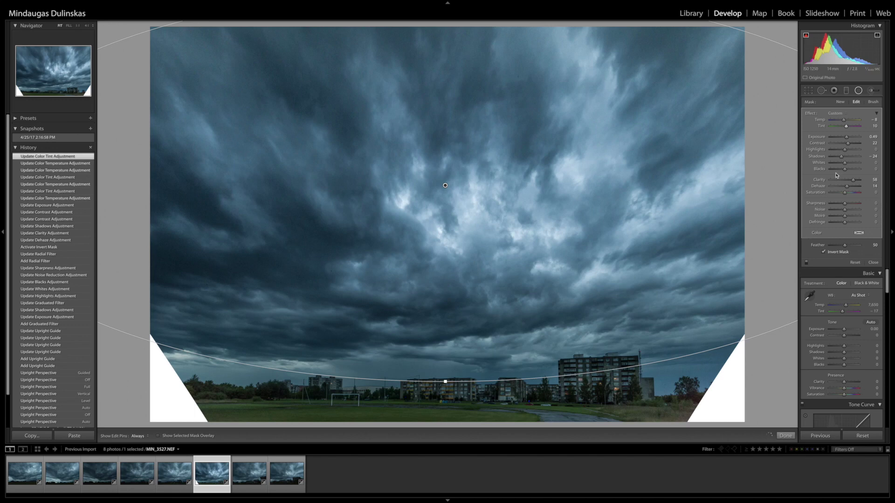
Step: Set the sky filter's whites to 8 and blacks to -2
{"action": "left_click_drag", "start_coordinate": [843, 169], "coordinate": [845, 172]}
{"action": "left_click_drag", "start_coordinate": [844, 162], "coordinate": [855, 166]}
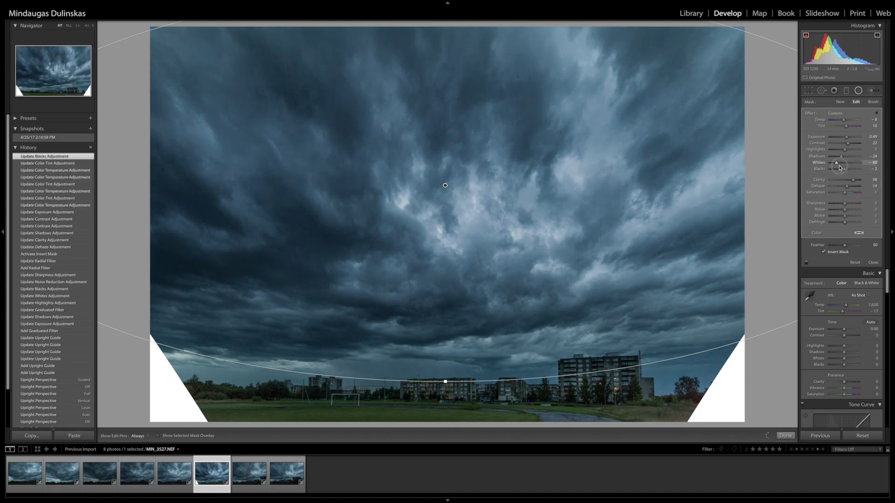
{"action": "left_click_drag", "start_coordinate": [854, 166], "coordinate": [845, 170]}
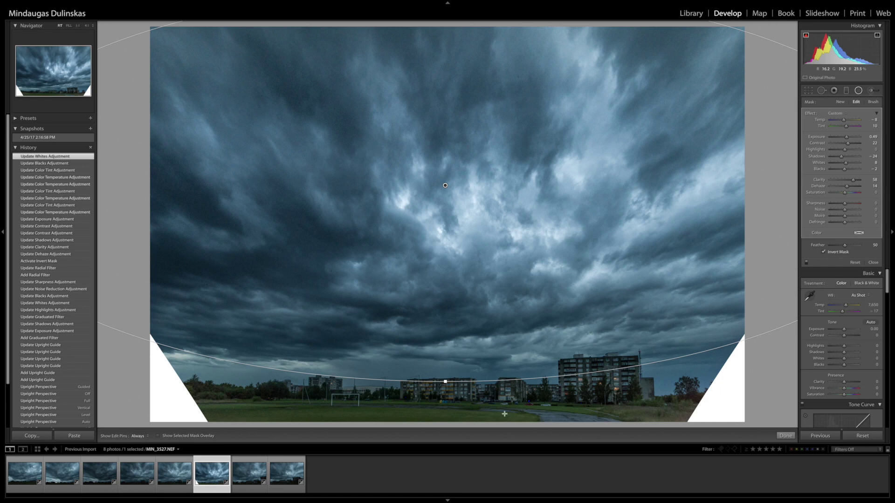
Step: Close the radial filter and set Highlights -59, Whites +9, Blacks -11 and Clarity +8
{"action": "left_click", "coordinate": [785, 436]}
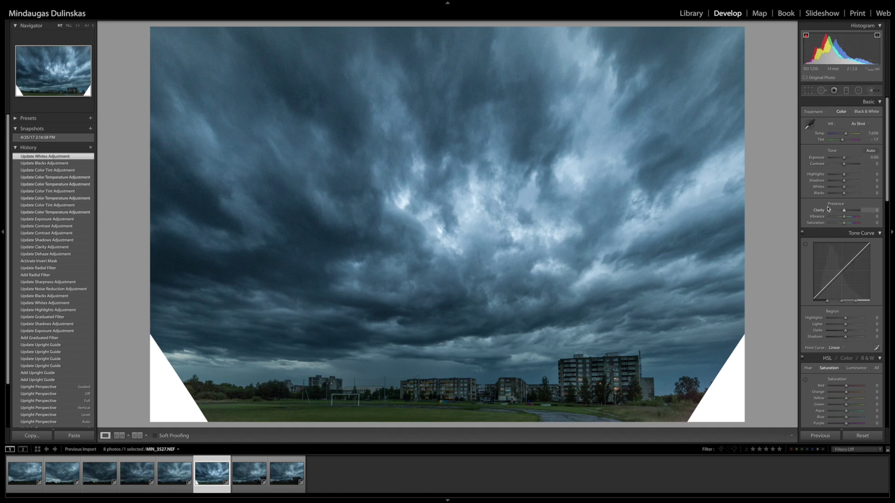
{"action": "left_click_drag", "start_coordinate": [843, 174], "coordinate": [833, 176]}
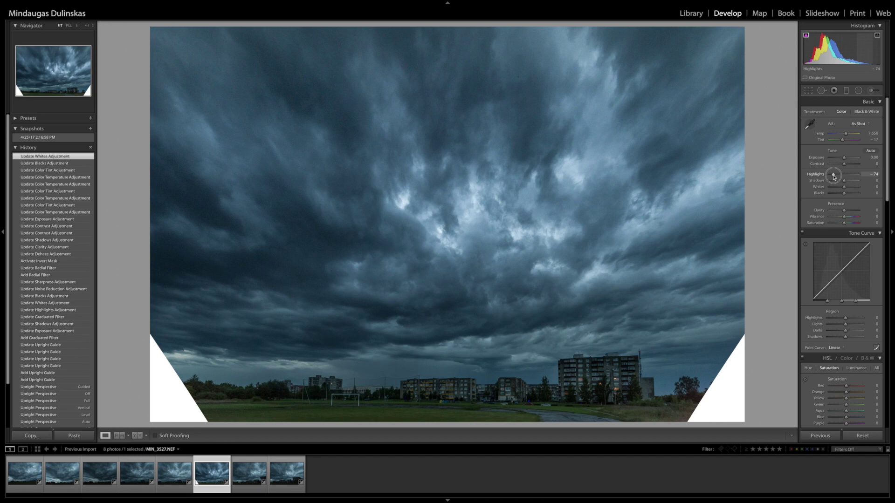
{"action": "mouse_move", "coordinate": [834, 176]}
{"action": "left_mouse_down"}
{"action": "mouse_move", "coordinate": [863, 177]}
{"action": "mouse_move", "coordinate": [835, 176]}
{"action": "left_mouse_up"}
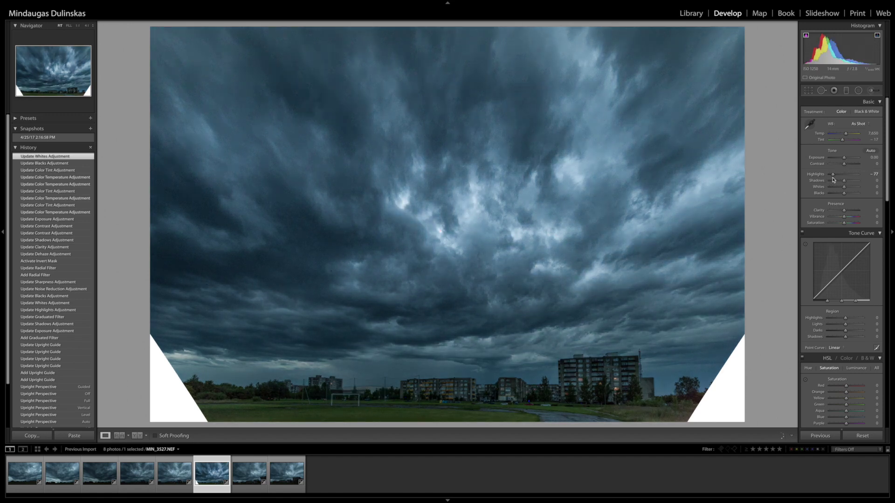
{"action": "mouse_move", "coordinate": [844, 180]}
{"action": "left_mouse_down"}
{"action": "mouse_move", "coordinate": [859, 182]}
{"action": "mouse_move", "coordinate": [840, 183]}
{"action": "mouse_move", "coordinate": [842, 194]}
{"action": "left_mouse_up"}
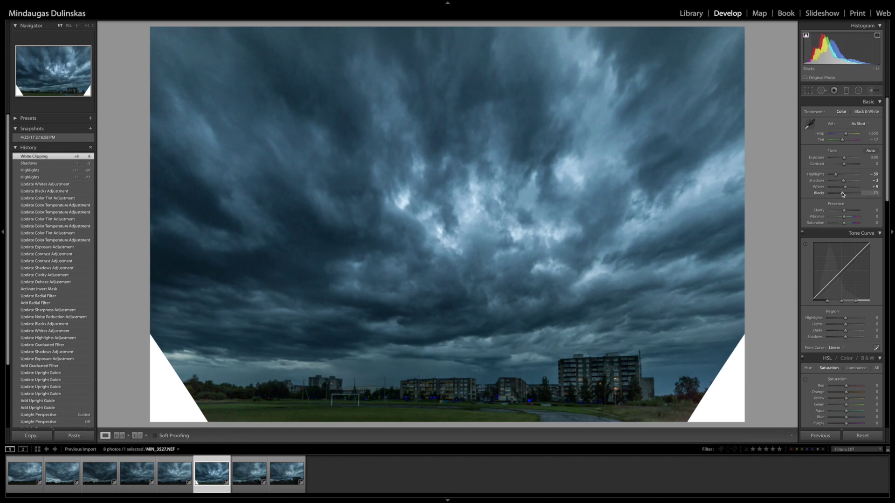
{"action": "left_click_drag", "start_coordinate": [842, 211], "coordinate": [845, 212]}
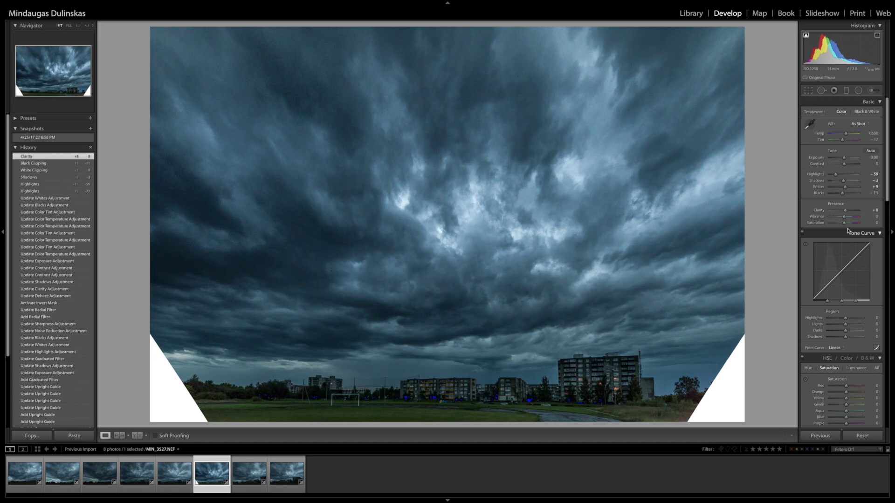
Step: Mute the photo's colour by lowering Vibrance to -15 and reducing Saturation
{"action": "left_click", "coordinate": [852, 216]}
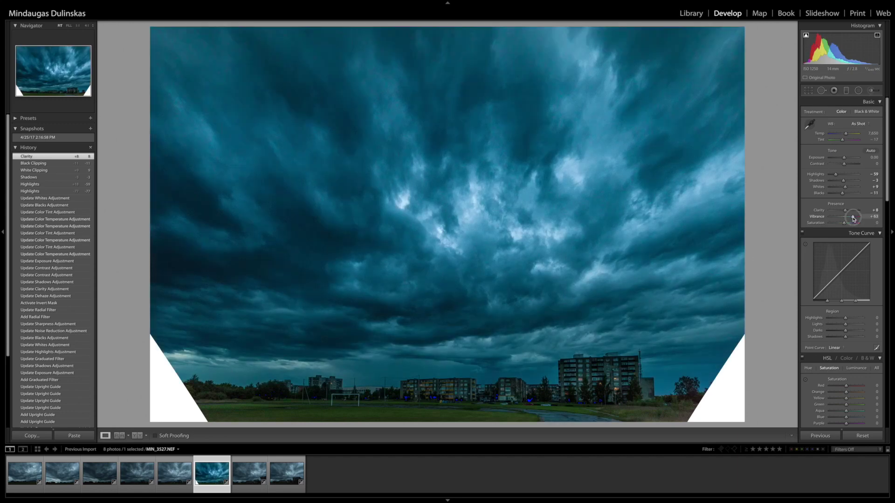
{"action": "left_click_drag", "start_coordinate": [837, 227], "coordinate": [834, 226]}
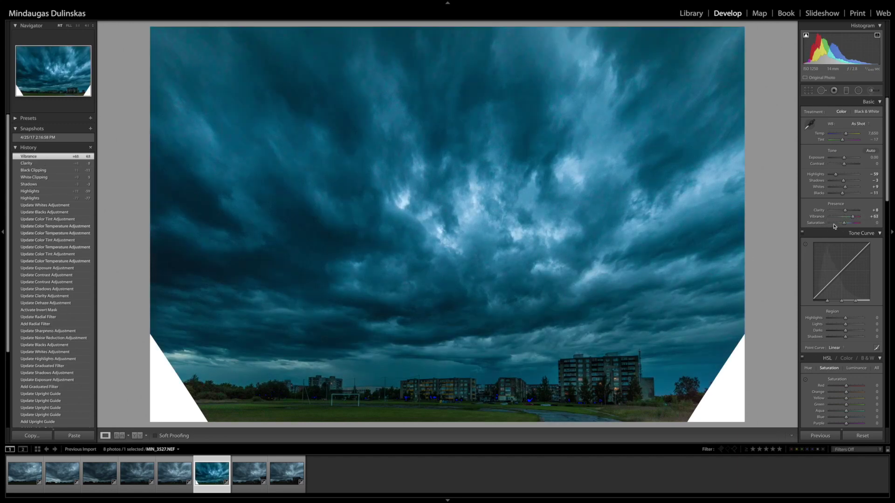
{"action": "left_click_drag", "start_coordinate": [833, 225], "coordinate": [839, 225]}
{"action": "double_click", "coordinate": [819, 222]}
{"action": "double_click", "coordinate": [819, 218]}
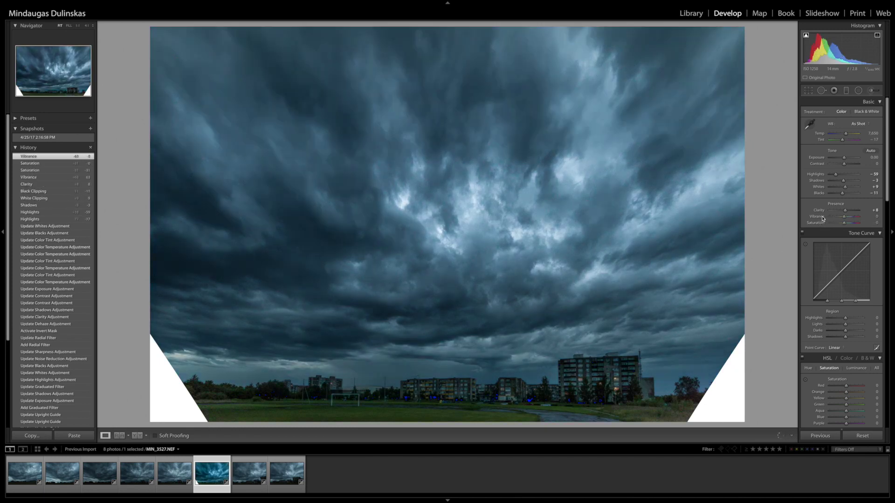
{"action": "left_click_drag", "start_coordinate": [844, 216], "coordinate": [842, 224]}
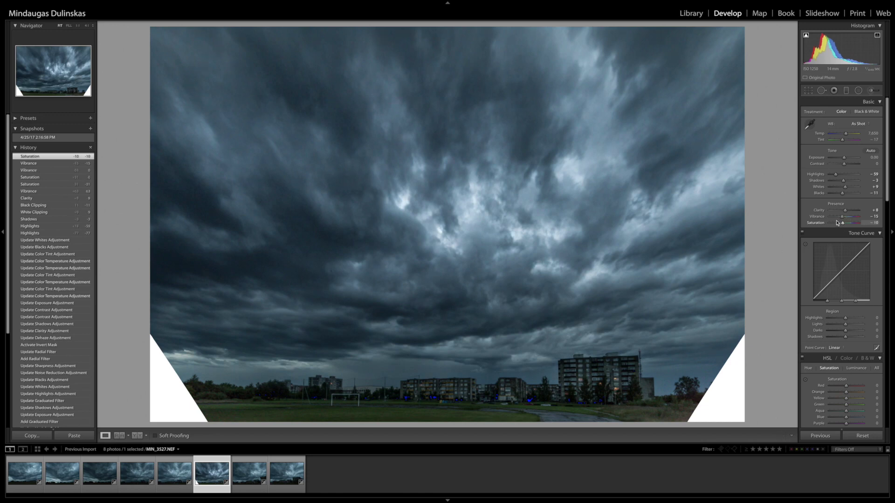
Step: Set the Tone Curve's Lights to +13 and Darks to -7
{"action": "scroll", "coordinate": [836, 223], "scroll_direction": "down", "scroll_amount": 3}
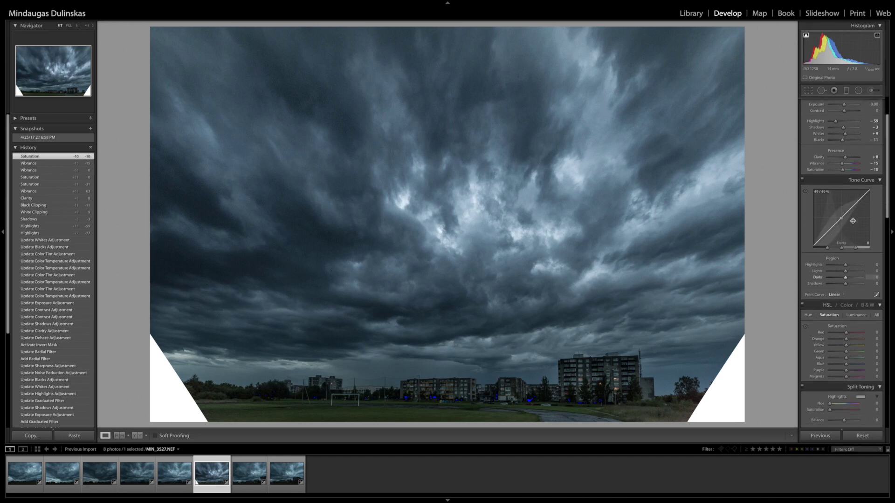
{"action": "left_click_drag", "start_coordinate": [852, 209], "coordinate": [852, 203]}
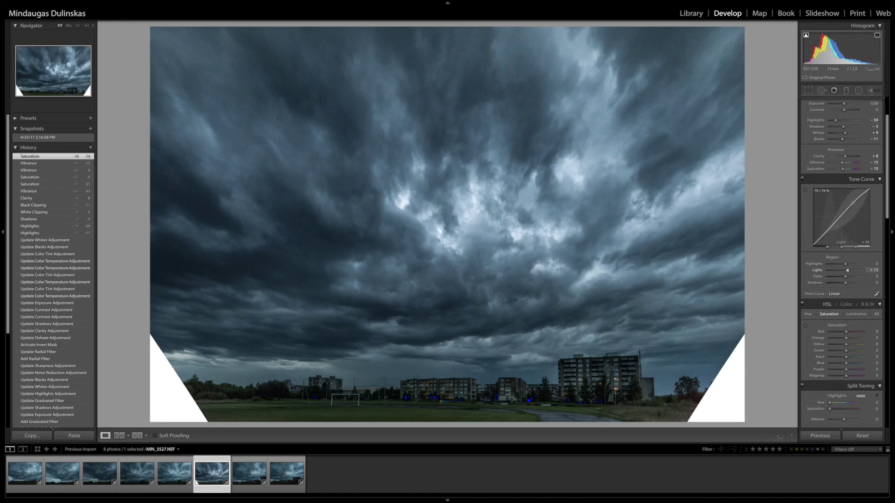
{"action": "left_click_drag", "start_coordinate": [827, 239], "coordinate": [834, 225]}
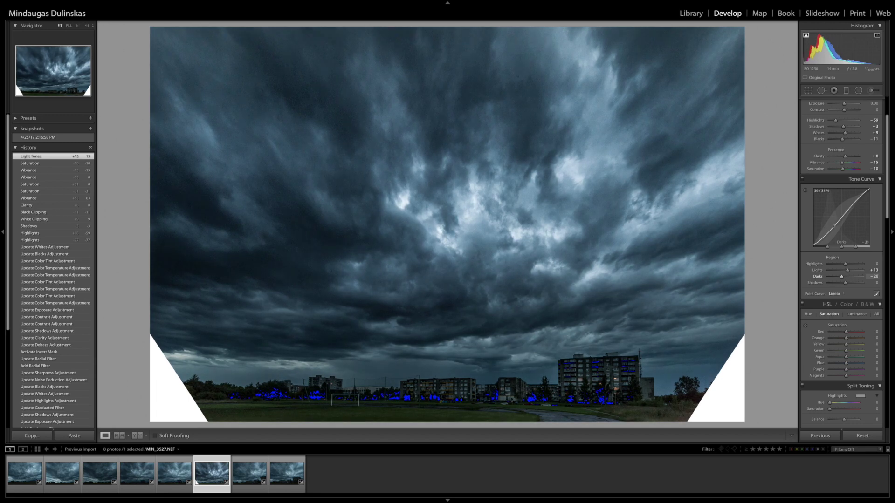
{"action": "left_click_drag", "start_coordinate": [834, 224], "coordinate": [833, 225]}
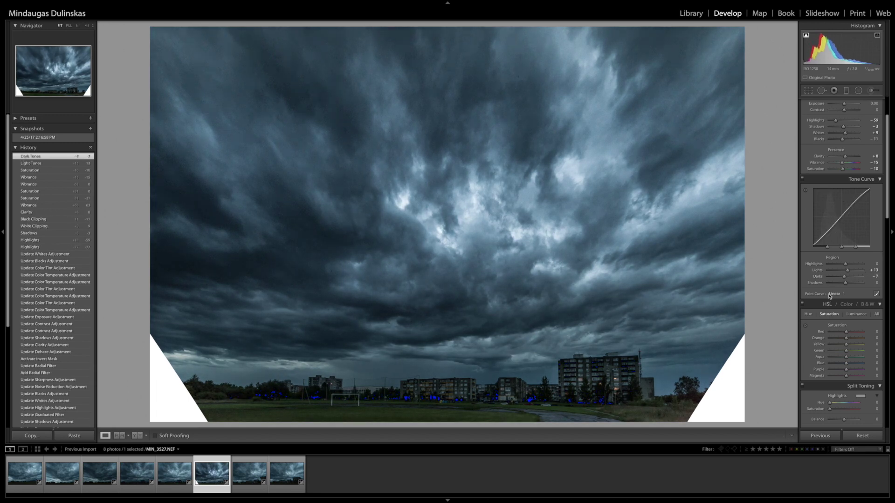
{"action": "scroll", "coordinate": [828, 295], "scroll_direction": "down", "scroll_amount": 3}
{"action": "scroll", "coordinate": [829, 296], "scroll_direction": "down", "scroll_amount": 1}
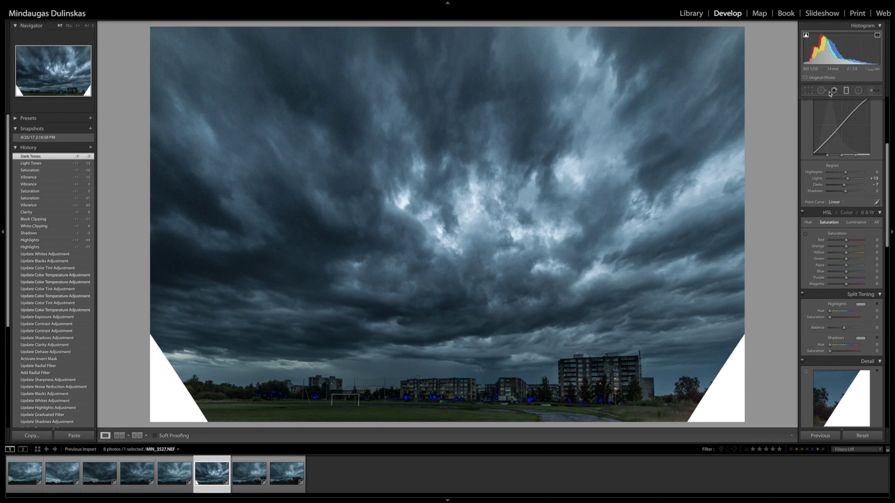
Step: Raise the foreground graduated filter's Exposure to 1.27 and lift its Whites
{"action": "left_click", "coordinate": [846, 90]}
{"action": "left_click", "coordinate": [461, 350]}
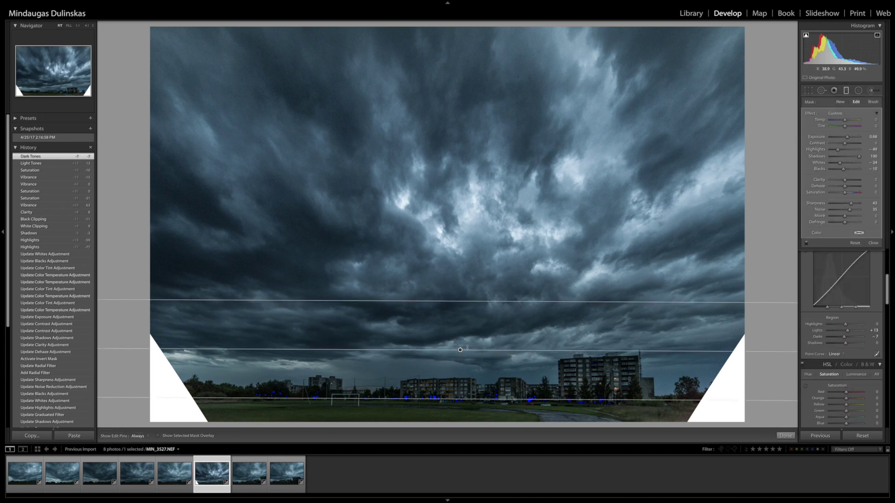
{"action": "left_click_drag", "start_coordinate": [846, 138], "coordinate": [849, 138]}
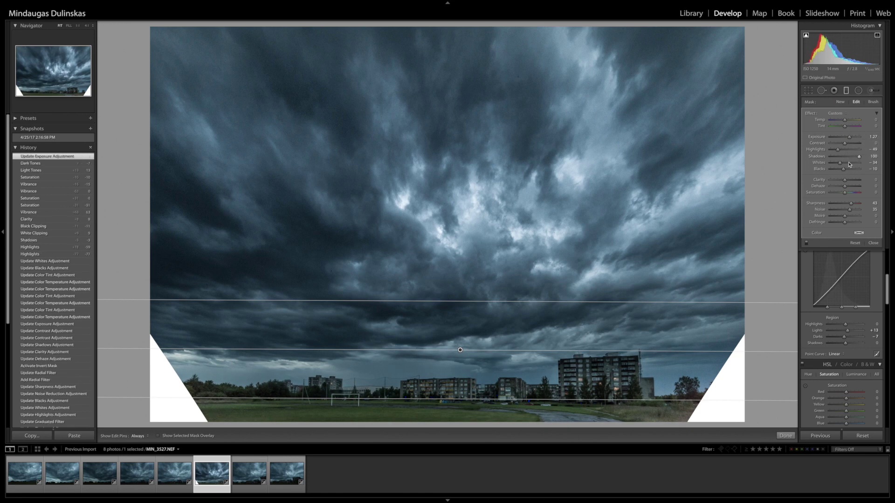
{"action": "left_click_drag", "start_coordinate": [840, 163], "coordinate": [847, 163]}
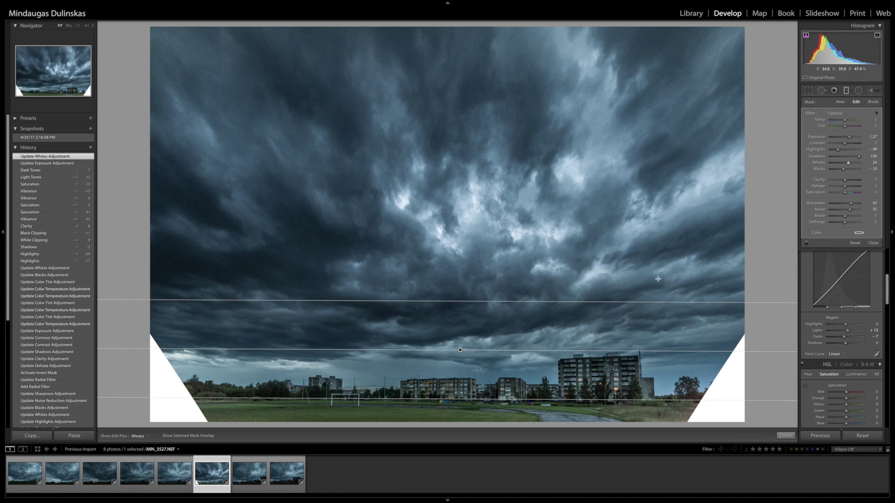
Step: Finish the graduated filter and lower HSL blue saturation to about -24
{"action": "left_click", "coordinate": [784, 435]}
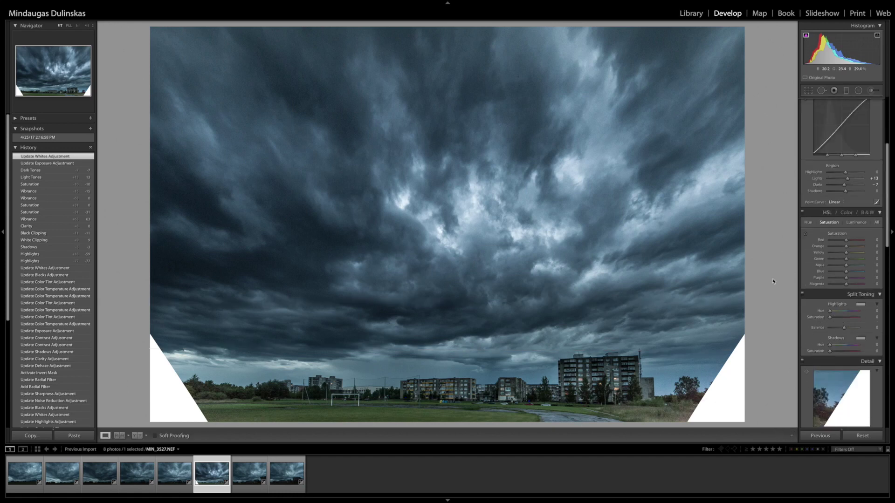
{"action": "left_click", "coordinate": [832, 271]}
{"action": "left_click_drag", "start_coordinate": [832, 273], "coordinate": [843, 274]}
Step: Darken blue luminance, reduce blue saturation to -18 and boost green saturation to +66
{"action": "left_click", "coordinate": [856, 222]}
{"action": "mouse_move", "coordinate": [845, 271]}
{"action": "left_mouse_down"}
{"action": "mouse_move", "coordinate": [829, 274]}
{"action": "mouse_move", "coordinate": [850, 276]}
{"action": "mouse_move", "coordinate": [841, 275]}
{"action": "left_mouse_up"}
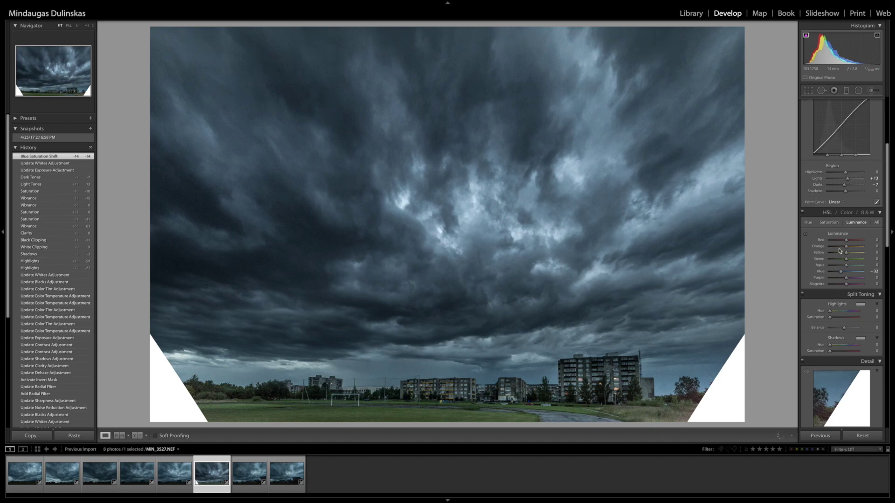
{"action": "key", "text": "ctrl+alt+shift+s"}
{"action": "left_click_drag", "start_coordinate": [838, 272], "coordinate": [843, 274]}
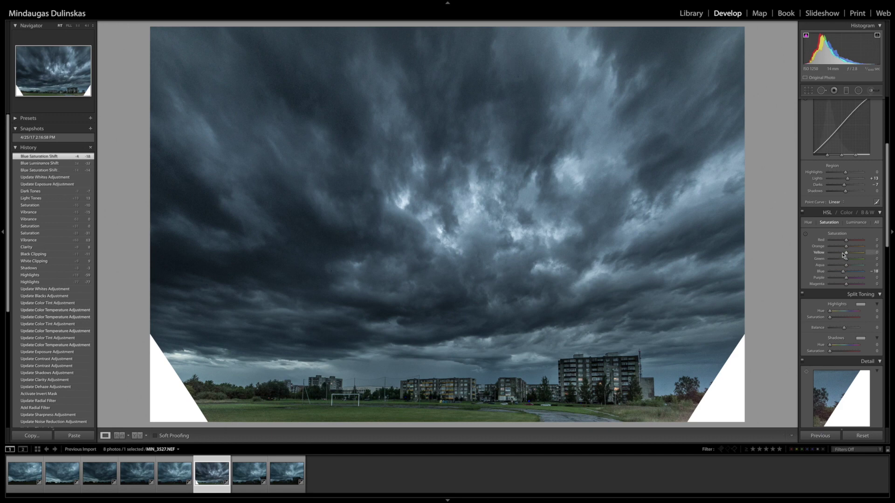
{"action": "left_click_drag", "start_coordinate": [845, 258], "coordinate": [856, 260]}
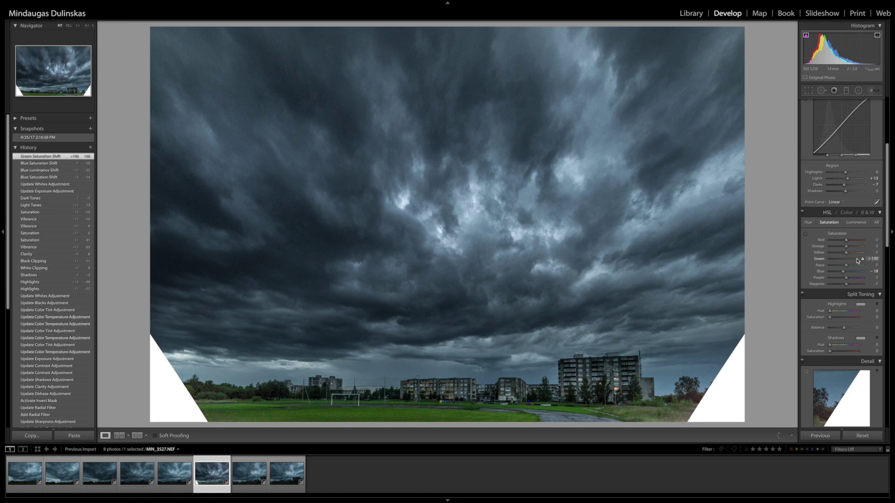
Step: Brighten green luminance and try adjusting yellow, orange and red saturation
{"action": "left_click", "coordinate": [856, 223]}
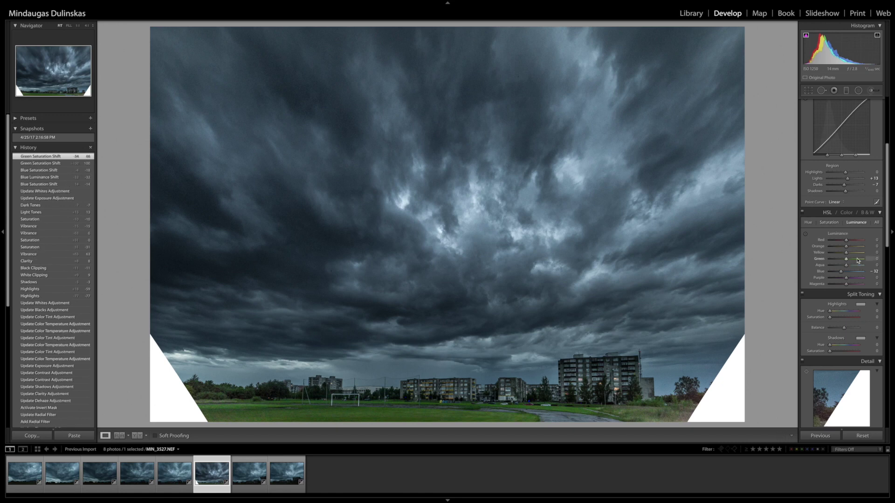
{"action": "left_click_drag", "start_coordinate": [857, 260], "coordinate": [855, 261]}
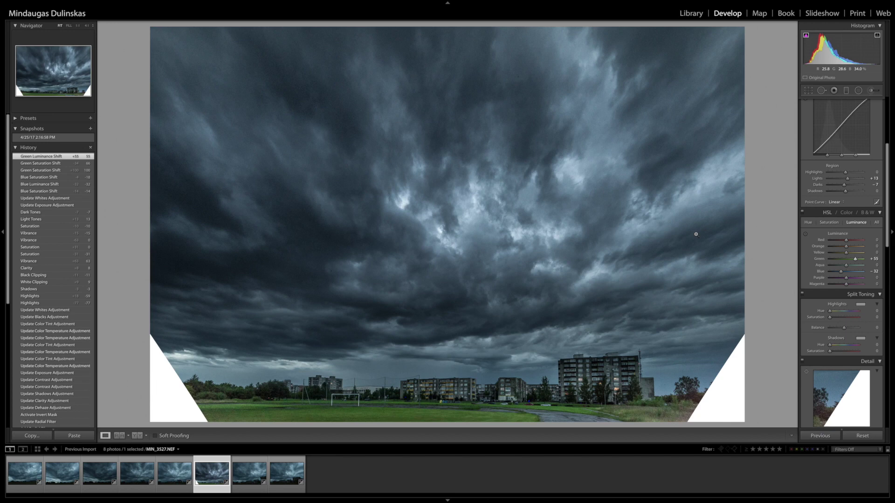
{"action": "left_click", "coordinate": [829, 222]}
{"action": "left_click_drag", "start_coordinate": [846, 252], "coordinate": [833, 252]}
{"action": "left_click_drag", "start_coordinate": [845, 246], "coordinate": [832, 246]}
{"action": "left_click", "coordinate": [841, 252]}
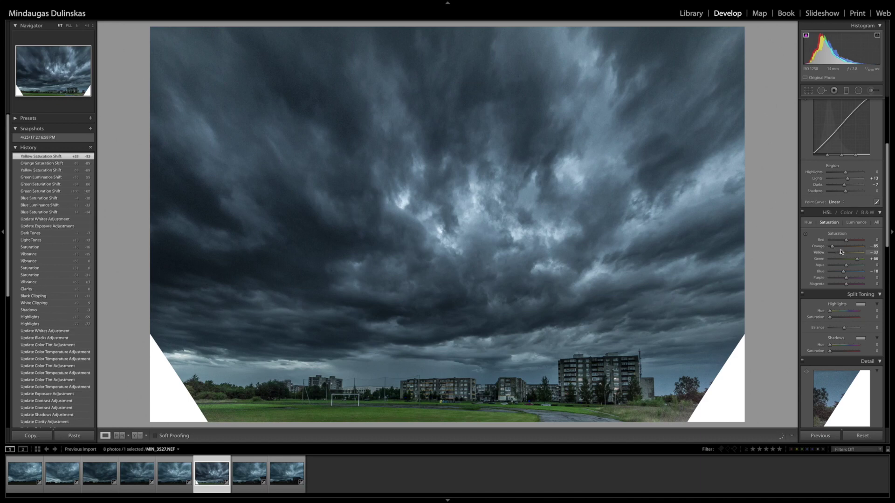
{"action": "left_click", "coordinate": [841, 240]}
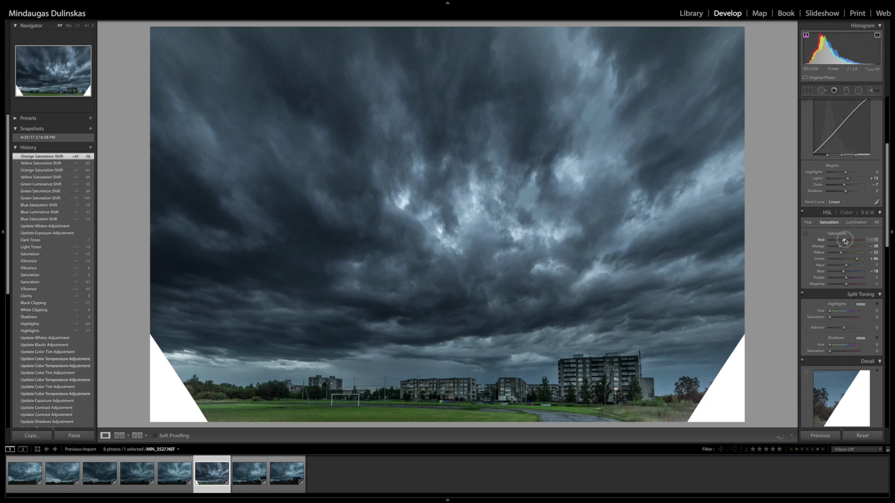
{"action": "left_click_drag", "start_coordinate": [841, 241], "coordinate": [847, 246]}
Step: Reset the yellow, orange and red saturation sliders to 0
{"action": "double_click", "coordinate": [819, 252]}
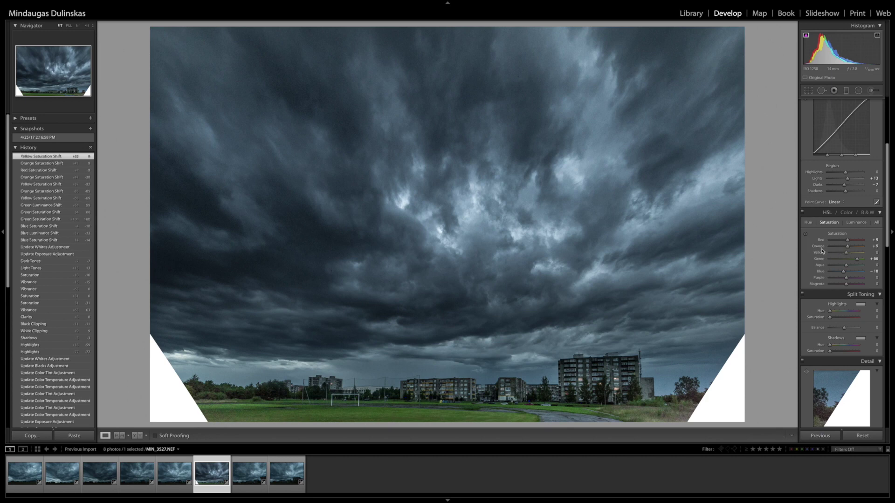
{"action": "double_click", "coordinate": [819, 246]}
{"action": "double_click", "coordinate": [821, 240]}
{"action": "scroll", "coordinate": [828, 270], "scroll_direction": "down", "scroll_amount": 2}
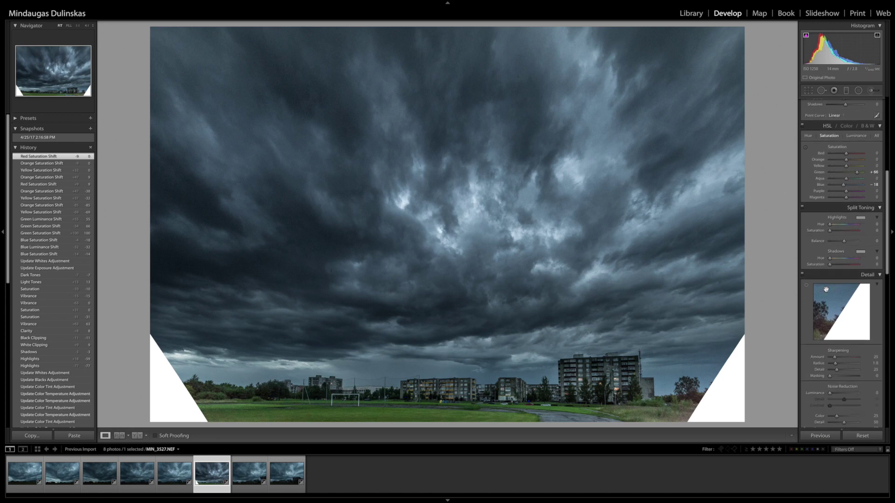
Step: Scroll to the Detail panel and zoom to 1:1 on the buildings to inspect noise
{"action": "scroll", "coordinate": [827, 279], "scroll_direction": "down", "scroll_amount": 2}
{"action": "scroll", "coordinate": [827, 289], "scroll_direction": "down", "scroll_amount": 2}
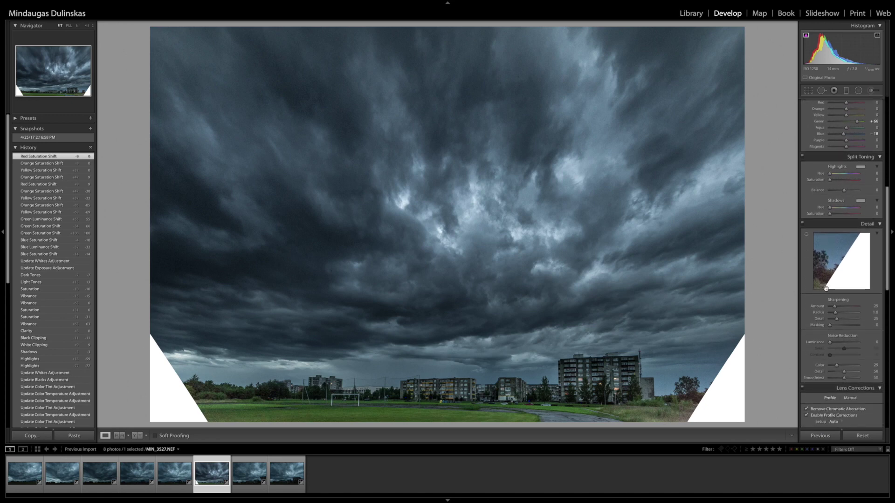
{"action": "scroll", "coordinate": [825, 288], "scroll_direction": "down", "scroll_amount": 1}
{"action": "scroll", "coordinate": [825, 289], "scroll_direction": "down", "scroll_amount": 2}
{"action": "scroll", "coordinate": [826, 290], "scroll_direction": "down", "scroll_amount": 1}
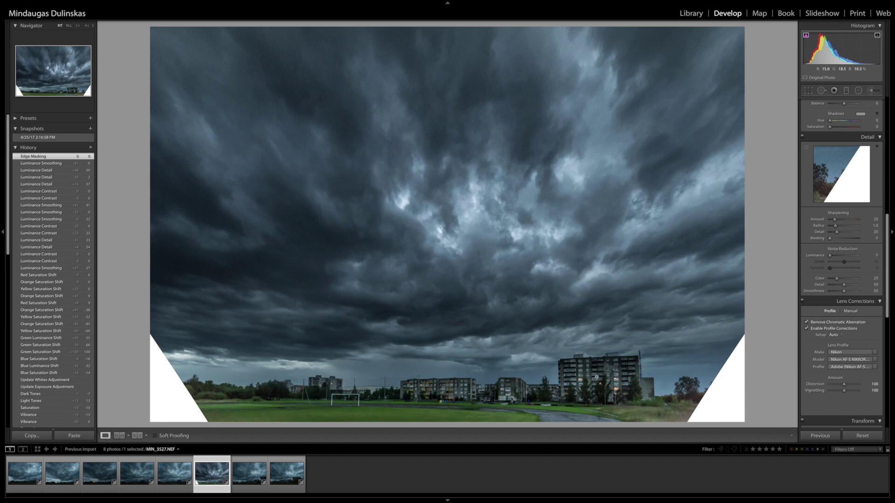
{"action": "left_click", "coordinate": [595, 371]}
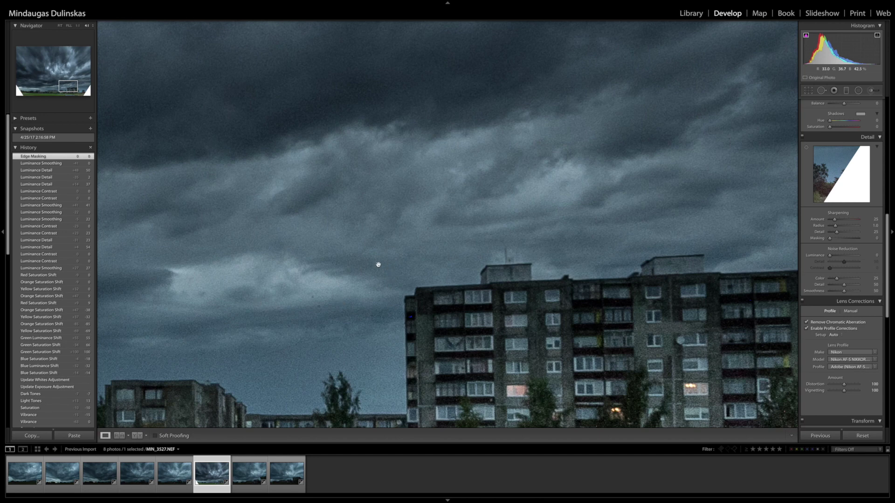
Step: Set luminance noise reduction to 31 with contrast 20, then view the whole photo
{"action": "left_click", "coordinate": [837, 255]}
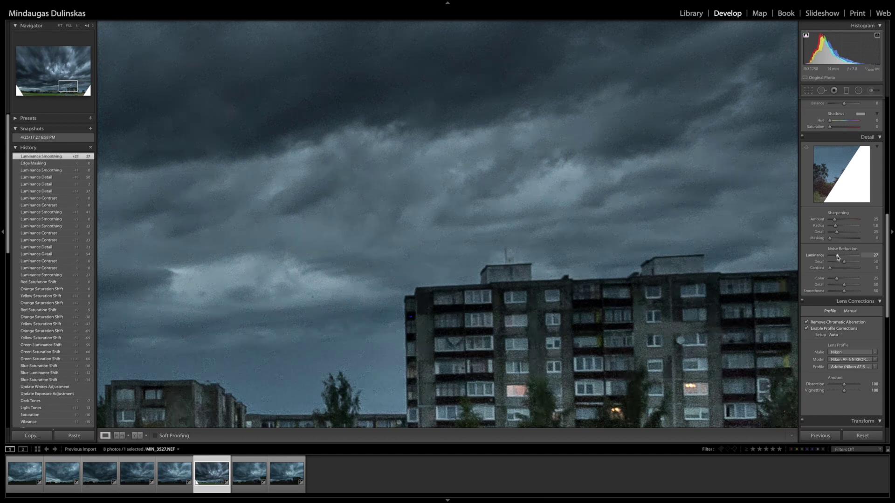
{"action": "double_click", "coordinate": [832, 257]}
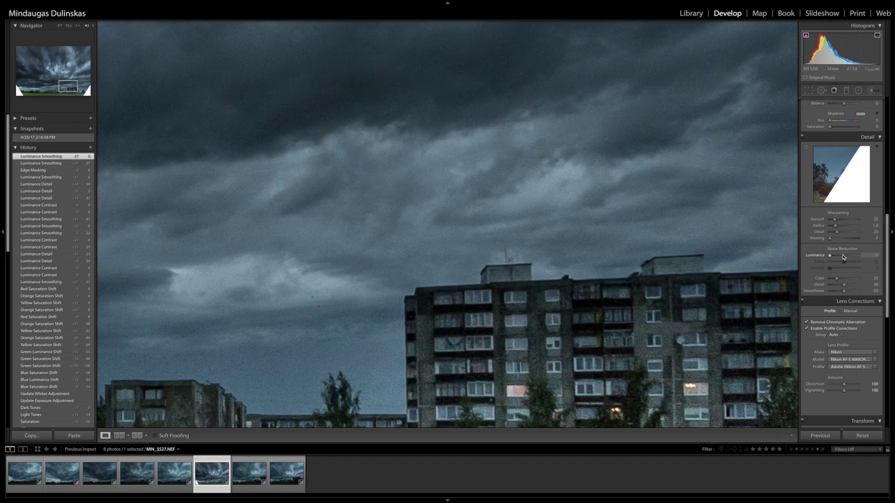
{"action": "left_click", "coordinate": [838, 256]}
{"action": "left_click", "coordinate": [836, 269]}
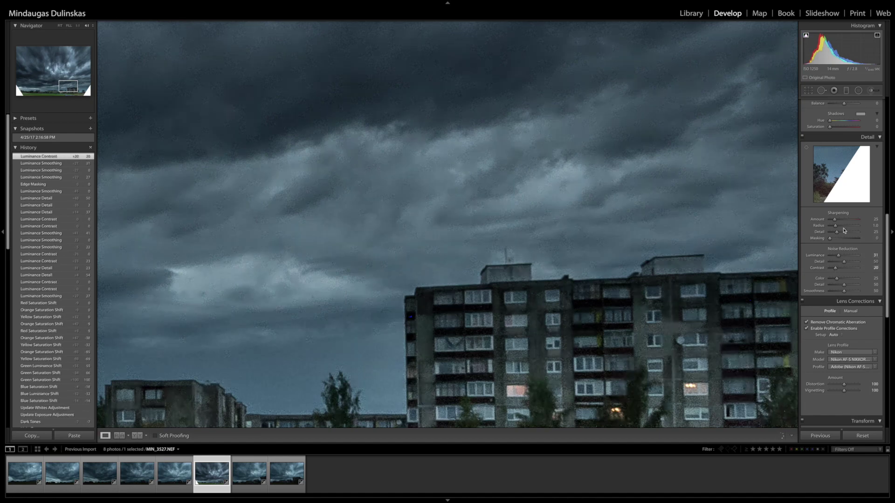
{"action": "left_click", "coordinate": [437, 172]}
{"action": "key", "text": "alt"}
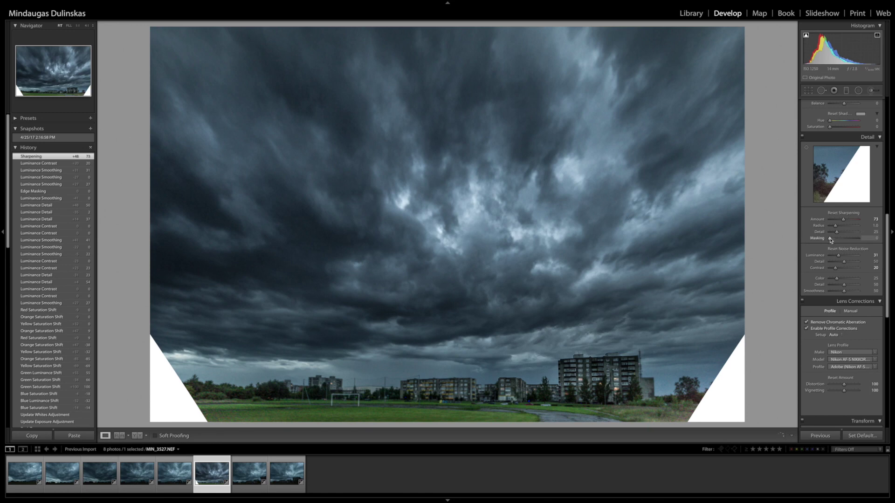
Step: Set Sharpening Masking to 22 while previewing the edge mask, and Radius to 1.1
{"action": "left_click_drag", "start_coordinate": [830, 238], "coordinate": [830, 240]}
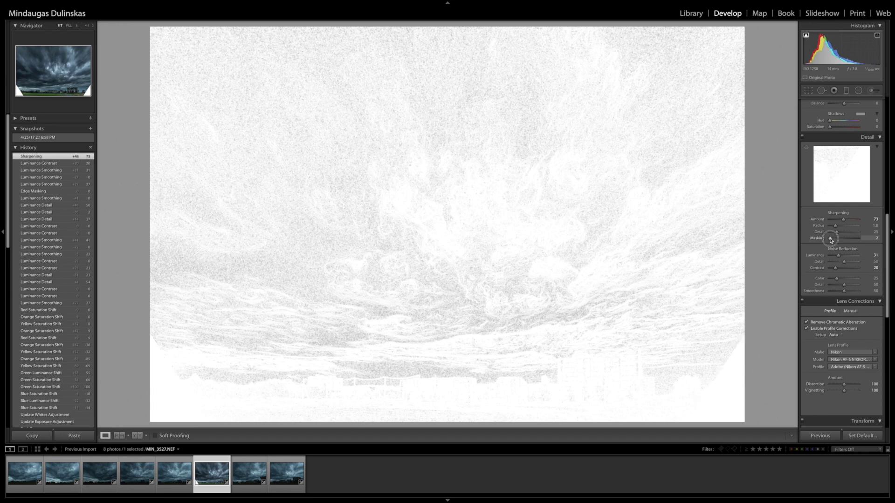
{"action": "left_click_drag", "start_coordinate": [830, 240], "coordinate": [831, 240]}
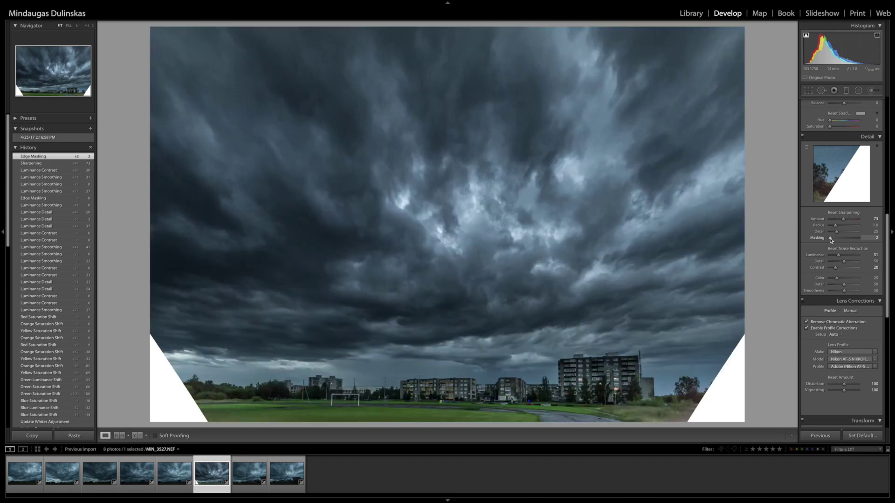
{"action": "left_click_drag", "start_coordinate": [830, 240], "coordinate": [841, 240]}
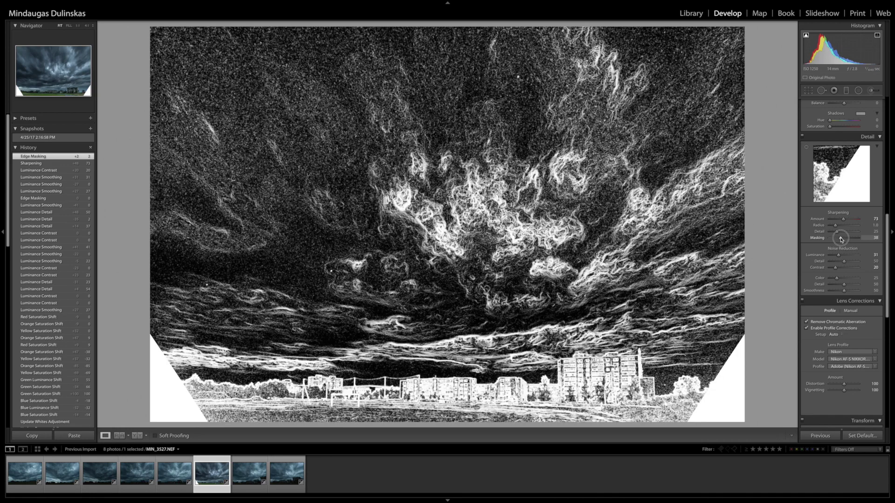
{"action": "left_click_drag", "start_coordinate": [841, 240], "coordinate": [858, 239]}
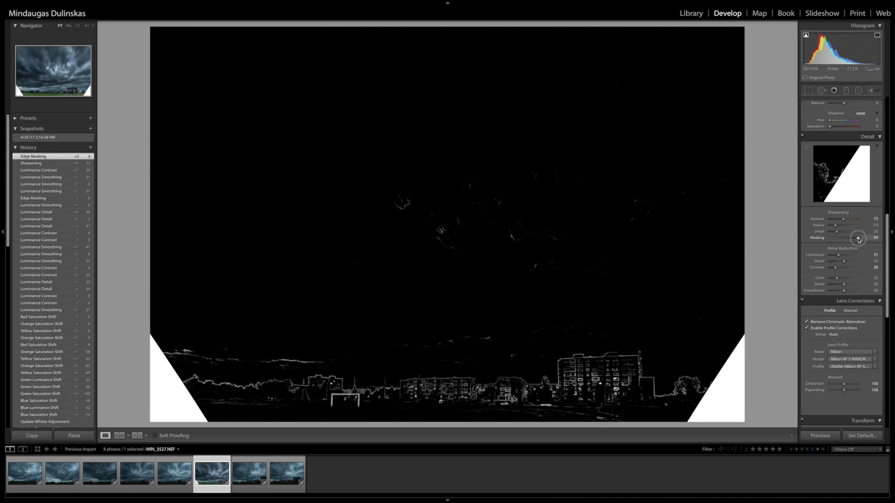
{"action": "left_click_drag", "start_coordinate": [859, 239], "coordinate": [833, 241]}
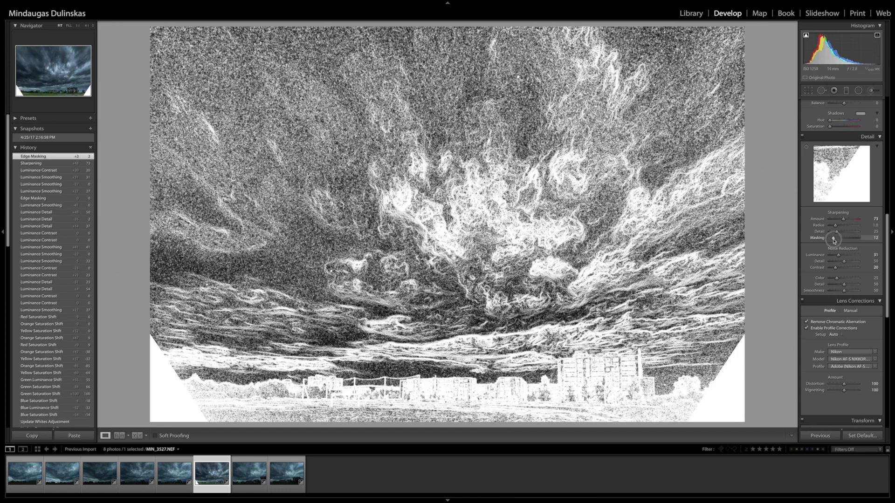
{"action": "left_click_drag", "start_coordinate": [833, 241], "coordinate": [837, 241]}
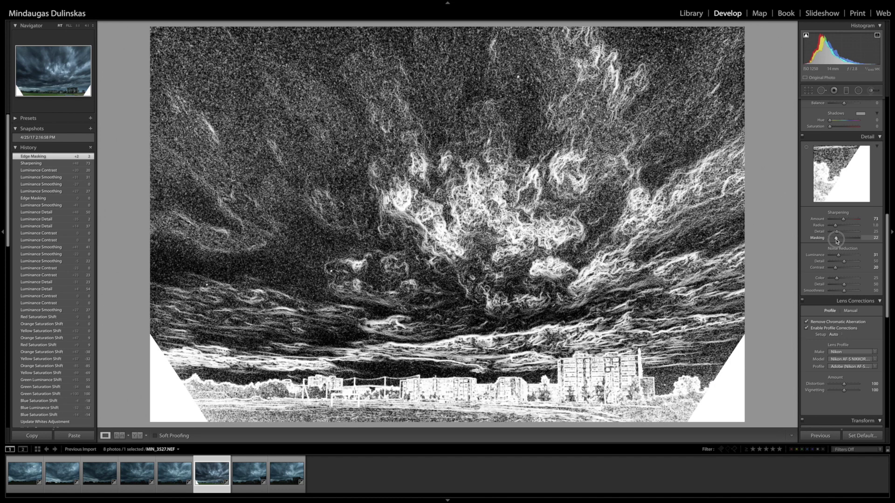
{"action": "left_click_drag", "start_coordinate": [837, 241], "coordinate": [836, 240]}
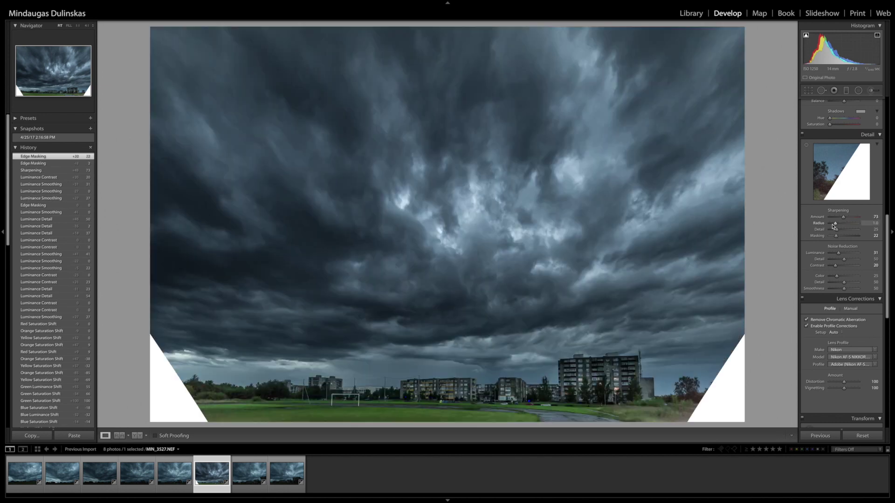
{"action": "left_click_drag", "start_coordinate": [837, 224], "coordinate": [838, 224]}
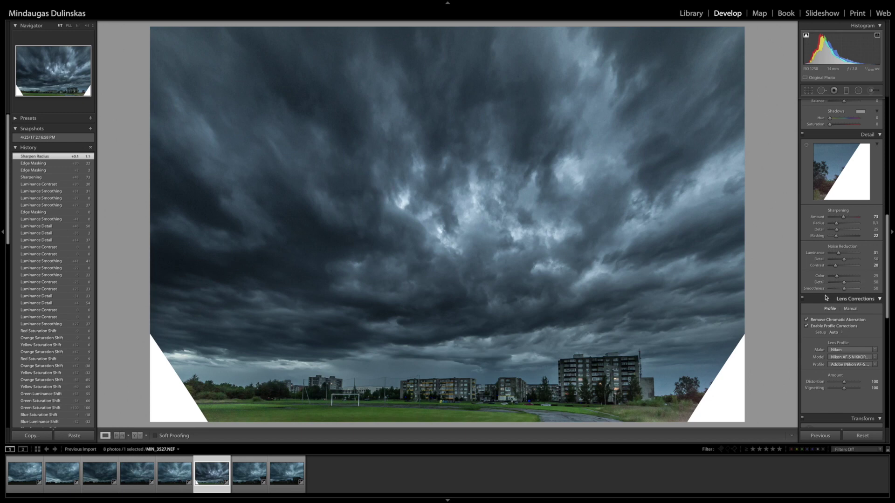
Step: Add a post-crop vignette: amount -3, midpoint 74, roundness +88, feather 94
{"action": "scroll", "coordinate": [825, 298], "scroll_direction": "down", "scroll_amount": 2}
{"action": "scroll", "coordinate": [825, 299], "scroll_direction": "down", "scroll_amount": 3}
{"action": "scroll", "coordinate": [825, 298], "scroll_direction": "down", "scroll_amount": 2}
{"action": "scroll", "coordinate": [825, 298], "scroll_direction": "down", "scroll_amount": 3}
{"action": "scroll", "coordinate": [825, 298], "scroll_direction": "down", "scroll_amount": 2}
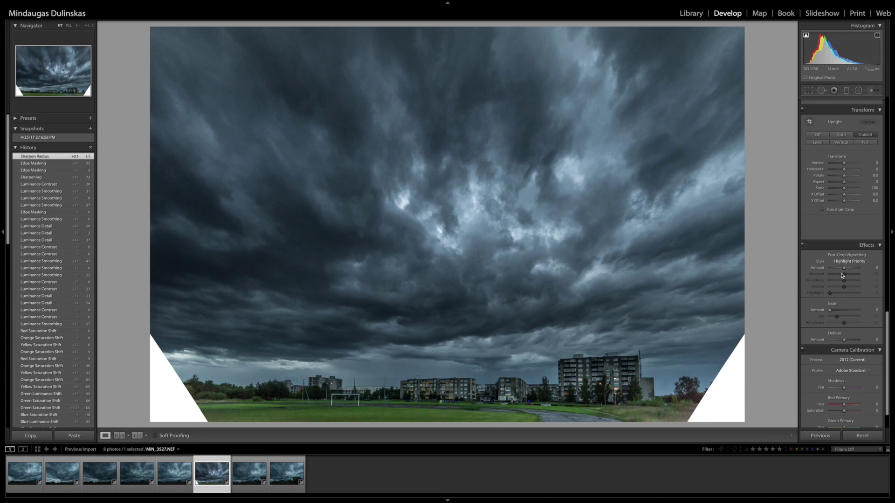
{"action": "left_click_drag", "start_coordinate": [843, 268], "coordinate": [840, 270]}
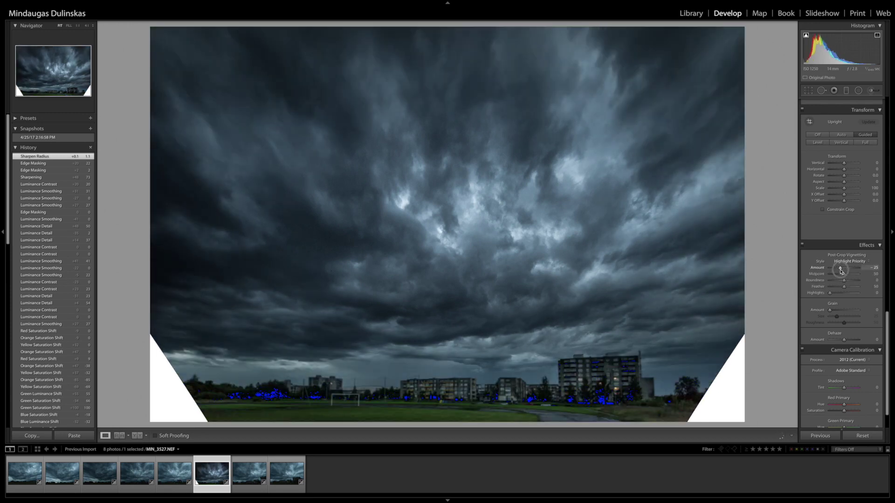
{"action": "mouse_move", "coordinate": [840, 269]}
{"action": "left_mouse_down"}
{"action": "mouse_move", "coordinate": [856, 287]}
{"action": "mouse_move", "coordinate": [843, 268]}
{"action": "left_mouse_up"}
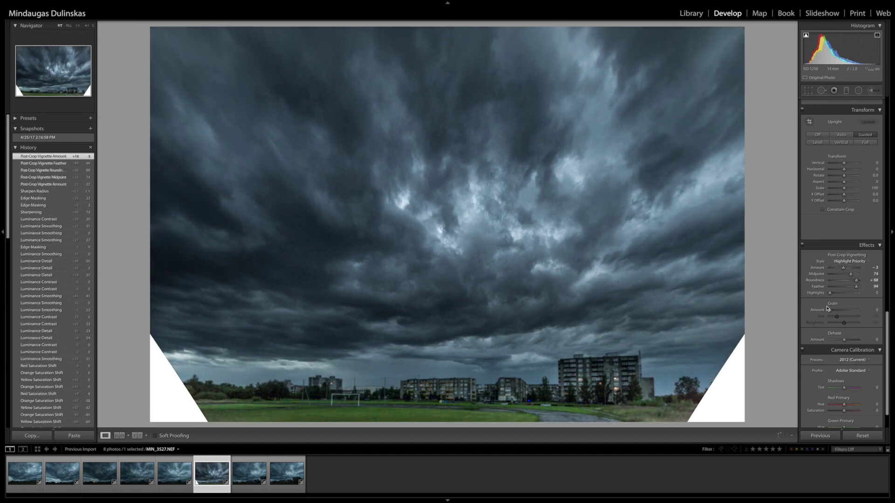
Step: Set Dehaze to +3
{"action": "left_click_drag", "start_coordinate": [843, 340], "coordinate": [847, 343]}
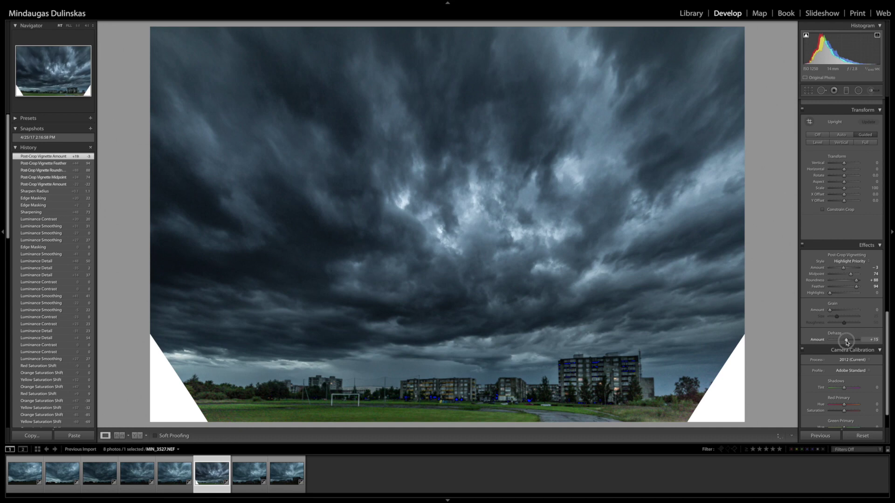
{"action": "left_click_drag", "start_coordinate": [846, 342], "coordinate": [844, 342]}
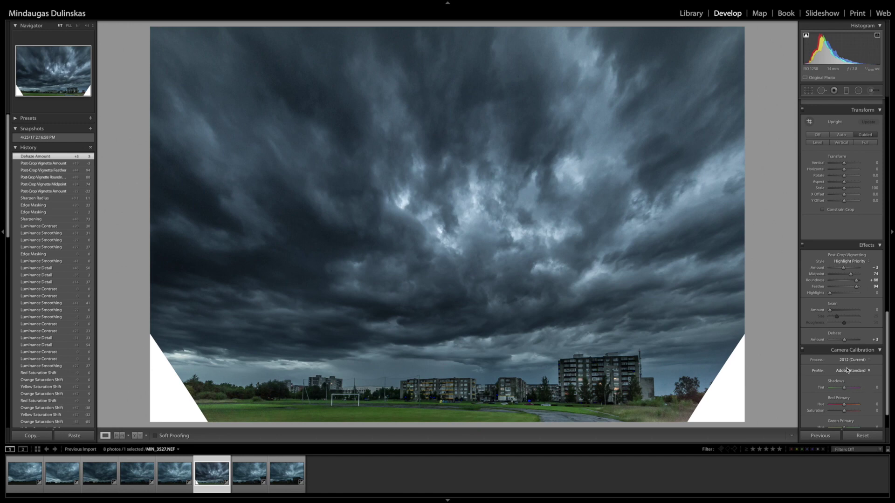
{"action": "scroll", "coordinate": [847, 371], "scroll_direction": "down", "scroll_amount": 3}
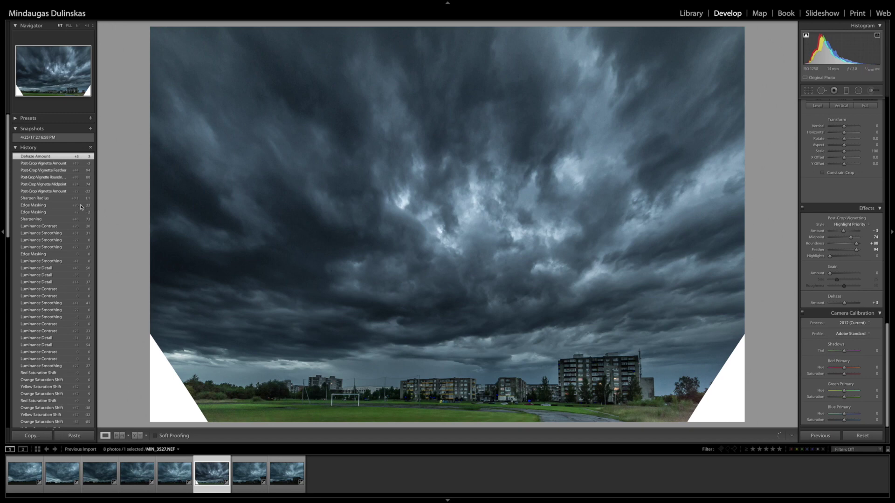
Step: Save a 'Galutinis' snapshot, then compare it with the original snapshot and return
{"action": "left_click", "coordinate": [91, 129]}
{"action": "type", "text": "Galutinis"}
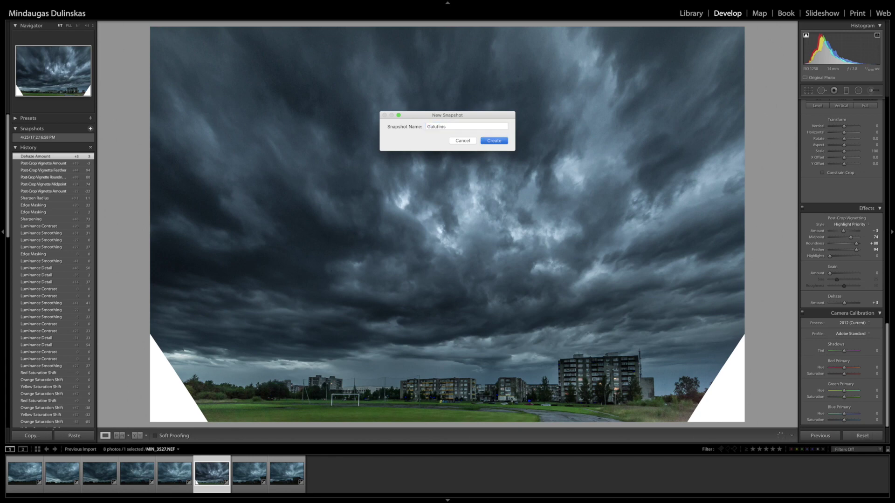
{"action": "key", "text": "Return"}
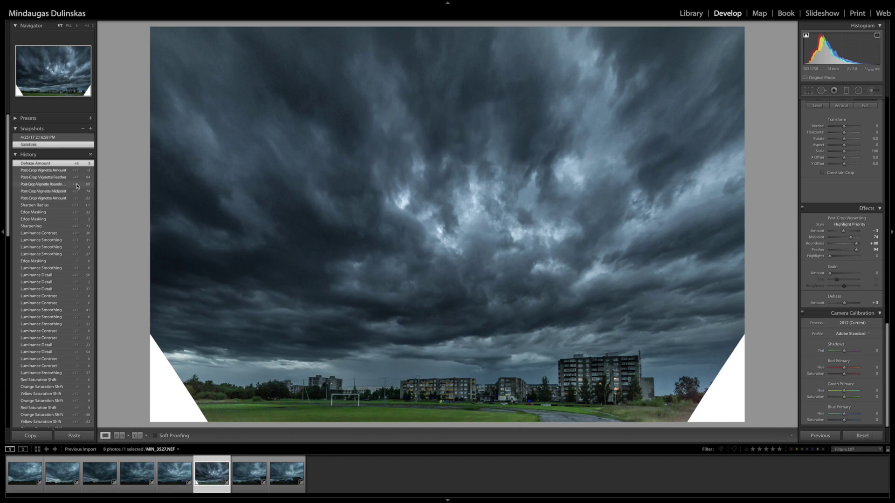
{"action": "left_click", "coordinate": [65, 138]}
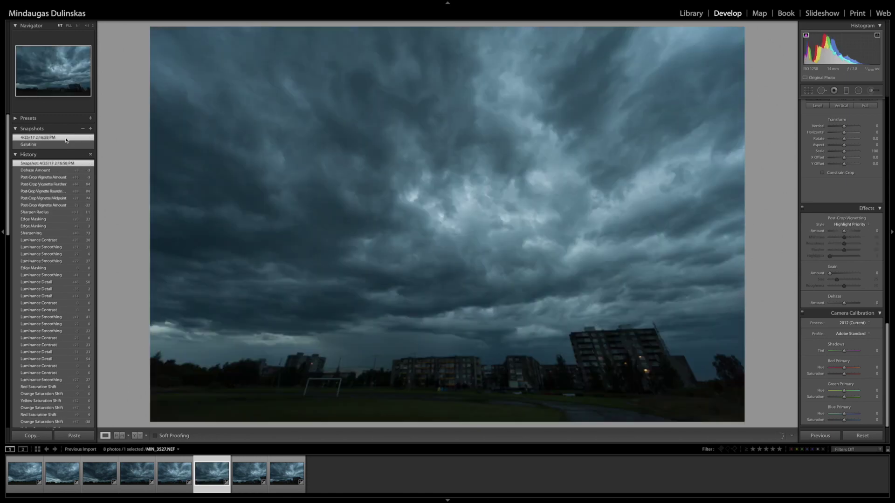
{"action": "left_click", "coordinate": [65, 145]}
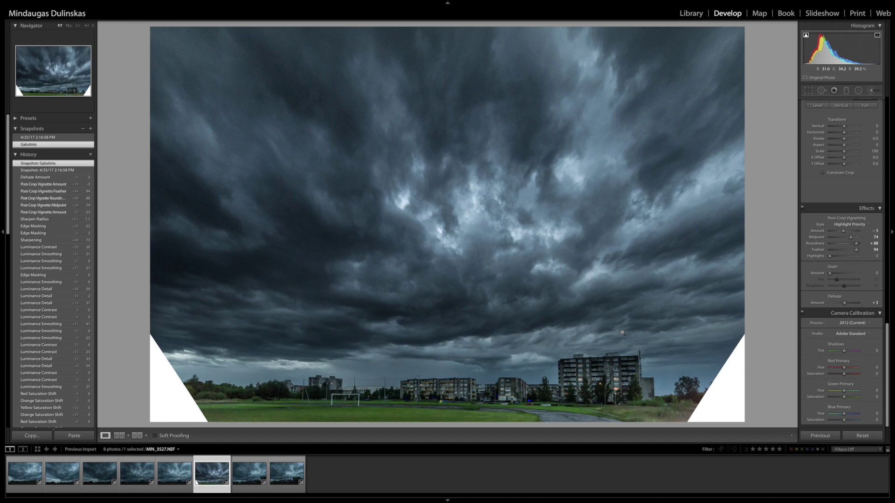
Step: Check the building at 1:1, send the photo to Photoshop CC 2017, and pick the Magic Wand
{"action": "left_click", "coordinate": [589, 369]}
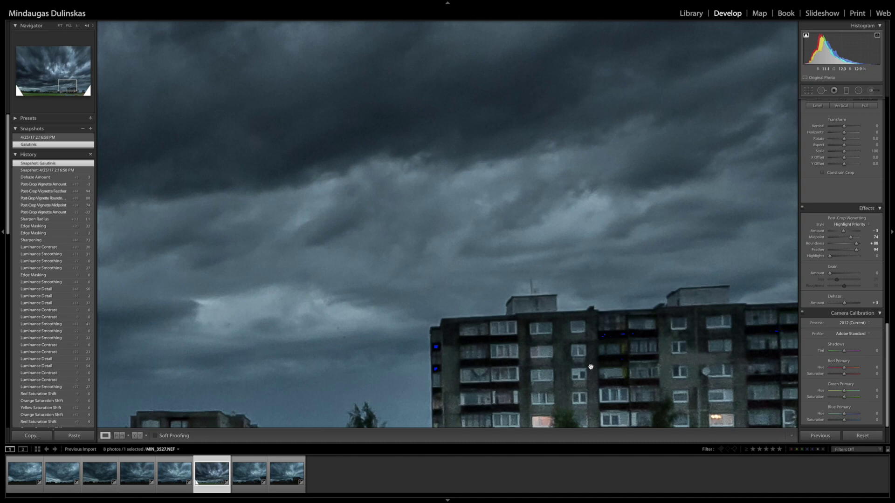
{"action": "left_click", "coordinate": [259, 244]}
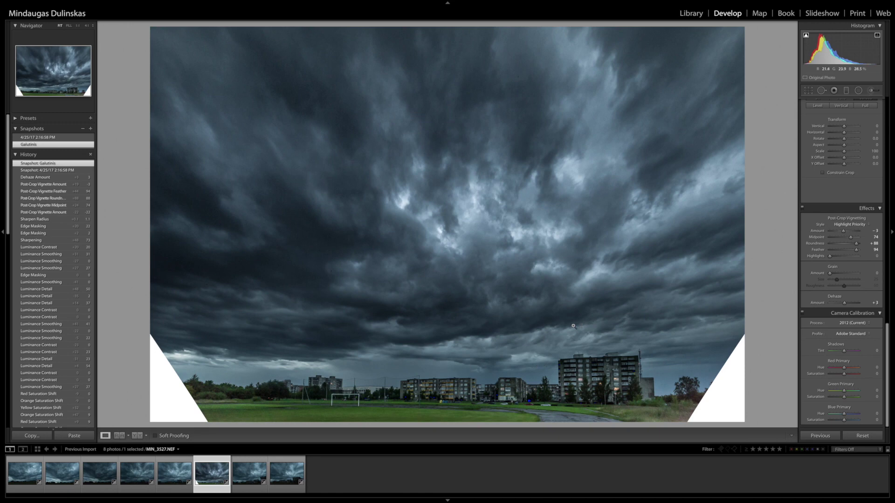
{"action": "right_click", "coordinate": [521, 93]}
{"action": "mouse_move", "coordinate": [553, 152]}
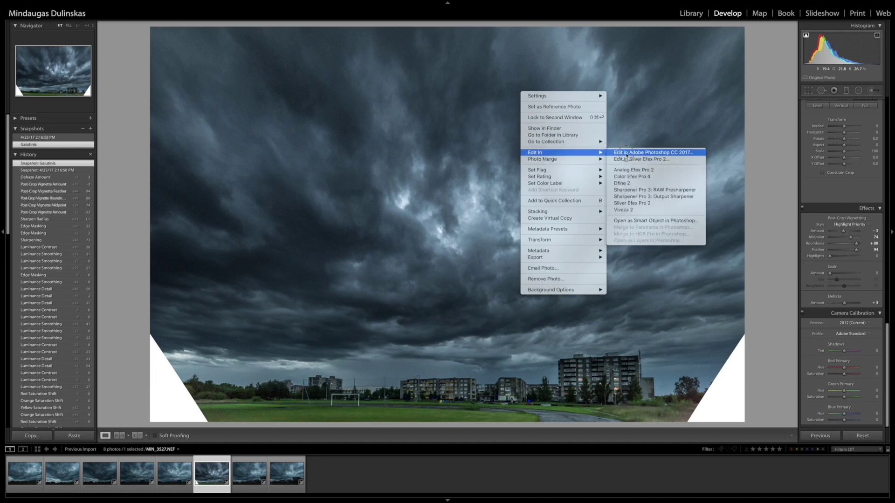
{"action": "left_click", "coordinate": [627, 159]}
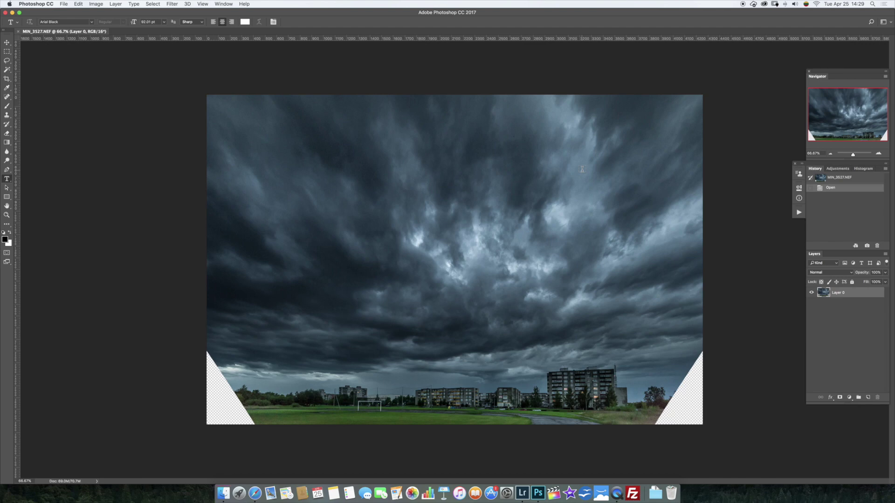
{"action": "left_click", "coordinate": [7, 70]}
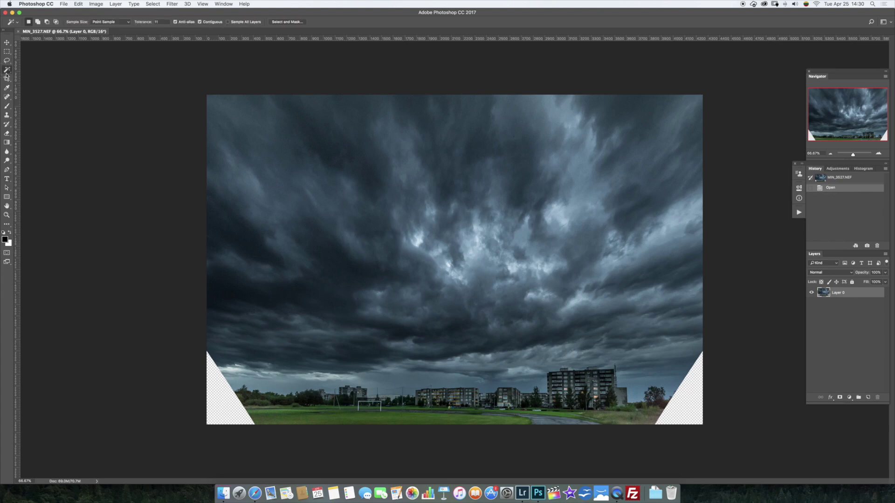
Step: Select both transparent bottom corners with the Magic Wand and expand the selection by 2 px
{"action": "left_click", "coordinate": [217, 419]}
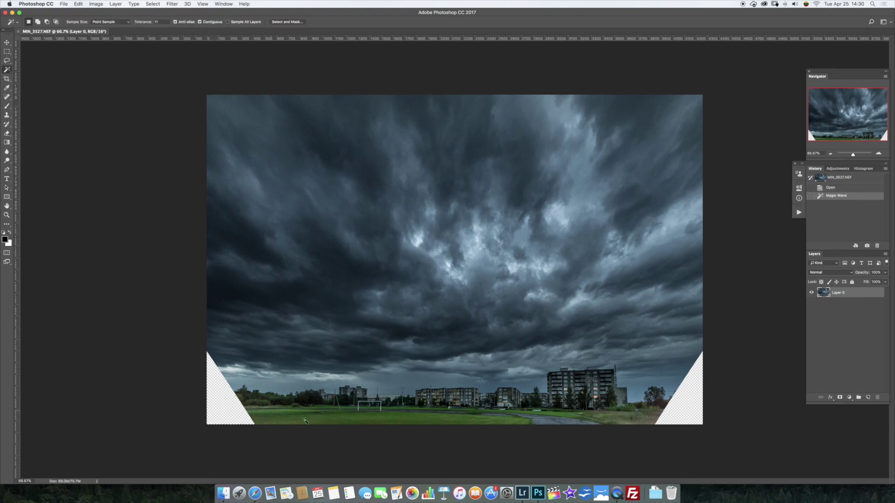
{"action": "left_click", "coordinate": [696, 393], "text": "shift"}
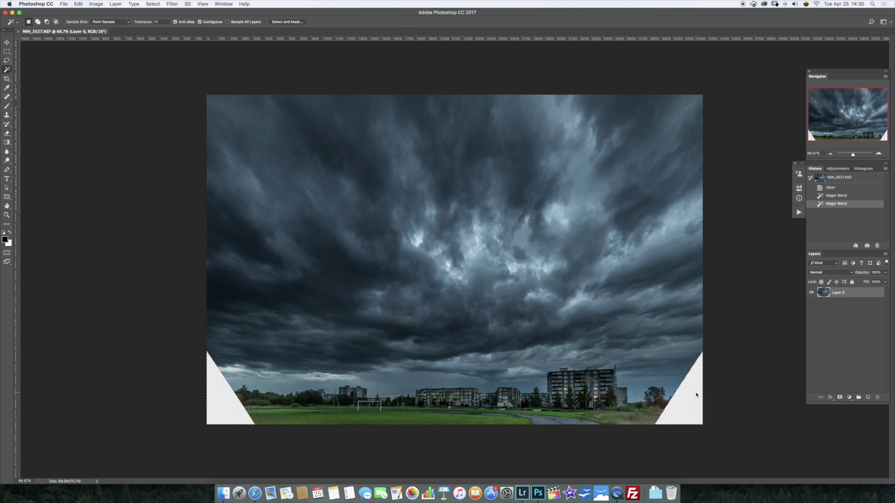
{"action": "left_click", "coordinate": [153, 3]}
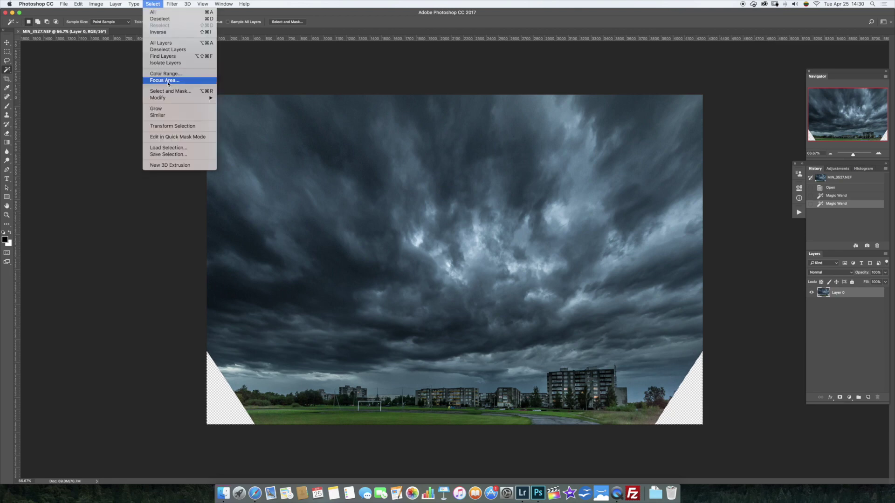
{"action": "mouse_move", "coordinate": [158, 97]}
{"action": "left_click", "coordinate": [235, 112]}
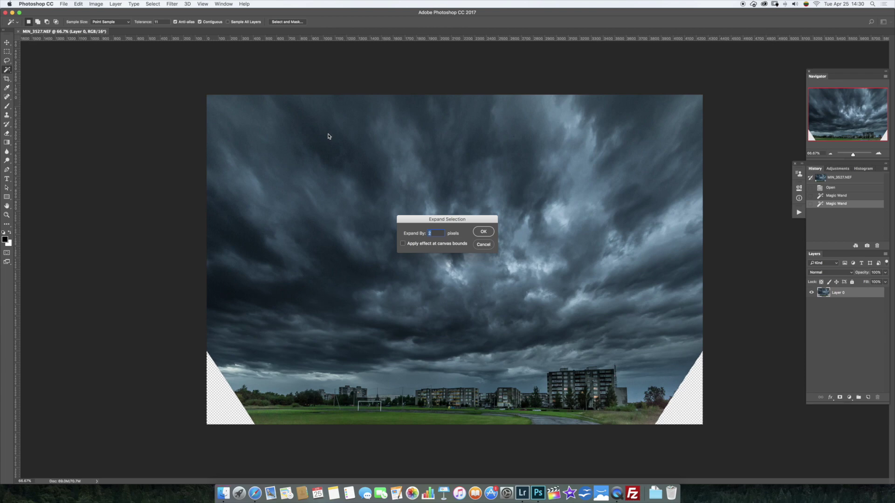
{"action": "left_click", "coordinate": [483, 232]}
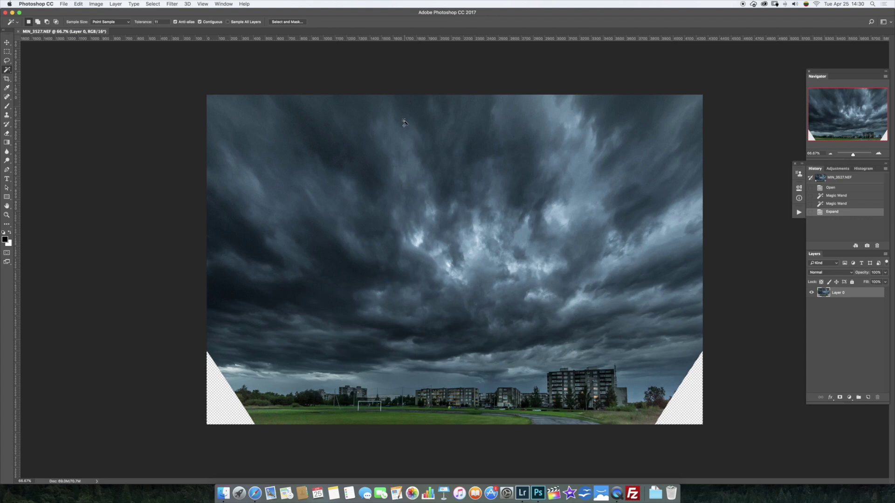
Step: Content-Aware fill the selected corners and deselect
{"action": "key", "text": "shift+BackSpace"}
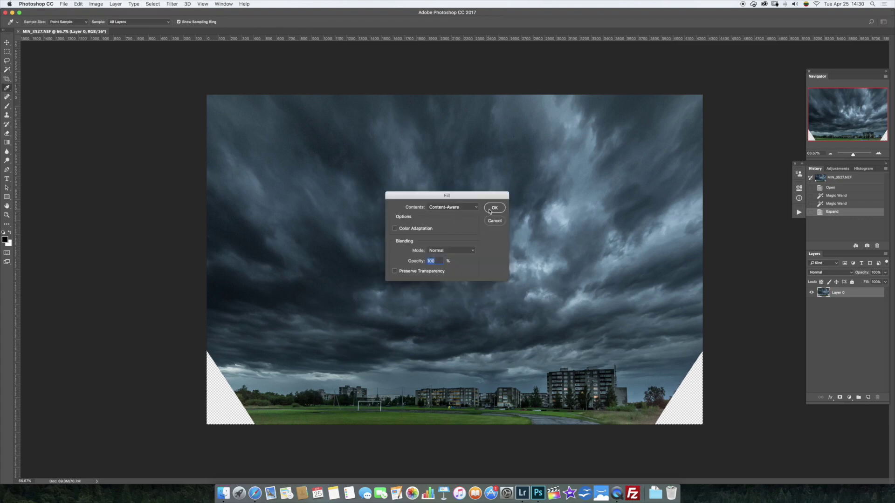
{"action": "left_click", "coordinate": [78, 4]}
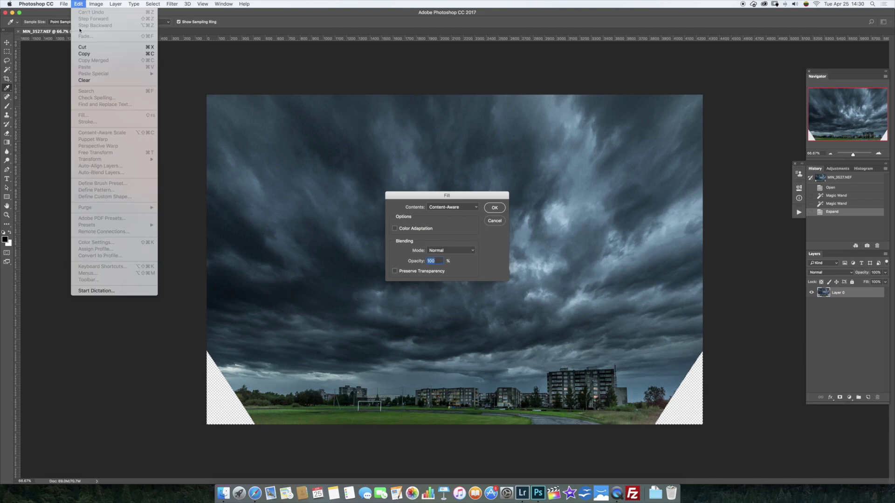
{"action": "left_click", "coordinate": [494, 221]}
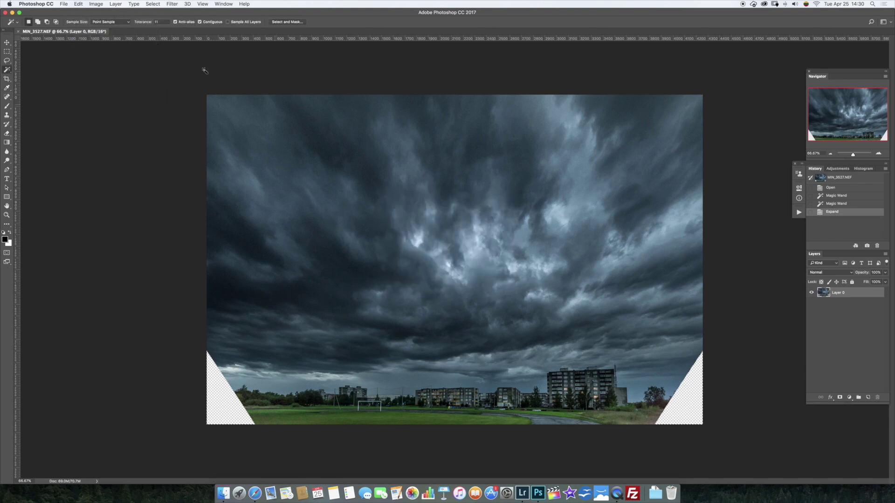
{"action": "left_click", "coordinate": [83, 3]}
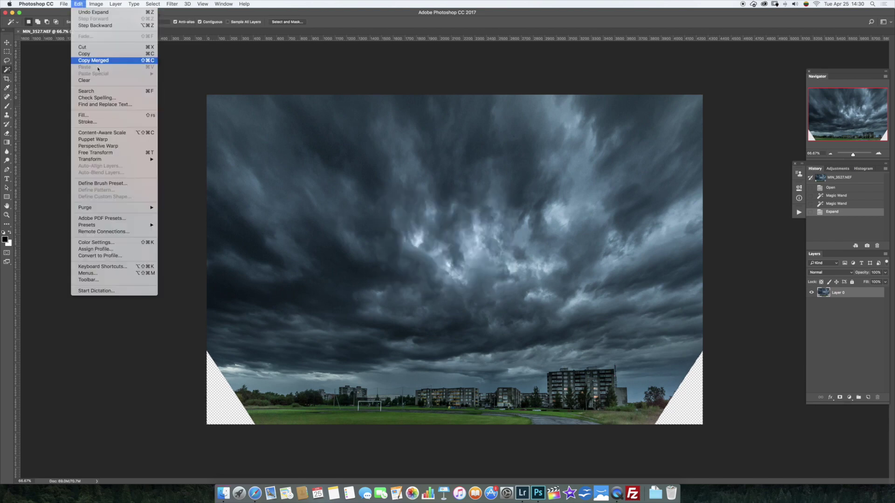
{"action": "left_click", "coordinate": [102, 116]}
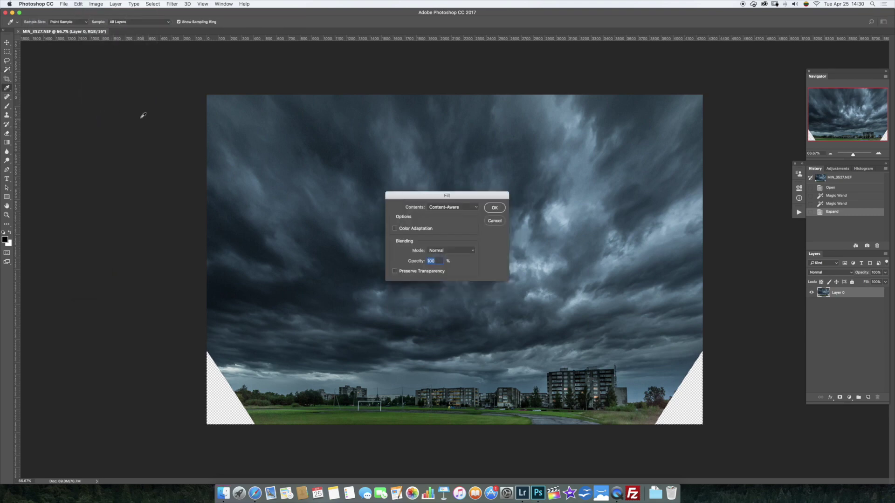
{"action": "left_click", "coordinate": [499, 209]}
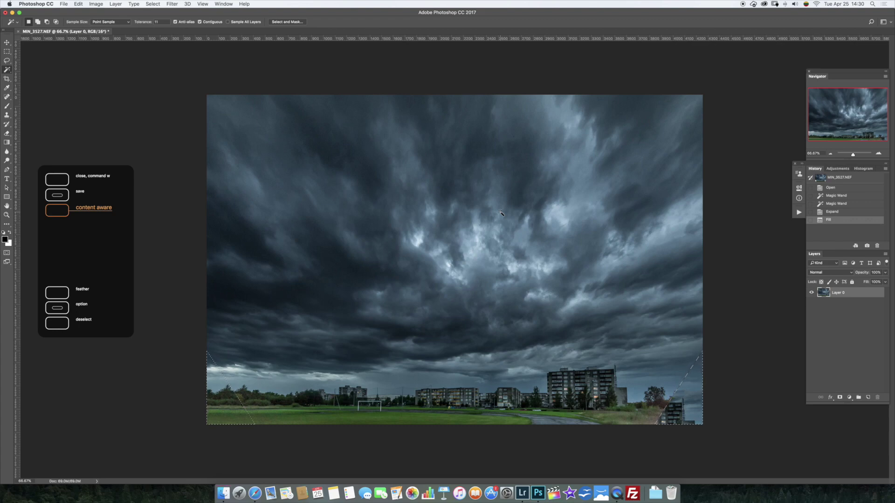
{"action": "key", "text": "super+d"}
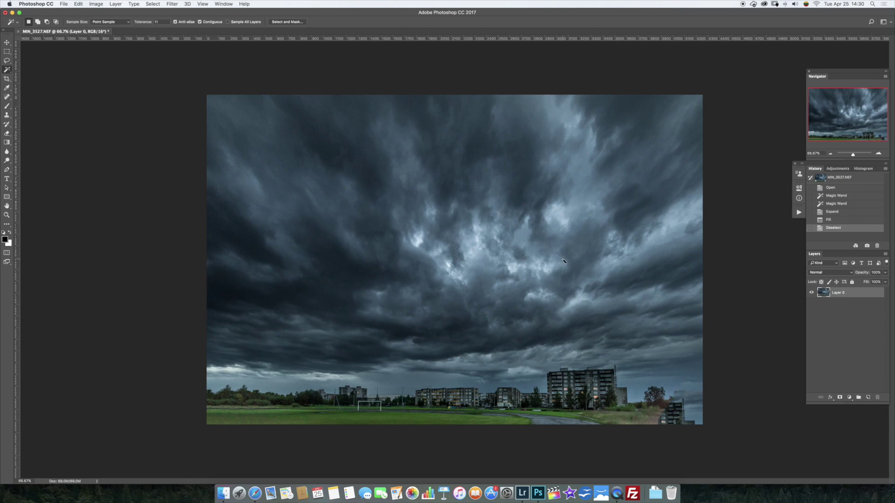
{"action": "key", "text": "c"}
Step: Crop the photo by pulling the right edge slightly inward and committing
{"action": "left_click_drag", "start_coordinate": [701, 259], "coordinate": [681, 261]}
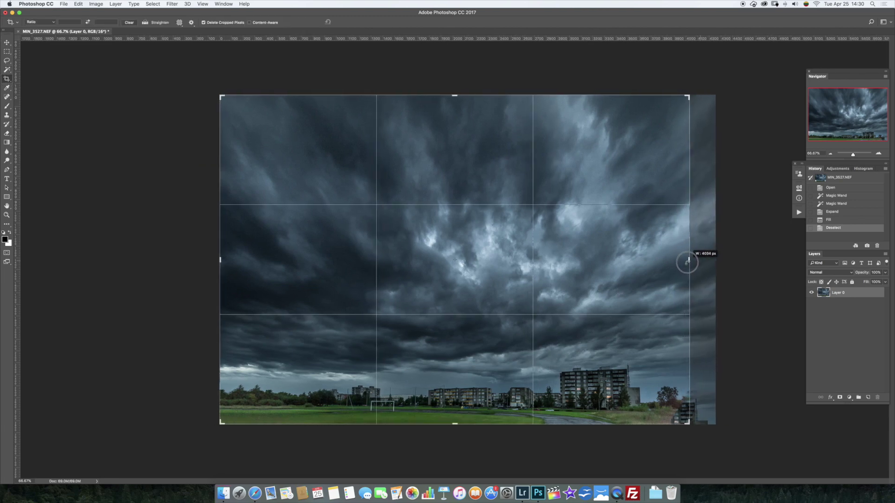
{"action": "left_click_drag", "start_coordinate": [681, 261], "coordinate": [687, 264]}
{"action": "key", "text": "Return"}
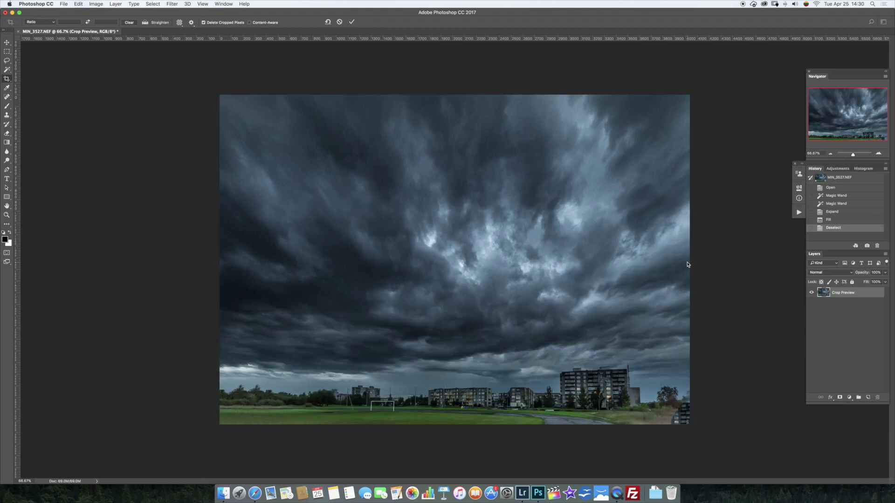
{"action": "left_click", "coordinate": [7, 114]}
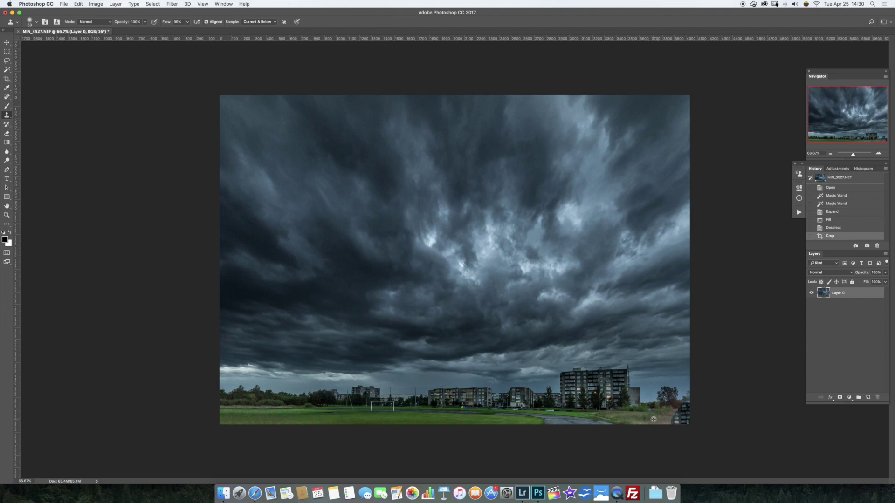
Step: Set Clone Stamp flow to 100% and clone grass over the bottom-right grey objects
{"action": "left_click", "coordinate": [683, 413], "text": "alt"}
{"action": "left_click_drag", "start_coordinate": [162, 22], "coordinate": [160, 22]}
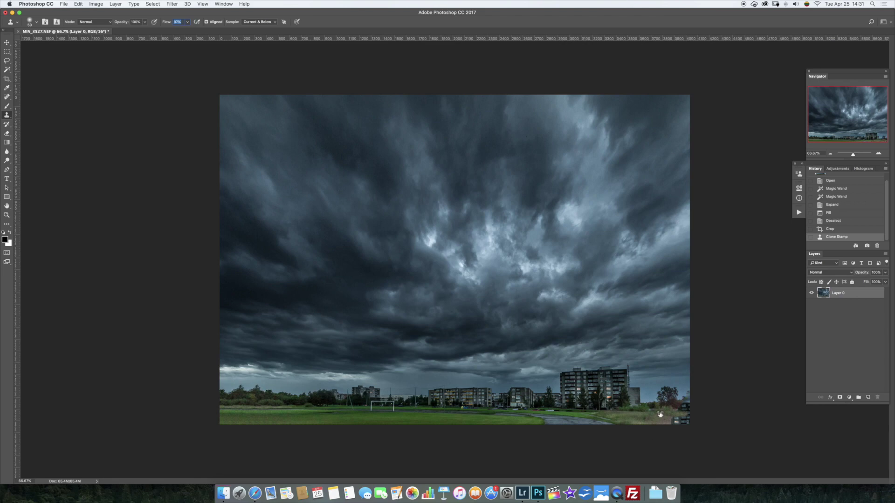
{"action": "key", "text": "Return"}
{"action": "left_click_drag", "start_coordinate": [167, 22], "coordinate": [183, 23]}
{"action": "left_click_drag", "start_coordinate": [685, 417], "coordinate": [685, 420]}
{"action": "left_click_drag", "start_coordinate": [685, 420], "coordinate": [676, 406]}
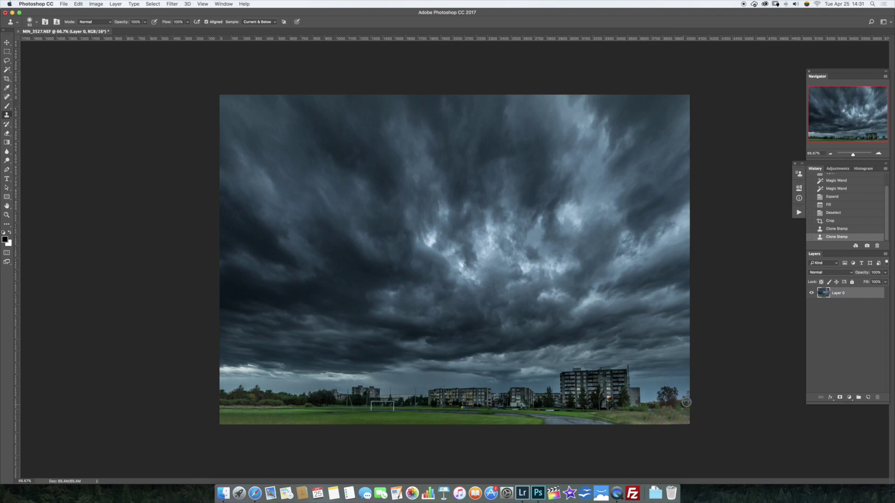
Step: Clone over the dark patches and spots beside the right-edge tree
{"action": "left_click_drag", "start_coordinate": [687, 396], "coordinate": [690, 401]}
{"action": "key", "text": "ctrl+z"}
{"action": "mouse_move", "coordinate": [688, 400]}
{"action": "left_mouse_down"}
{"action": "mouse_move", "coordinate": [687, 411]}
{"action": "mouse_move", "coordinate": [689, 394]}
{"action": "left_mouse_up"}
{"action": "left_click", "coordinate": [683, 407]}
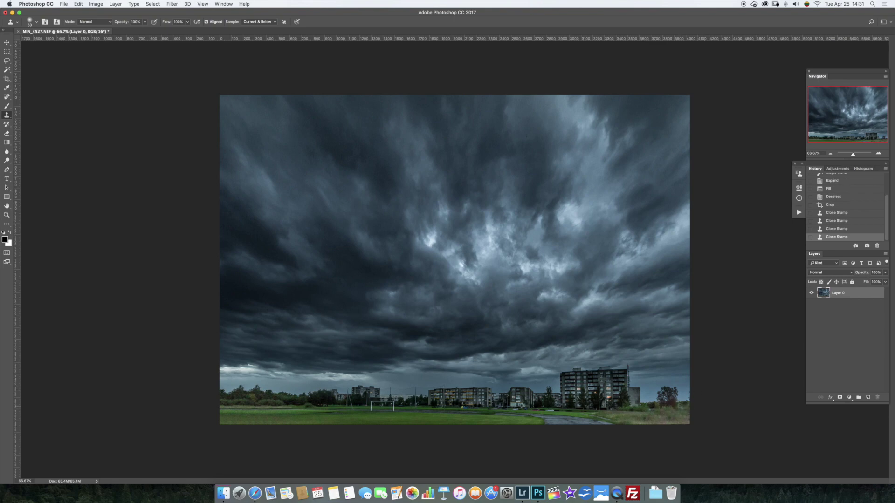
{"action": "left_click", "coordinate": [683, 406]}
{"action": "left_click", "coordinate": [171, 4]}
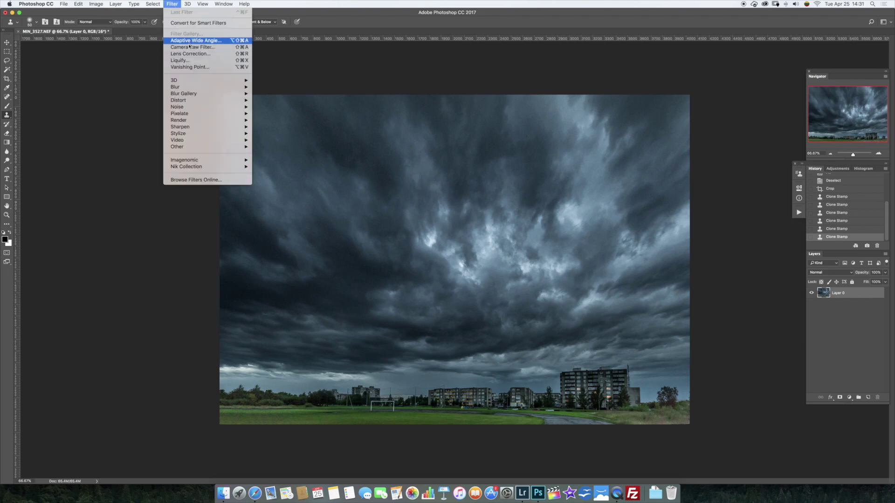
{"action": "left_click", "coordinate": [190, 55]}
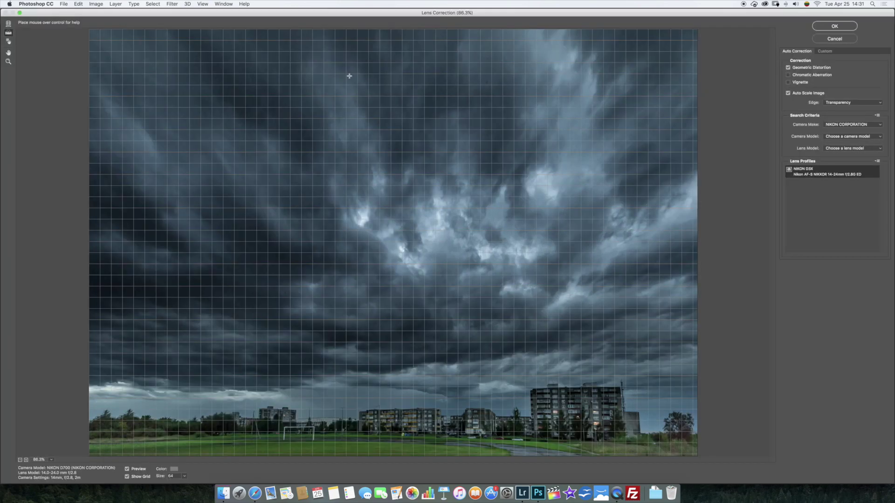
{"action": "key", "text": "Escape"}
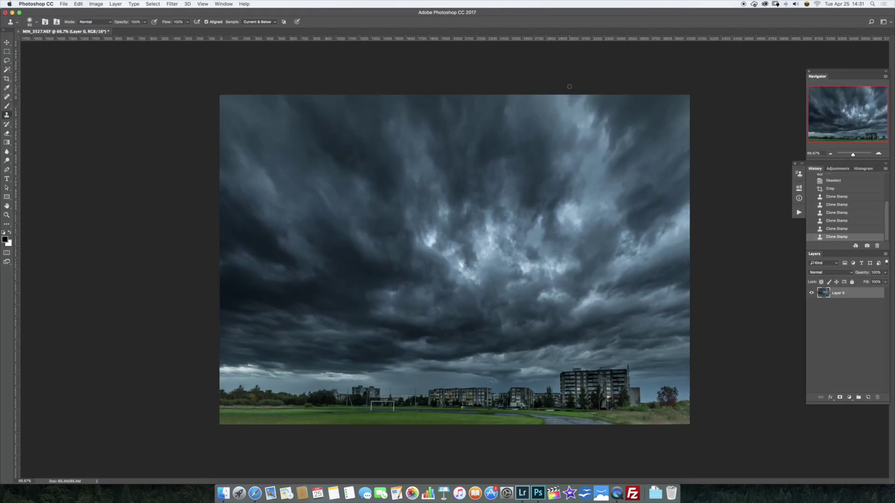
{"action": "left_click", "coordinate": [7, 52]}
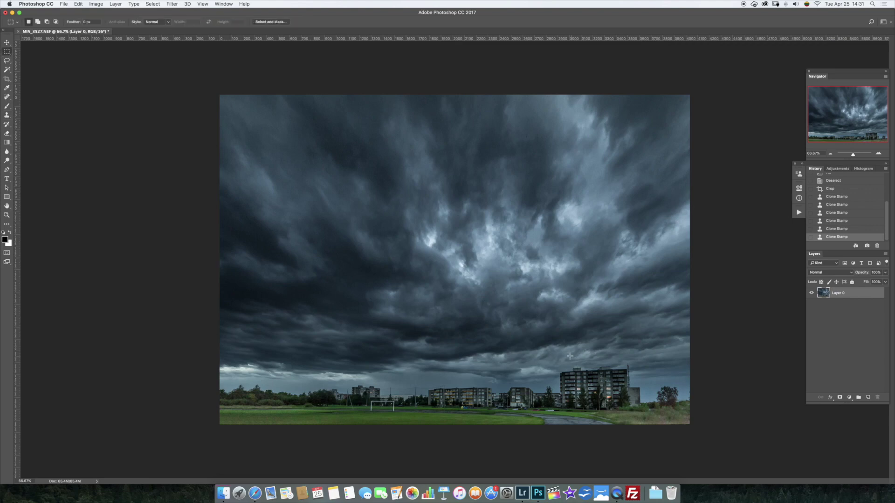
Step: Copy the image to a new layer and select the tall buildings for Free Transform
{"action": "left_click_drag", "start_coordinate": [552, 358], "coordinate": [641, 416]}
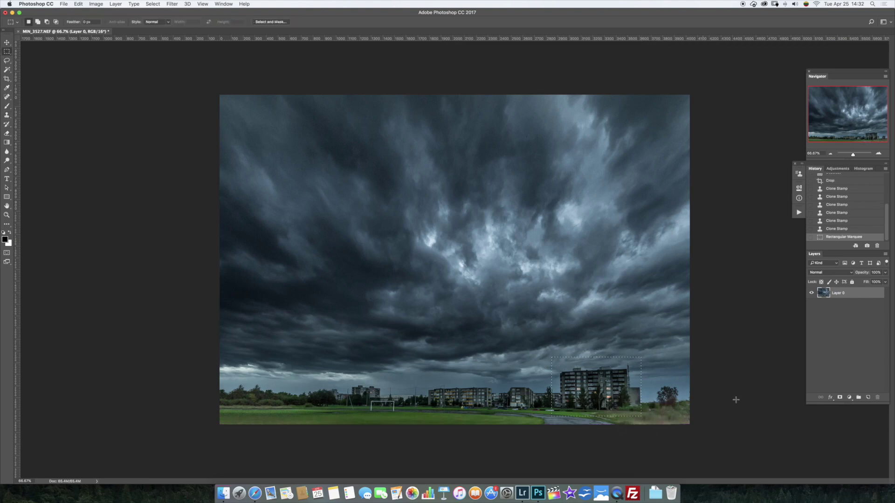
{"action": "key", "text": "super+d"}
{"action": "key", "text": "super+j"}
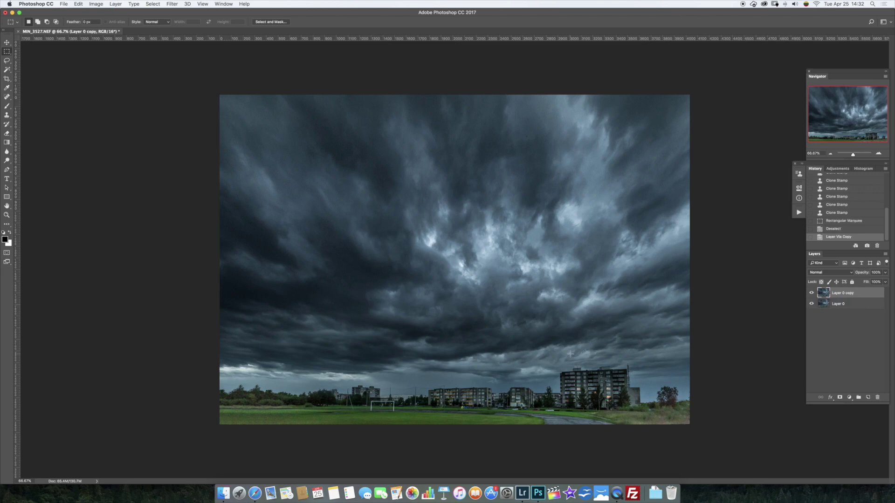
{"action": "mouse_move", "coordinate": [553, 362]}
{"action": "left_mouse_down"}
{"action": "mouse_move", "coordinate": [649, 424]}
{"action": "mouse_move", "coordinate": [619, 396]}
{"action": "left_mouse_up"}
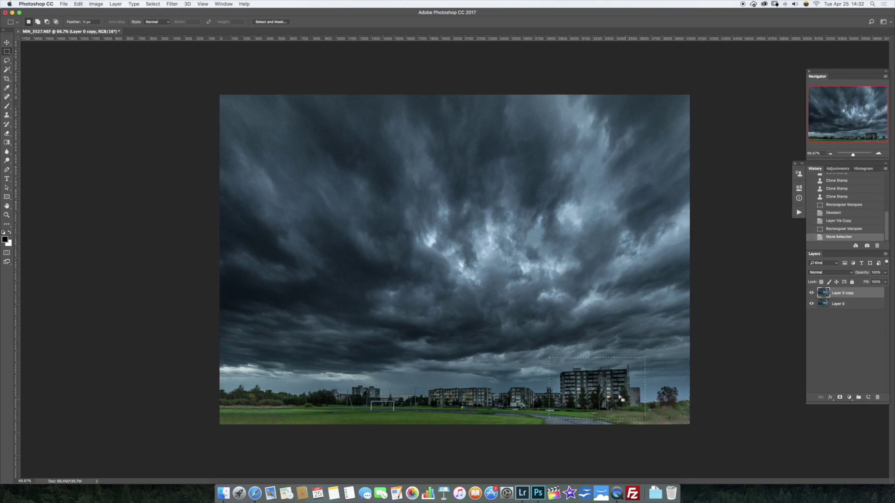
{"action": "right_click", "coordinate": [601, 376]}
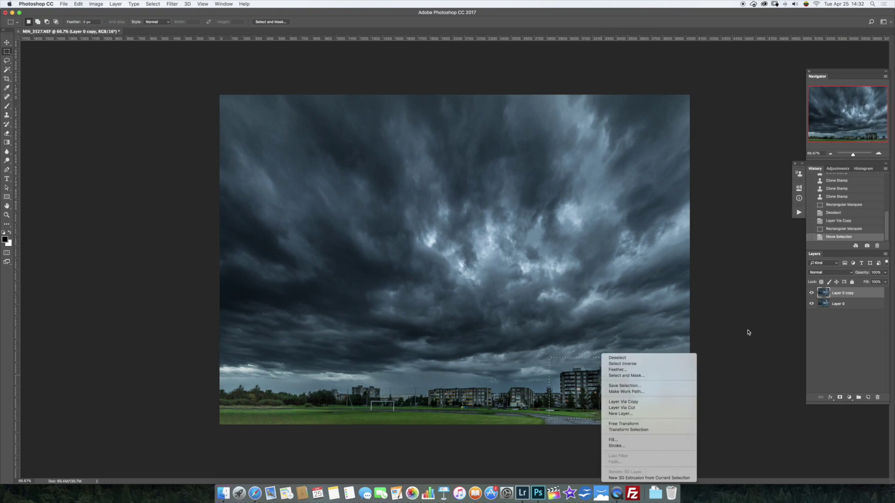
{"action": "left_click", "coordinate": [624, 423]}
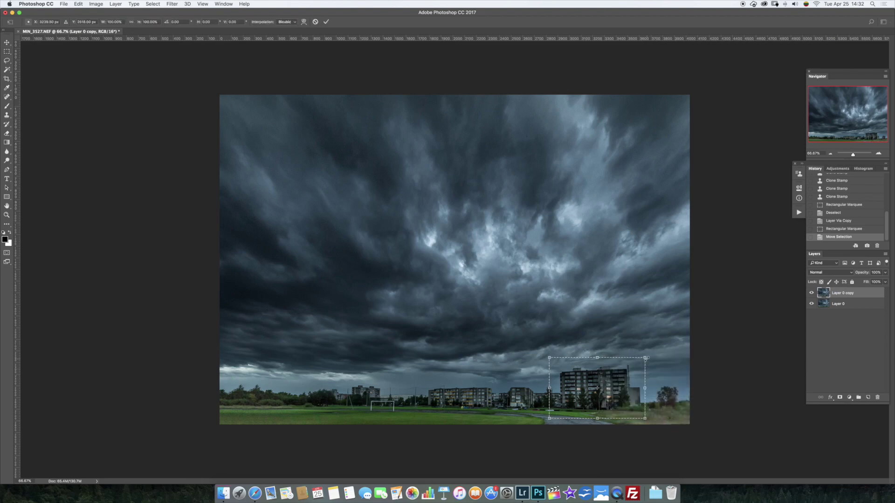
Step: Stretch the building copy, then switch to Warp and bend its top edge down
{"action": "left_click_drag", "start_coordinate": [645, 358], "coordinate": [597, 337]}
{"action": "left_click_drag", "start_coordinate": [597, 337], "coordinate": [645, 357]}
{"action": "right_click", "coordinate": [603, 370]}
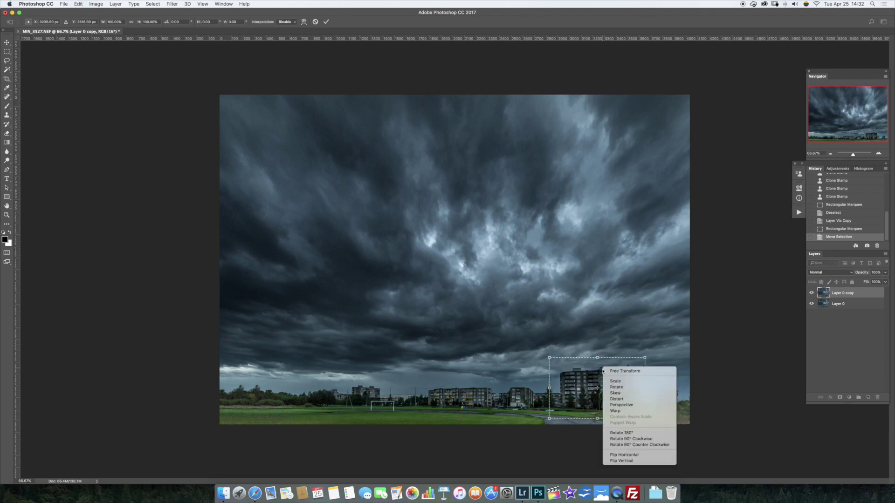
{"action": "left_click", "coordinate": [615, 411]}
{"action": "left_click", "coordinate": [645, 358]}
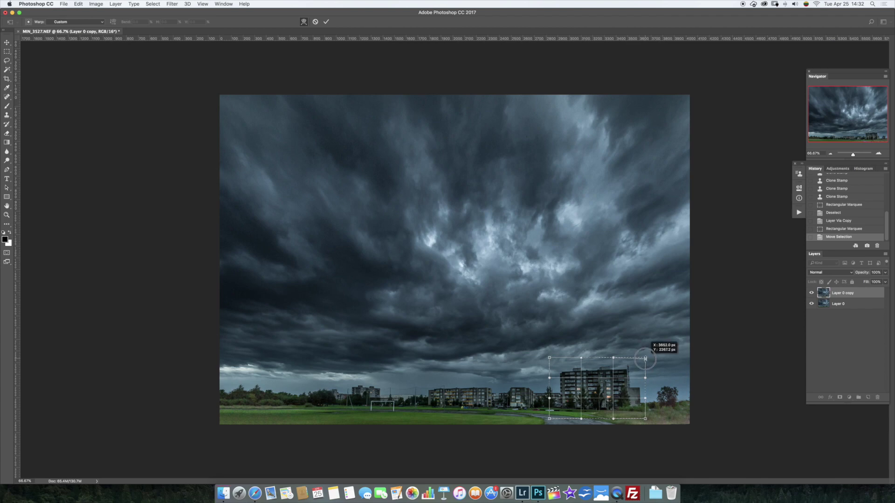
{"action": "left_click_drag", "start_coordinate": [645, 359], "coordinate": [645, 361]}
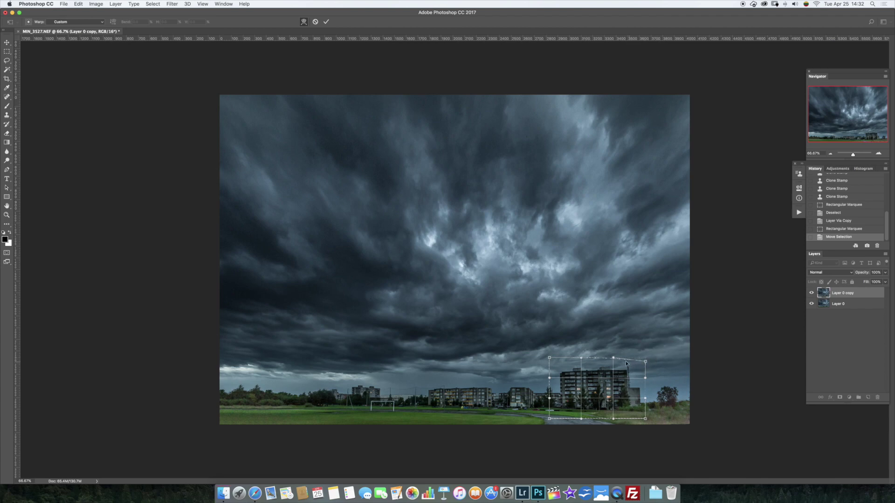
{"action": "left_click", "coordinate": [609, 380]}
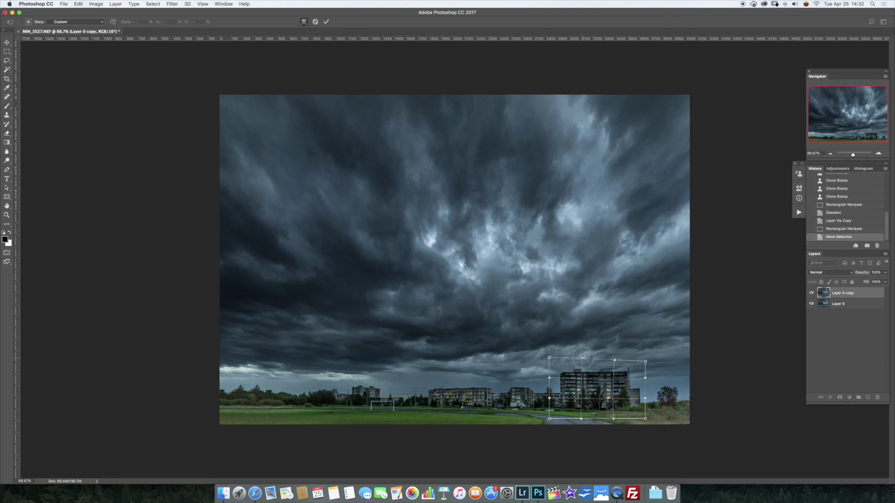
Step: Refine the warp's top-right corner and top edge, commit it, and deselect
{"action": "left_click", "coordinate": [645, 363]}
{"action": "left_click_drag", "start_coordinate": [645, 363], "coordinate": [647, 362]}
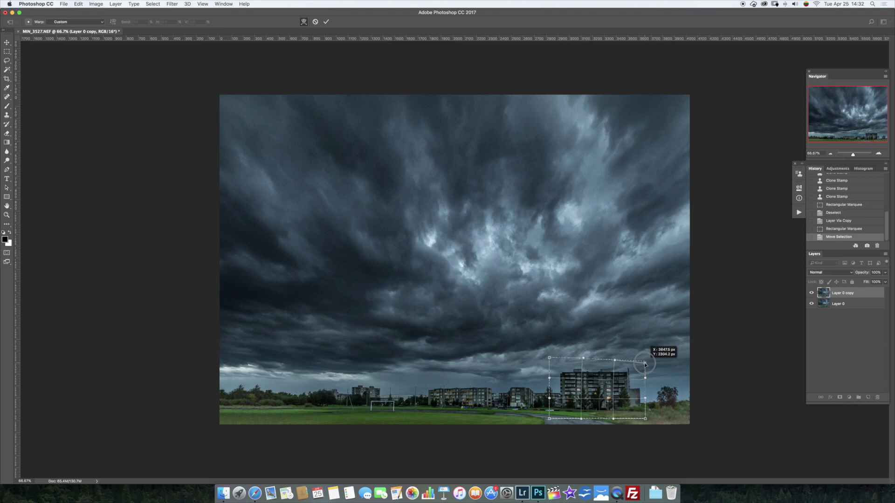
{"action": "left_click_drag", "start_coordinate": [646, 362], "coordinate": [646, 361]}
{"action": "left_click", "coordinate": [614, 360]}
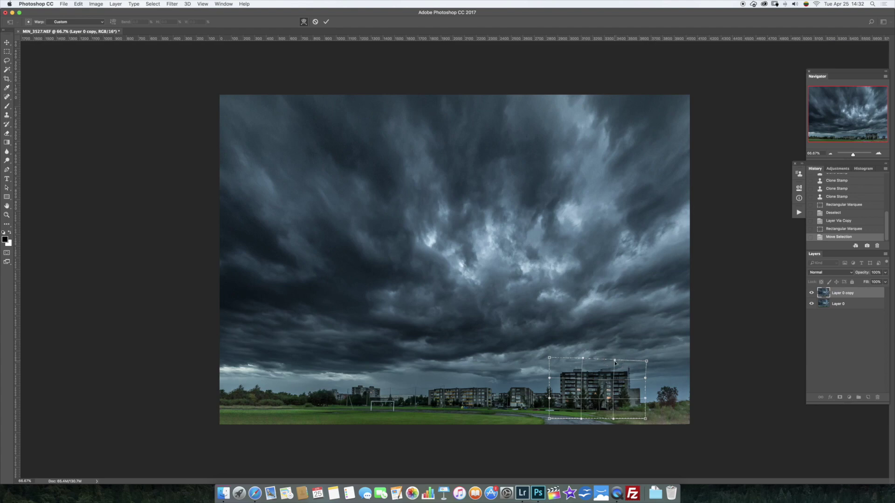
{"action": "left_click", "coordinate": [615, 360]}
{"action": "key", "text": "Return"}
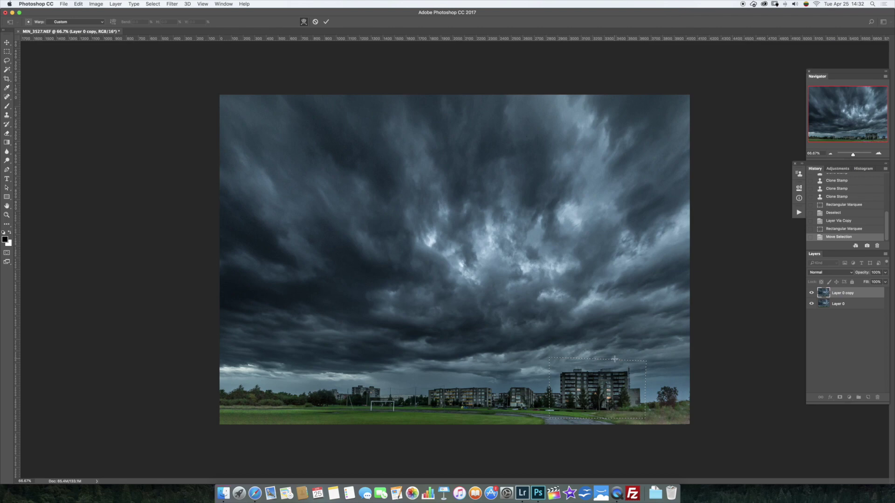
{"action": "key", "text": "super+d"}
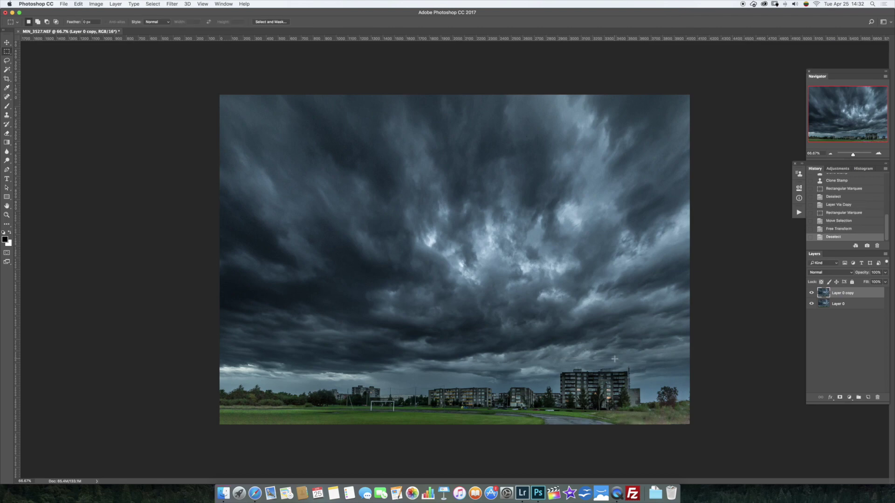
Step: Erase the patch edge beside the right-hand building with a soft 0% hardness eraser
{"action": "left_click", "coordinate": [810, 293]}
{"action": "left_click", "coordinate": [7, 134]}
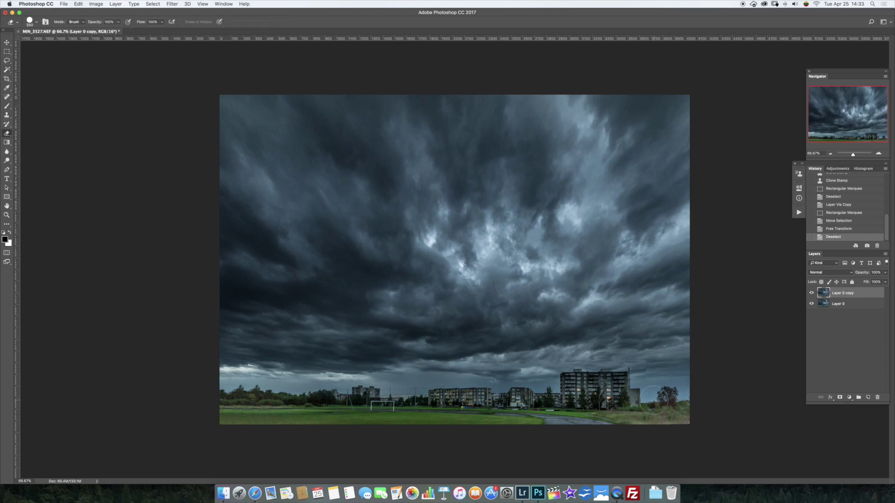
{"action": "key", "text": "bracketleft"}
{"action": "key", "text": "bracketleft"}
{"action": "key", "text": "bracketleft"}
{"action": "left_click", "coordinate": [648, 389]}
{"action": "key", "text": "ctrl+z"}
{"action": "left_click", "coordinate": [33, 22]}
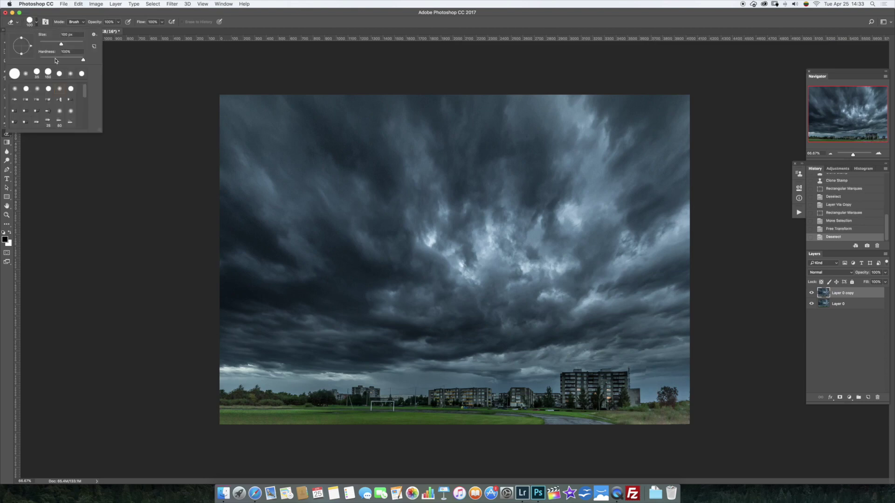
{"action": "left_click", "coordinate": [70, 74]}
{"action": "left_click", "coordinate": [646, 363]}
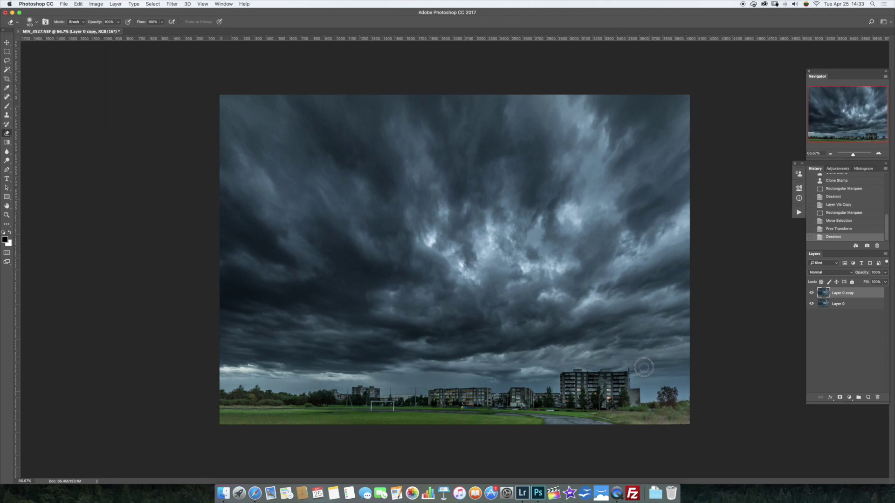
{"action": "left_click_drag", "start_coordinate": [645, 371], "coordinate": [655, 383]}
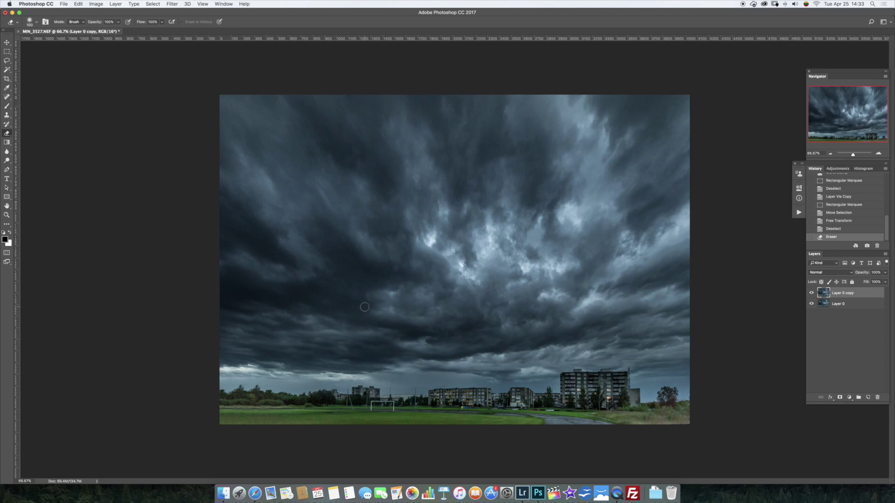
Step: Merge the copy down into Layer 0 and duplicate the merged layer
{"action": "key", "text": "super+e"}
{"action": "key", "text": "super+j"}
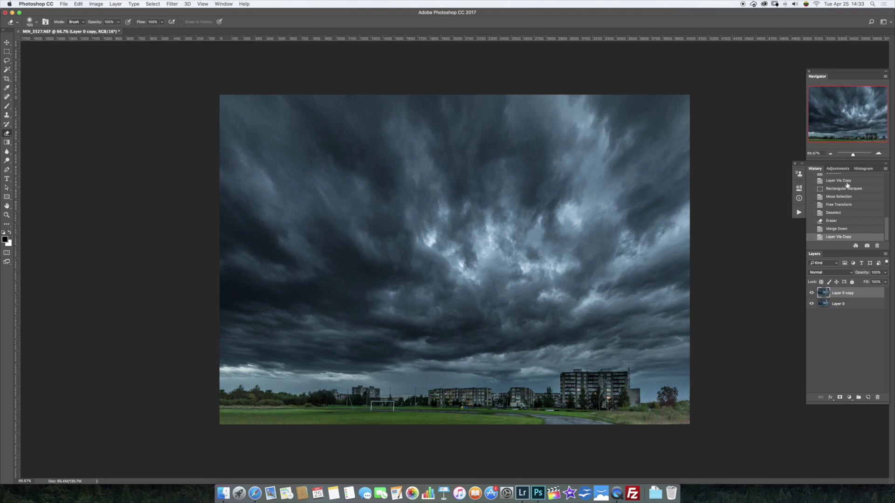
{"action": "left_click_drag", "start_coordinate": [854, 158], "coordinate": [857, 158]}
{"action": "left_click_drag", "start_coordinate": [852, 128], "coordinate": [857, 142]}
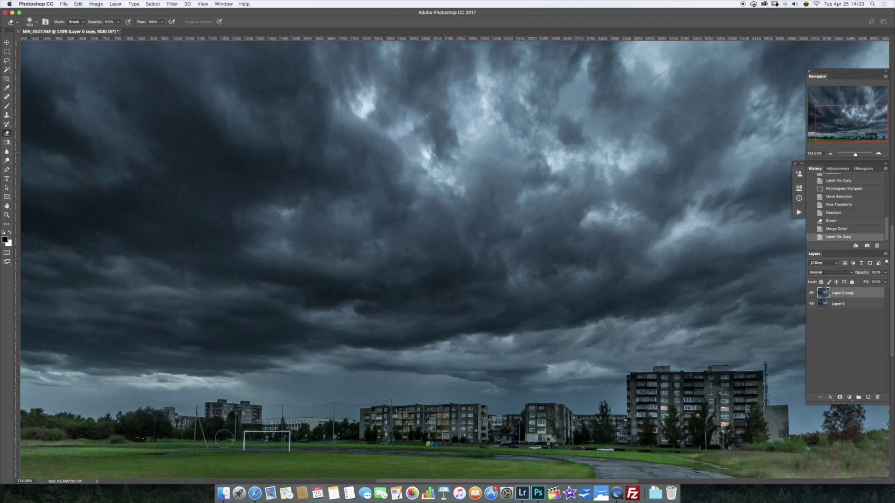
Step: Set up the Content-Aware Spot Healing Brush at 45 px
{"action": "key", "text": "bracketleft"}
{"action": "key", "text": "bracketleft"}
{"action": "left_click_drag", "start_coordinate": [6, 96], "coordinate": [24, 102]}
{"action": "left_click", "coordinate": [23, 102]}
{"action": "left_click", "coordinate": [227, 446]}
{"action": "key", "text": "ctrl+z"}
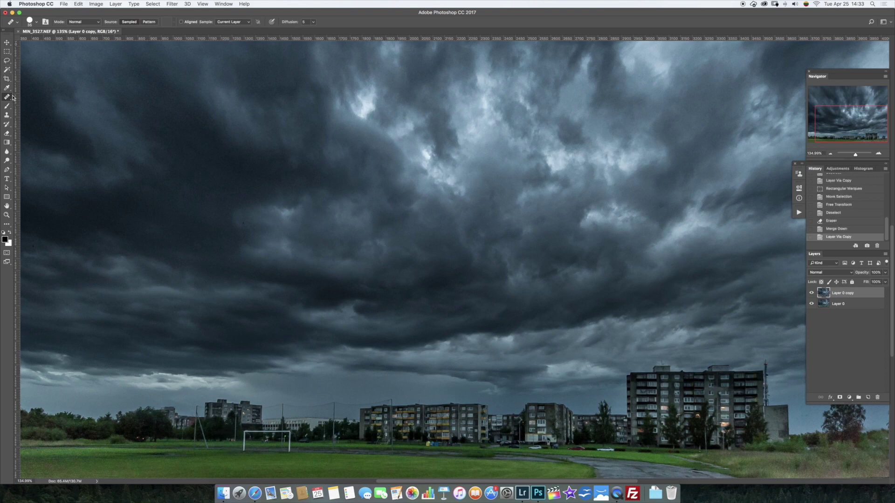
{"action": "right_click", "coordinate": [13, 98]}
{"action": "left_click", "coordinate": [33, 98]}
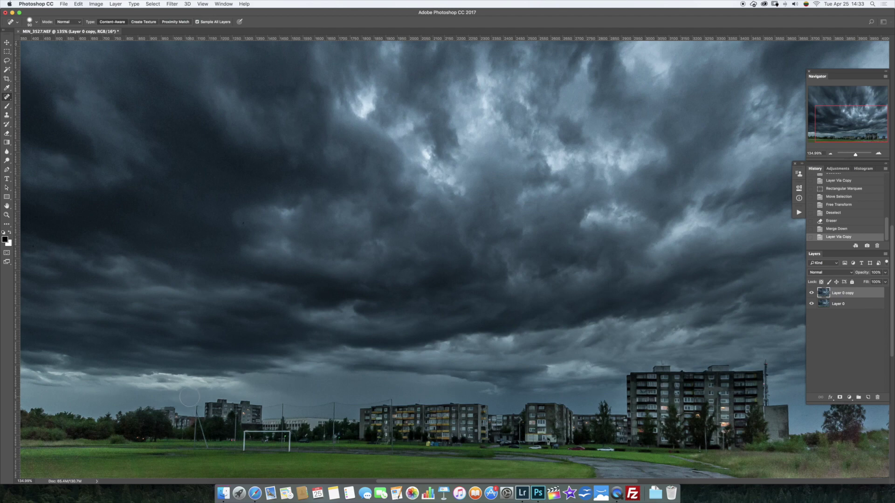
{"action": "key", "text": "bracketleft"}
{"action": "key", "text": "bracketleft"}
{"action": "key", "text": "bracketleft"}
Step: Heal spots near the goalpost and on the road, then step back in History
{"action": "left_click", "coordinate": [230, 438]}
{"action": "left_click", "coordinate": [232, 441]}
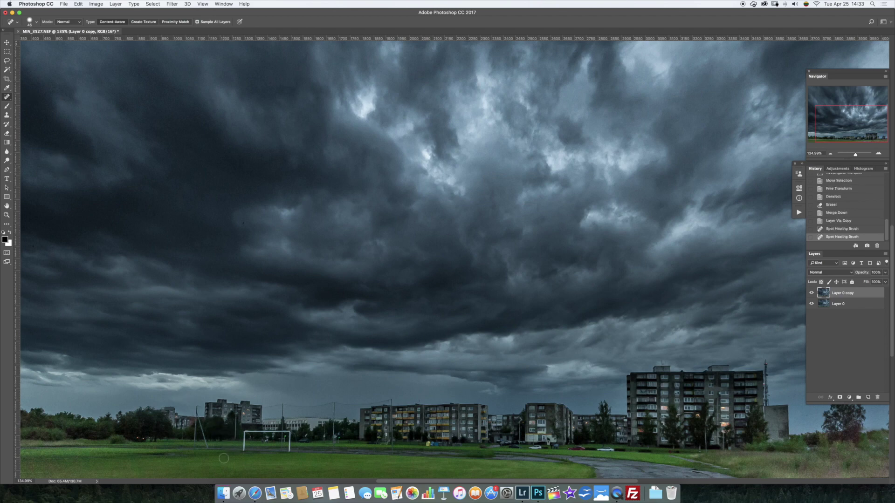
{"action": "left_click_drag", "start_coordinate": [597, 451], "coordinate": [612, 455]}
{"action": "left_click", "coordinate": [607, 451]}
{"action": "left_click", "coordinate": [602, 450]}
{"action": "left_click", "coordinate": [602, 449]}
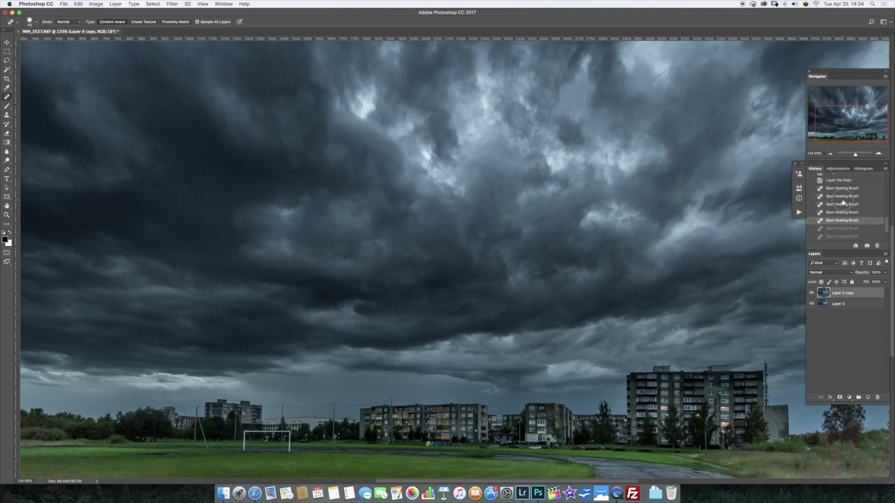
{"action": "left_click", "coordinate": [841, 196]}
{"action": "left_click", "coordinate": [841, 205]}
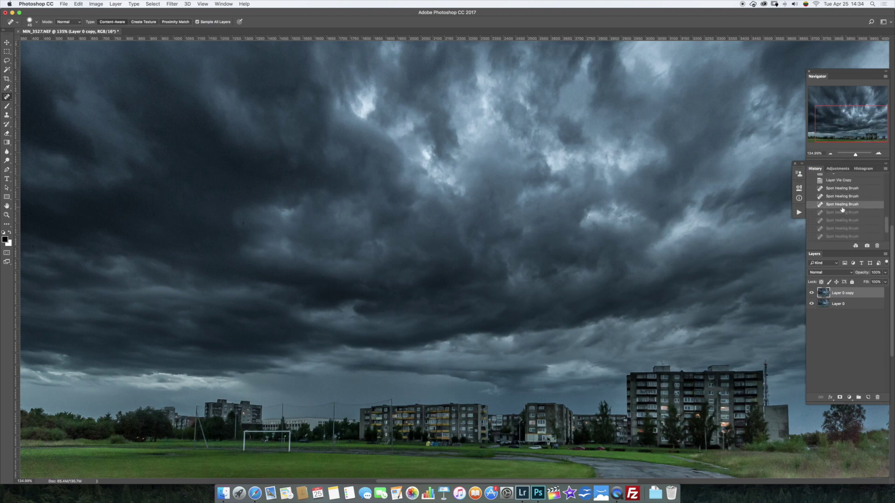
Step: Clone grass over a spot near the road with the Clone Stamp tool
{"action": "left_click", "coordinate": [7, 115]}
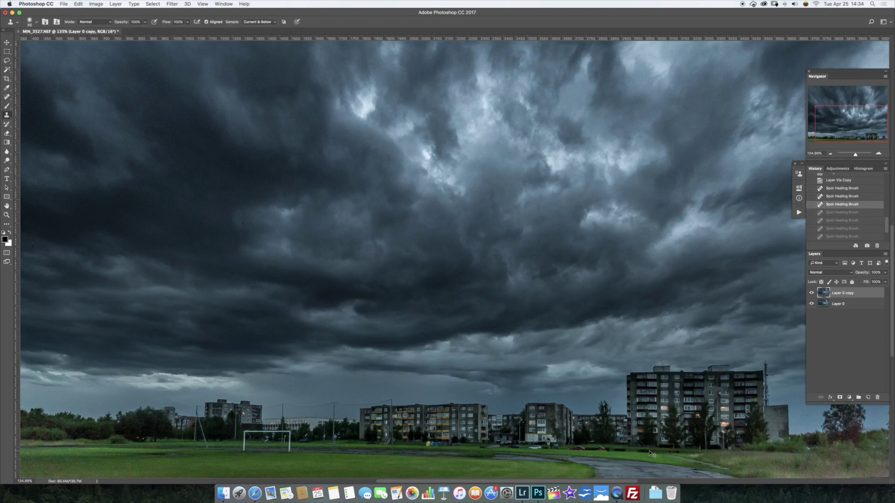
{"action": "mouse_move", "coordinate": [605, 449]}
{"action": "left_mouse_down"}
{"action": "mouse_move", "coordinate": [584, 448]}
{"action": "mouse_move", "coordinate": [595, 450]}
{"action": "left_mouse_up"}
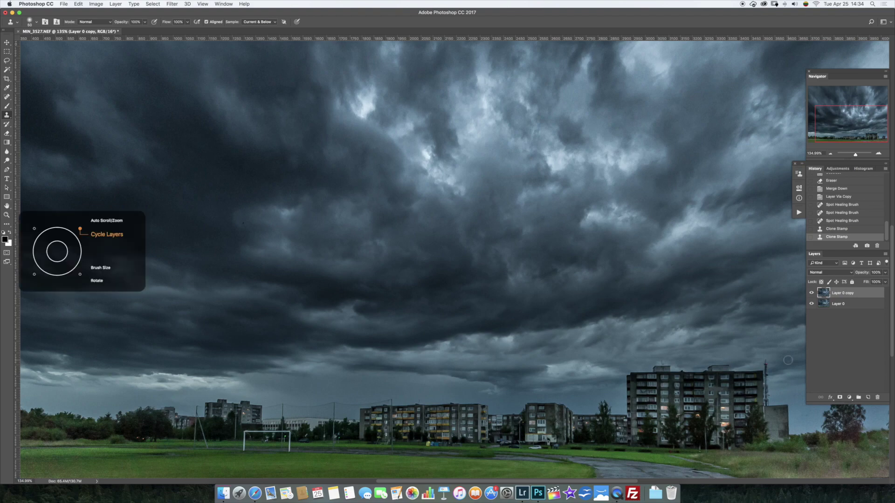
{"action": "scroll", "coordinate": [787, 360], "scroll_direction": "down", "scroll_amount": 3}
{"action": "scroll", "coordinate": [618, 333], "scroll_direction": "down", "scroll_amount": 2}
{"action": "scroll", "coordinate": [617, 332], "scroll_direction": "down", "scroll_amount": 2}
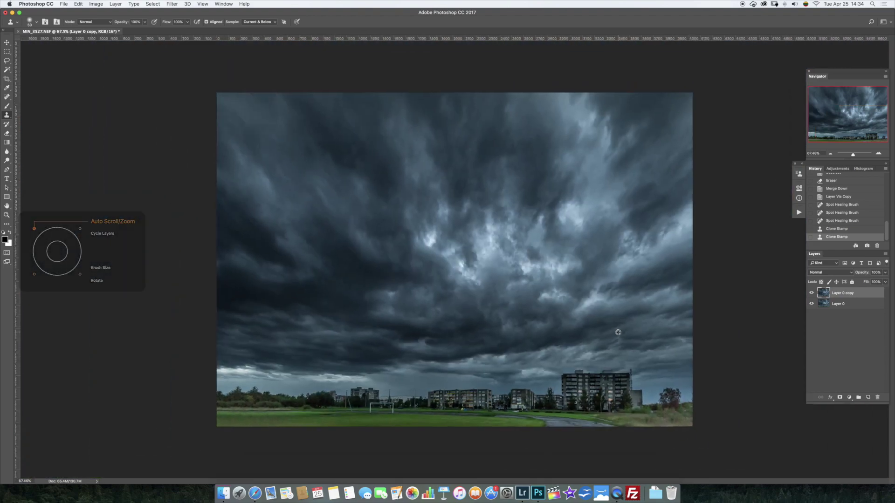
{"action": "scroll", "coordinate": [617, 332], "scroll_direction": "down", "scroll_amount": 2}
{"action": "scroll", "coordinate": [618, 332], "scroll_direction": "down", "scroll_amount": 1}
{"action": "scroll", "coordinate": [618, 332], "scroll_direction": "up", "scroll_amount": 1}
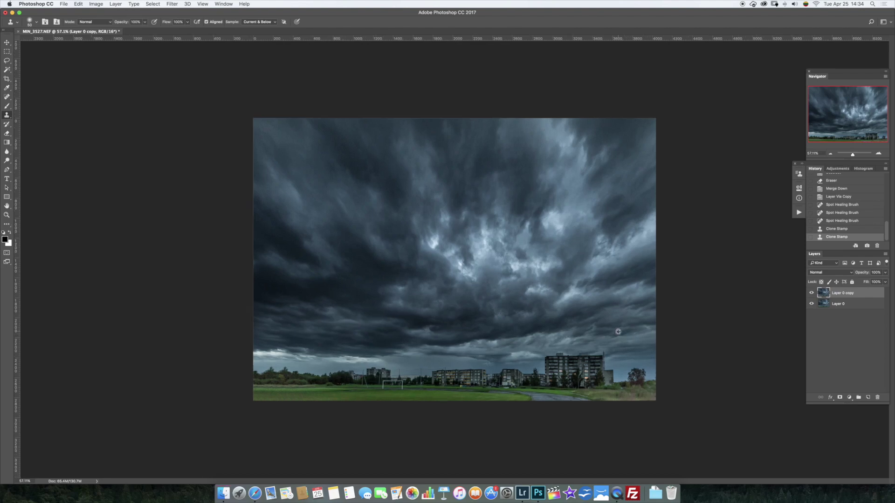
{"action": "scroll", "coordinate": [482, 344], "scroll_direction": "up", "scroll_amount": 2}
{"action": "scroll", "coordinate": [483, 344], "scroll_direction": "up", "scroll_amount": 9}
{"action": "scroll", "coordinate": [483, 344], "scroll_direction": "up", "scroll_amount": 4}
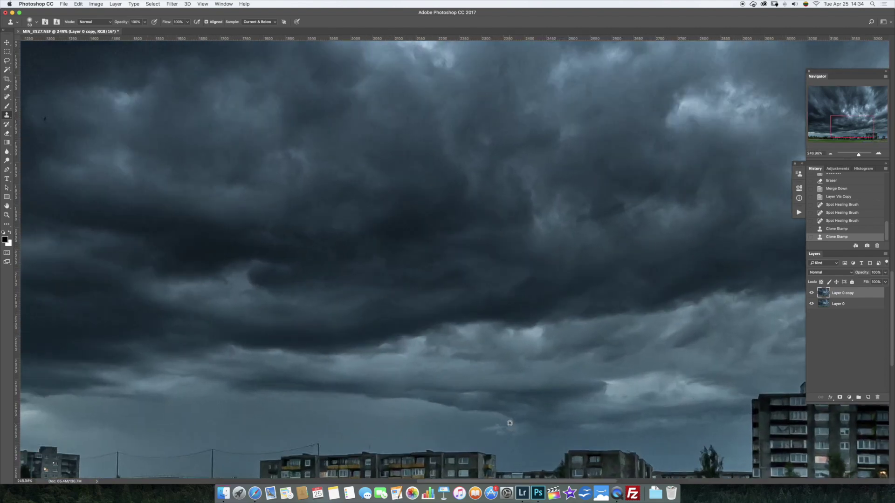
{"action": "left_click_drag", "start_coordinate": [847, 134], "coordinate": [845, 138]}
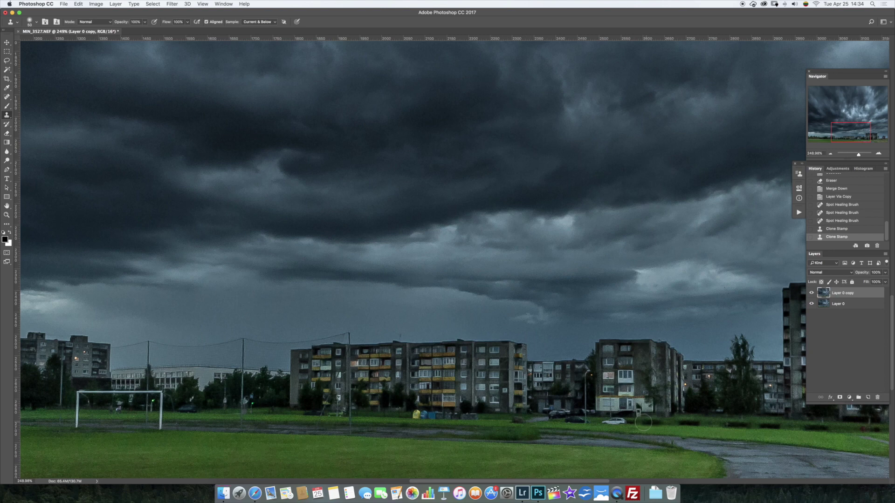
Step: Cover the white car and the blue bins with cloned grass
{"action": "left_click_drag", "start_coordinate": [628, 424], "coordinate": [608, 425]}
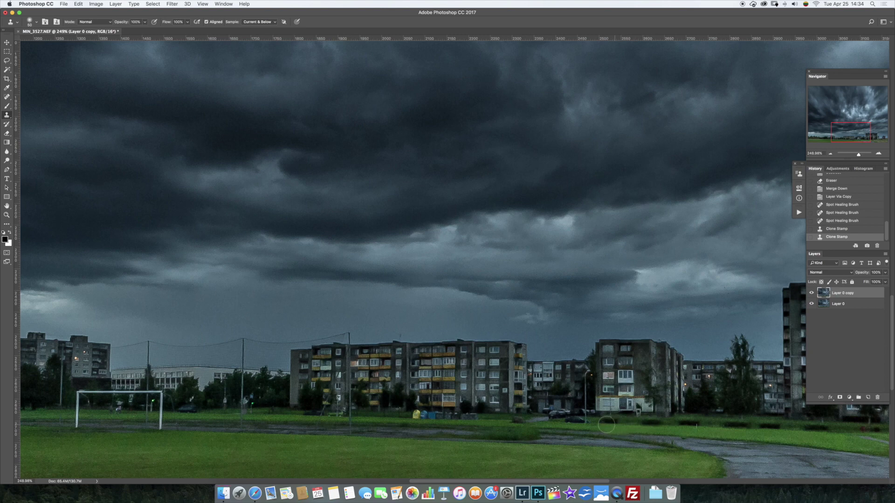
{"action": "left_click_drag", "start_coordinate": [608, 425], "coordinate": [606, 424]}
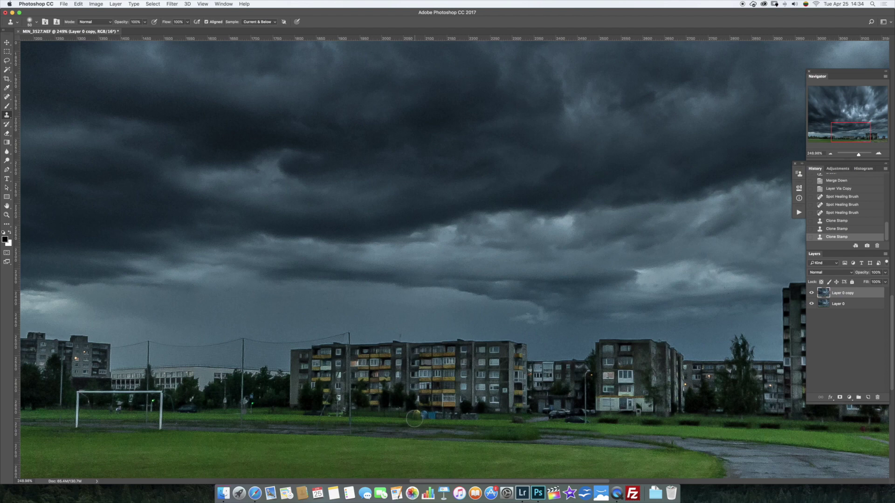
{"action": "mouse_move", "coordinate": [414, 416]}
{"action": "left_mouse_down"}
{"action": "mouse_move", "coordinate": [475, 420]}
{"action": "mouse_move", "coordinate": [450, 419]}
{"action": "left_mouse_up"}
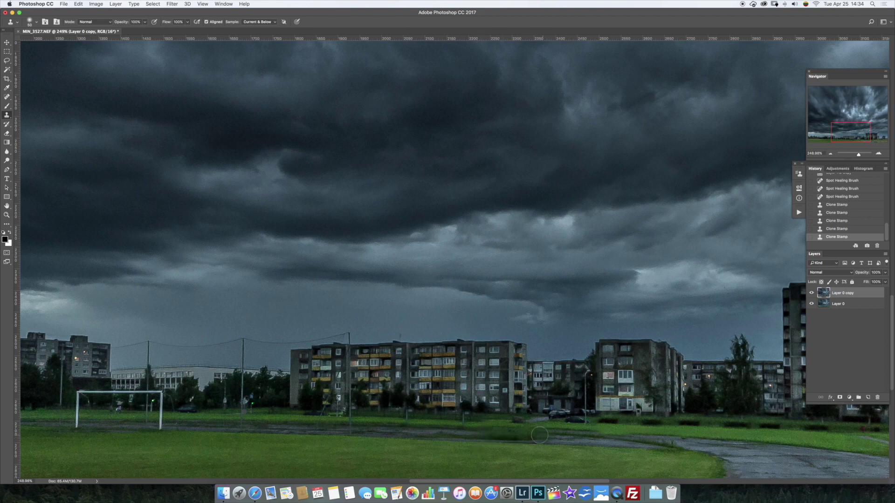
{"action": "left_click", "coordinate": [498, 420], "text": "alt"}
{"action": "scroll", "coordinate": [520, 421], "scroll_direction": "down", "scroll_amount": 2}
{"action": "scroll", "coordinate": [521, 416], "scroll_direction": "down", "scroll_amount": 2}
{"action": "scroll", "coordinate": [523, 410], "scroll_direction": "down", "scroll_amount": 1}
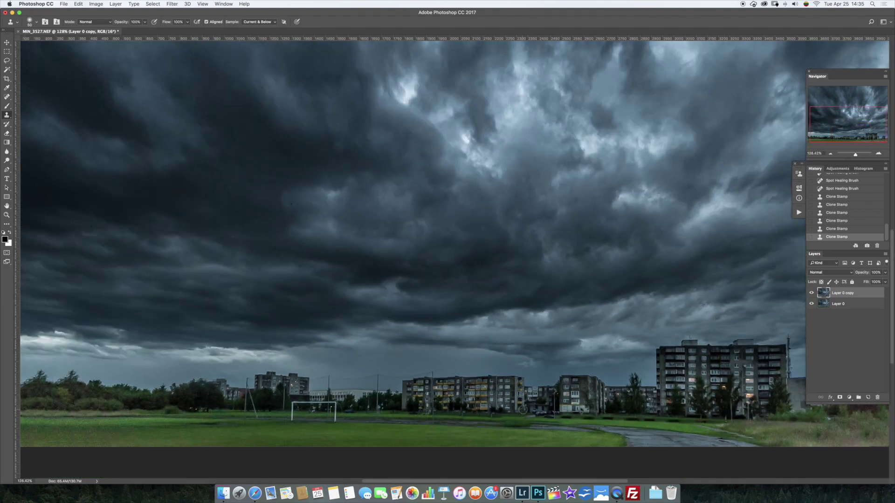
{"action": "scroll", "coordinate": [523, 410], "scroll_direction": "down", "scroll_amount": 2}
{"action": "scroll", "coordinate": [522, 410], "scroll_direction": "down", "scroll_amount": 1}
{"action": "scroll", "coordinate": [522, 410], "scroll_direction": "up", "scroll_amount": 1}
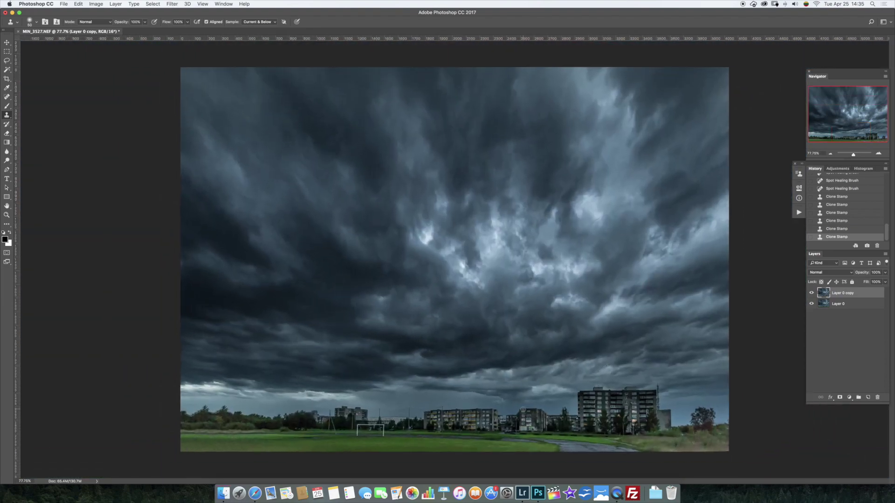
{"action": "scroll", "coordinate": [523, 409], "scroll_direction": "up", "scroll_amount": 1}
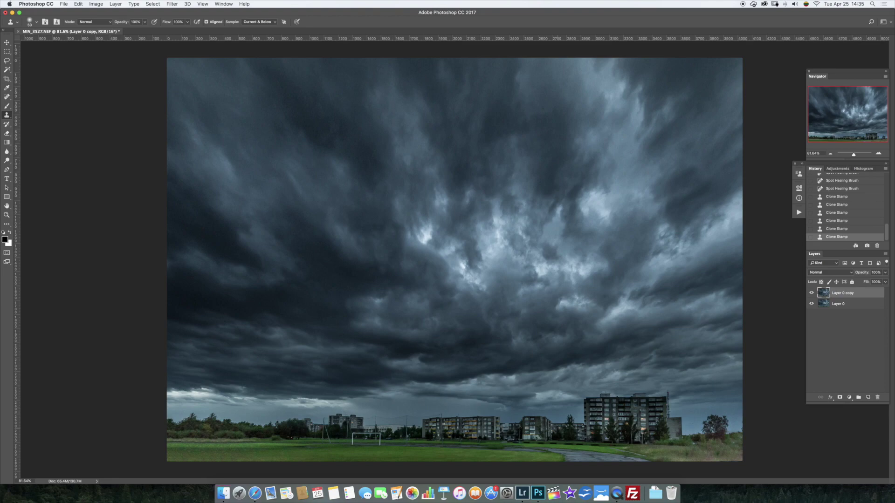
{"action": "scroll", "coordinate": [279, 442], "scroll_direction": "up", "scroll_amount": 2}
{"action": "scroll", "coordinate": [279, 443], "scroll_direction": "up", "scroll_amount": 2}
{"action": "scroll", "coordinate": [279, 447], "scroll_direction": "up", "scroll_amount": 1}
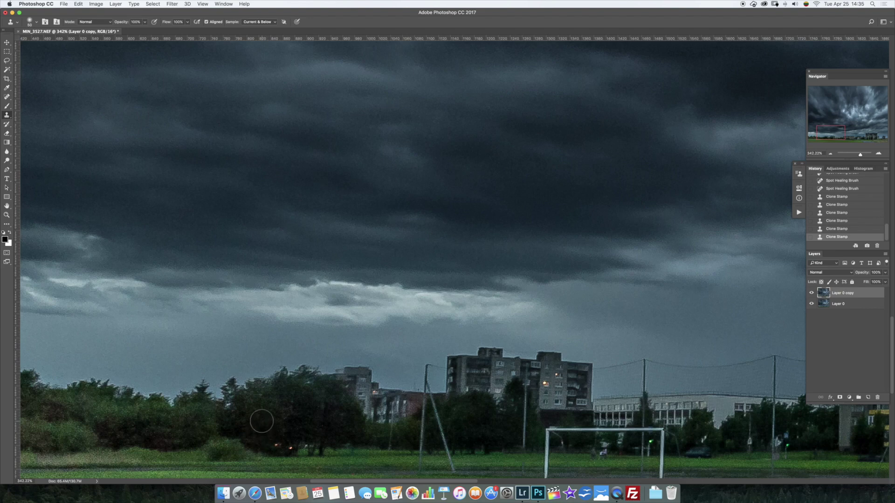
{"action": "scroll", "coordinate": [261, 422], "scroll_direction": "up", "scroll_amount": 1}
{"action": "key", "text": "bracketleft"}
{"action": "key", "text": "bracketleft"}
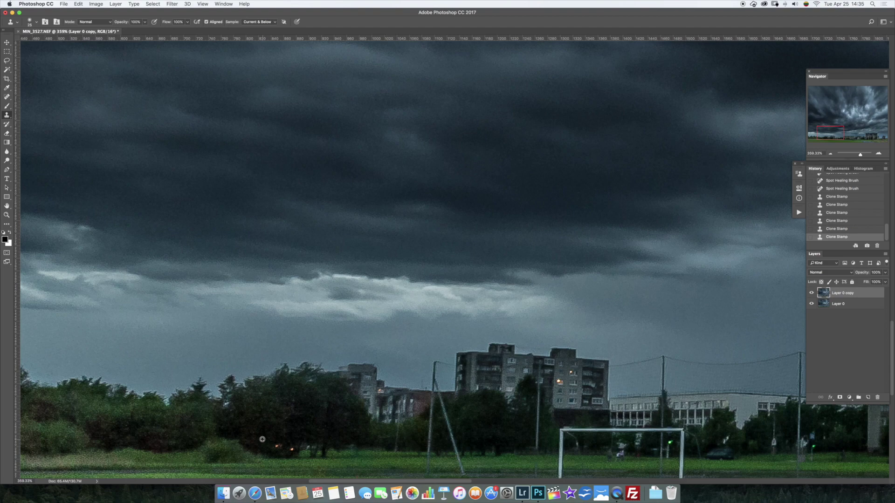
{"action": "left_click_drag", "start_coordinate": [279, 446], "coordinate": [305, 446]}
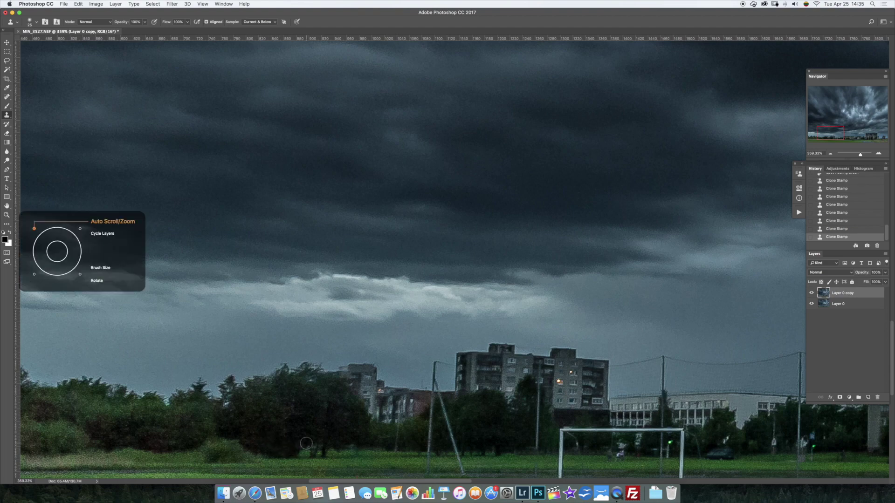
{"action": "scroll", "coordinate": [306, 442], "scroll_direction": "down", "scroll_amount": 2}
{"action": "scroll", "coordinate": [306, 443], "scroll_direction": "down", "scroll_amount": 3}
{"action": "scroll", "coordinate": [306, 442], "scroll_direction": "down", "scroll_amount": 2}
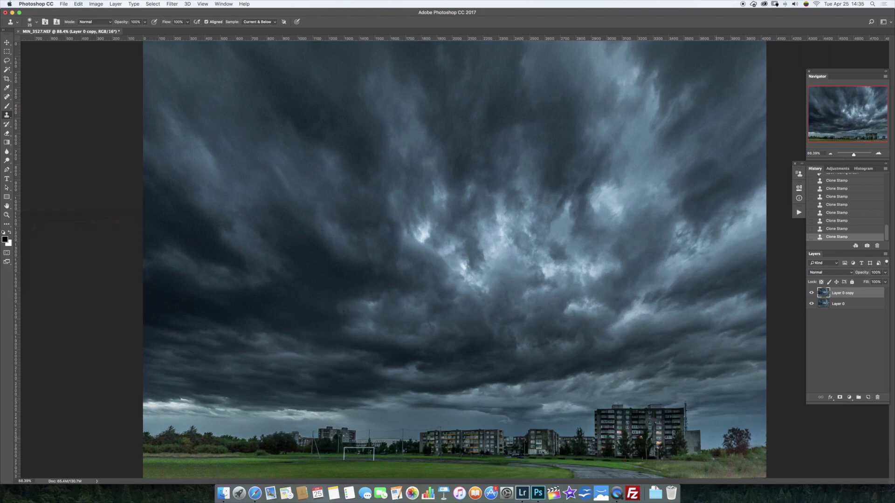
{"action": "scroll", "coordinate": [716, 460], "scroll_direction": "up", "scroll_amount": 3}
{"action": "scroll", "coordinate": [717, 458], "scroll_direction": "up", "scroll_amount": 3}
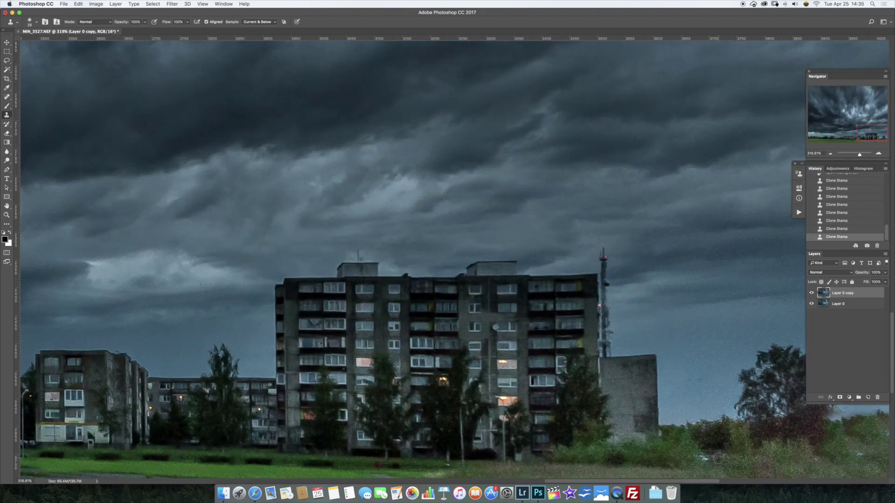
{"action": "left_click", "coordinate": [704, 458]}
{"action": "scroll", "coordinate": [706, 450], "scroll_direction": "down", "scroll_amount": 3}
{"action": "scroll", "coordinate": [707, 445], "scroll_direction": "down", "scroll_amount": 2}
{"action": "scroll", "coordinate": [707, 440], "scroll_direction": "down", "scroll_amount": 1}
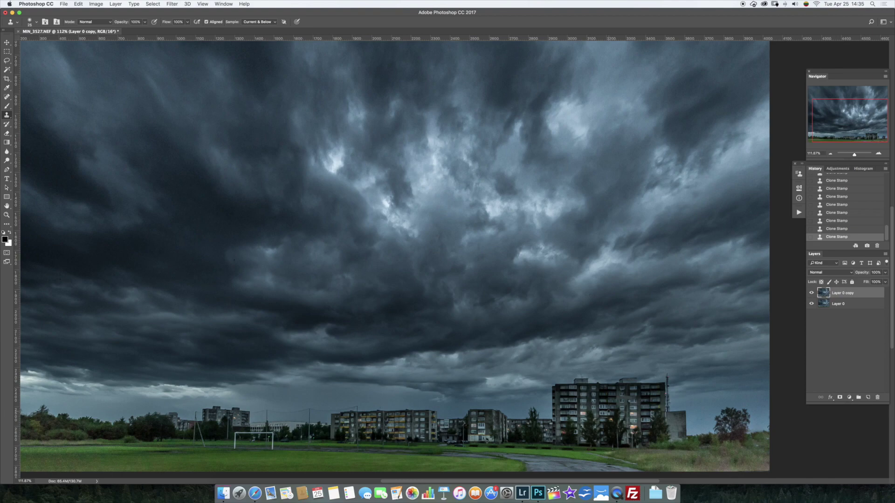
{"action": "scroll", "coordinate": [609, 411], "scroll_direction": "down", "scroll_amount": 2}
{"action": "scroll", "coordinate": [522, 320], "scroll_direction": "down", "scroll_amount": 1}
{"action": "scroll", "coordinate": [522, 320], "scroll_direction": "up", "scroll_amount": 1}
{"action": "scroll", "coordinate": [522, 320], "scroll_direction": "up", "scroll_amount": 2}
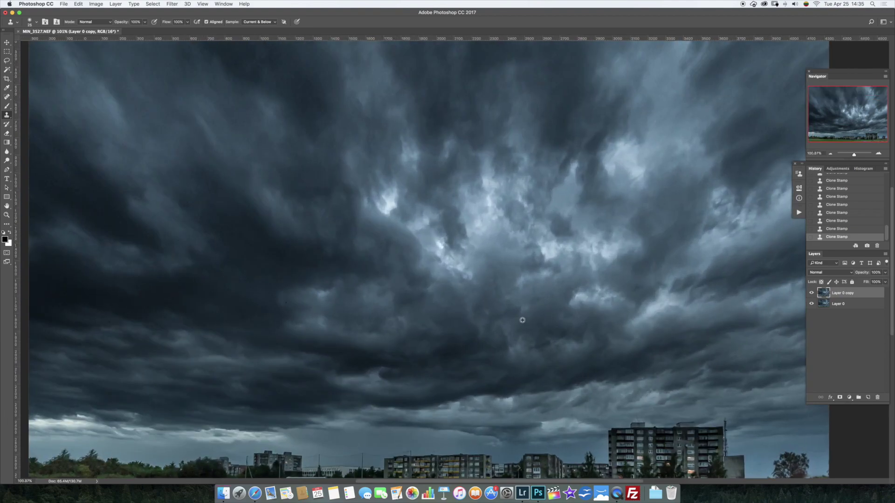
{"action": "scroll", "coordinate": [521, 321], "scroll_direction": "down", "scroll_amount": 1}
{"action": "scroll", "coordinate": [521, 320], "scroll_direction": "down", "scroll_amount": 1}
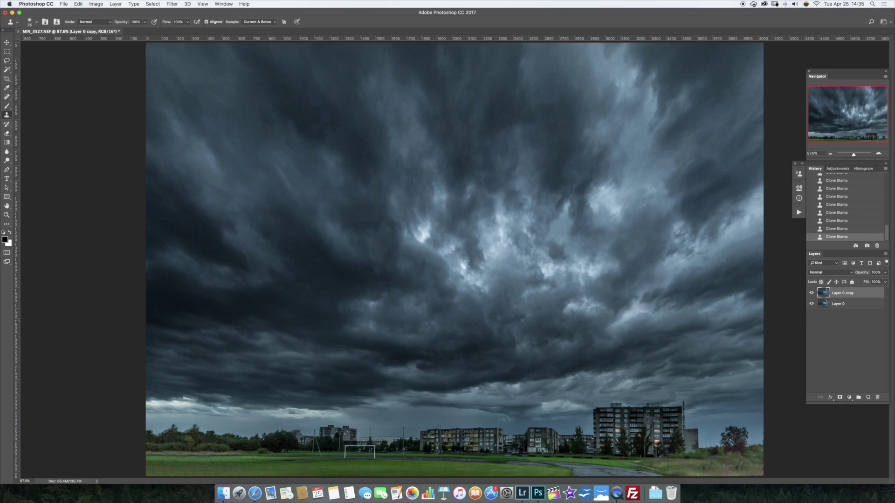
{"action": "scroll", "coordinate": [522, 320], "scroll_direction": "down", "scroll_amount": 3}
{"action": "scroll", "coordinate": [522, 320], "scroll_direction": "down", "scroll_amount": 1}
{"action": "scroll", "coordinate": [522, 320], "scroll_direction": "down", "scroll_amount": 3}
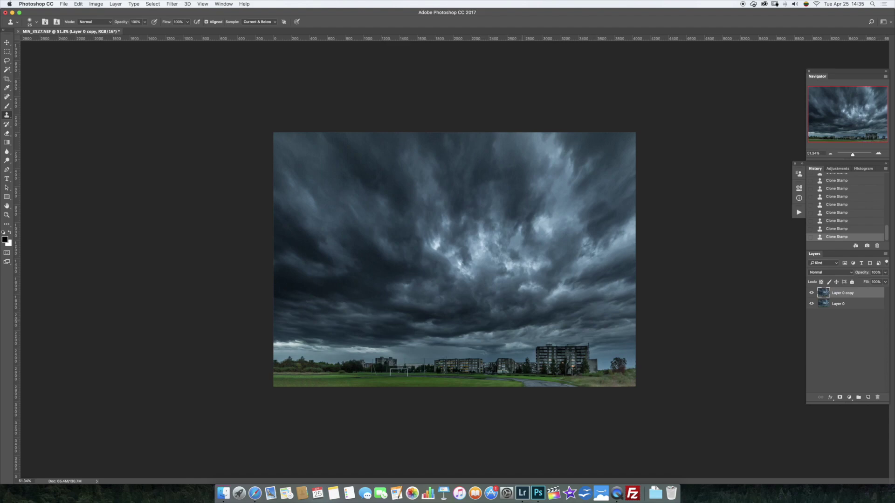
{"action": "scroll", "coordinate": [522, 320], "scroll_direction": "down", "scroll_amount": 3}
{"action": "scroll", "coordinate": [522, 320], "scroll_direction": "up", "scroll_amount": 5}
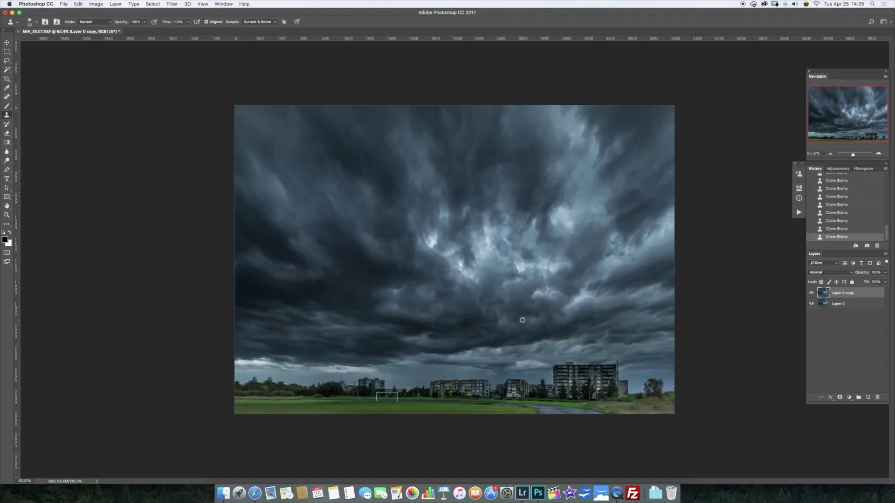
{"action": "scroll", "coordinate": [522, 320], "scroll_direction": "up", "scroll_amount": 3}
{"action": "scroll", "coordinate": [522, 320], "scroll_direction": "up", "scroll_amount": 2}
{"action": "scroll", "coordinate": [521, 320], "scroll_direction": "down", "scroll_amount": 1}
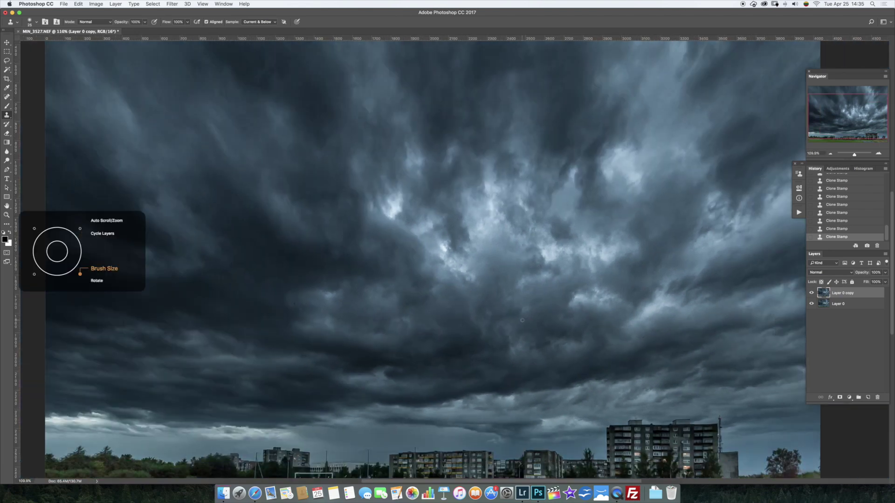
{"action": "left_click", "coordinate": [7, 106]}
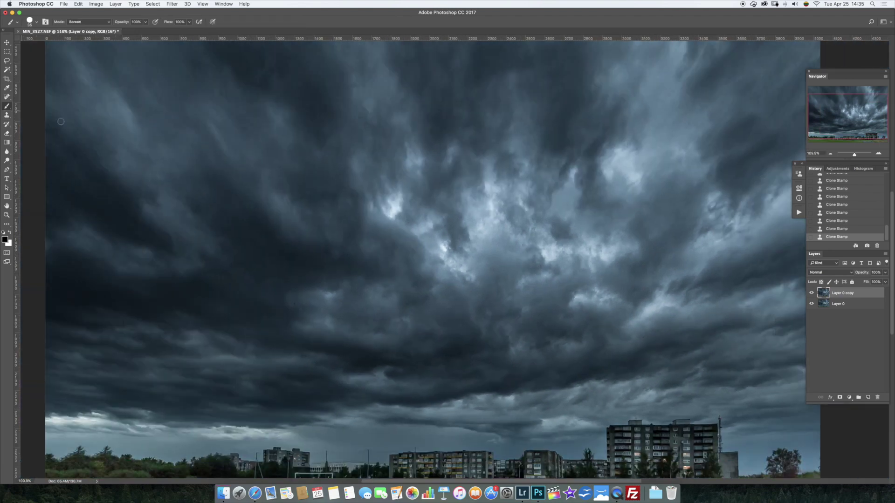
{"action": "key", "text": "bracketleft"}
{"action": "key", "text": "bracketright"}
{"action": "key", "text": "bracketright"}
{"action": "key", "text": "bracketleft"}
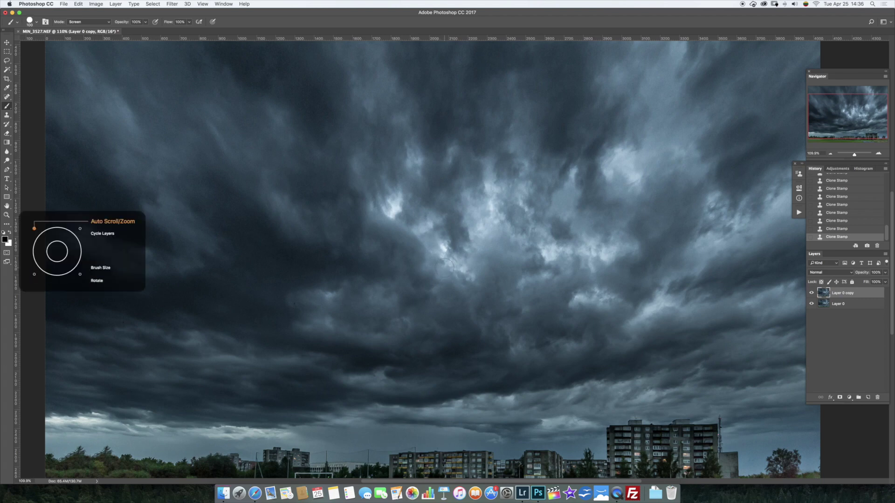
{"action": "scroll", "coordinate": [495, 280], "scroll_direction": "down", "scroll_amount": 3}
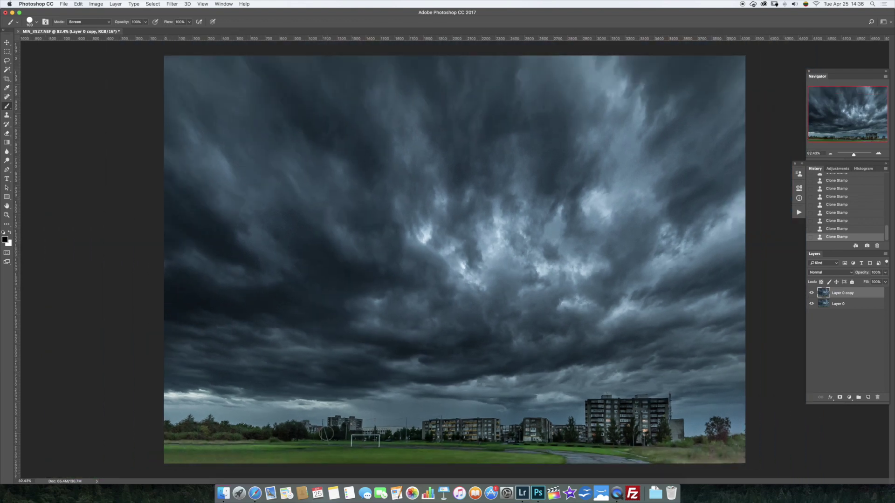
{"action": "scroll", "coordinate": [438, 363], "scroll_direction": "down", "scroll_amount": 1}
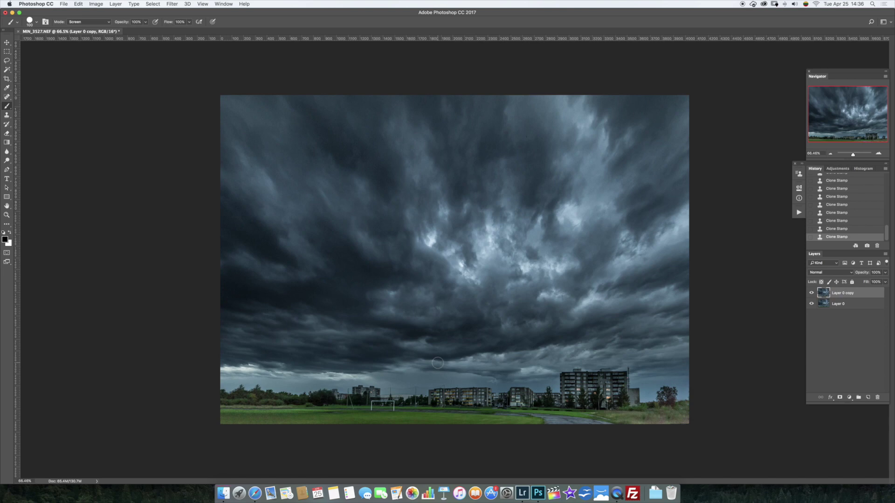
{"action": "left_click", "coordinate": [6, 61]}
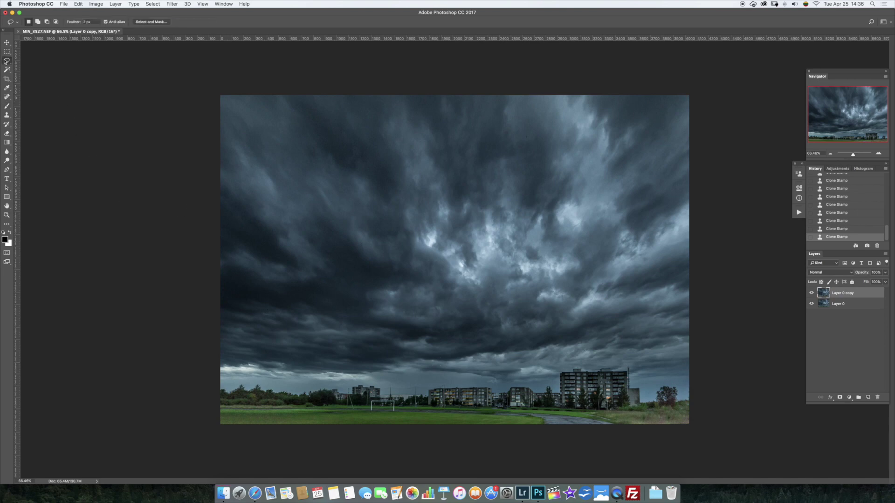
{"action": "left_click", "coordinate": [7, 51]}
{"action": "mouse_move", "coordinate": [198, 77]}
{"action": "left_mouse_down"}
{"action": "mouse_move", "coordinate": [889, 315]}
{"action": "mouse_move", "coordinate": [752, 368]}
{"action": "left_mouse_up"}
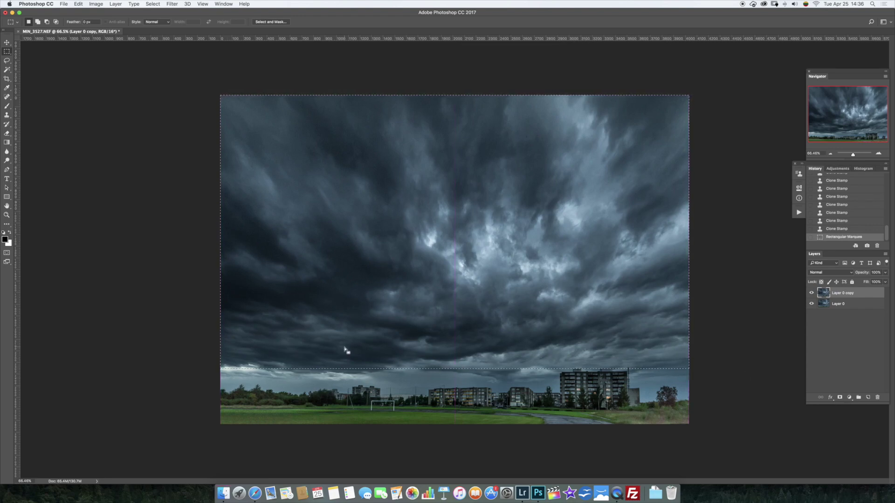
{"action": "left_click", "coordinate": [849, 397]}
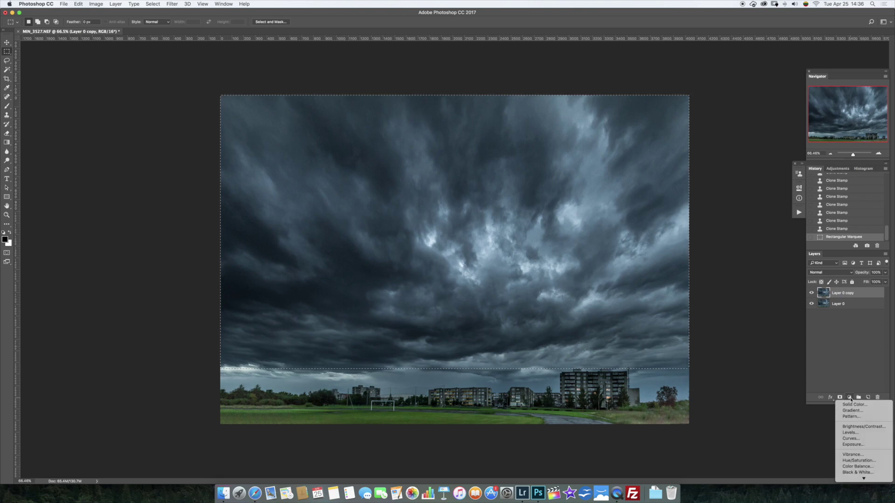
{"action": "left_click", "coordinate": [849, 432]}
{"action": "left_click_drag", "start_coordinate": [755, 253], "coordinate": [779, 253]}
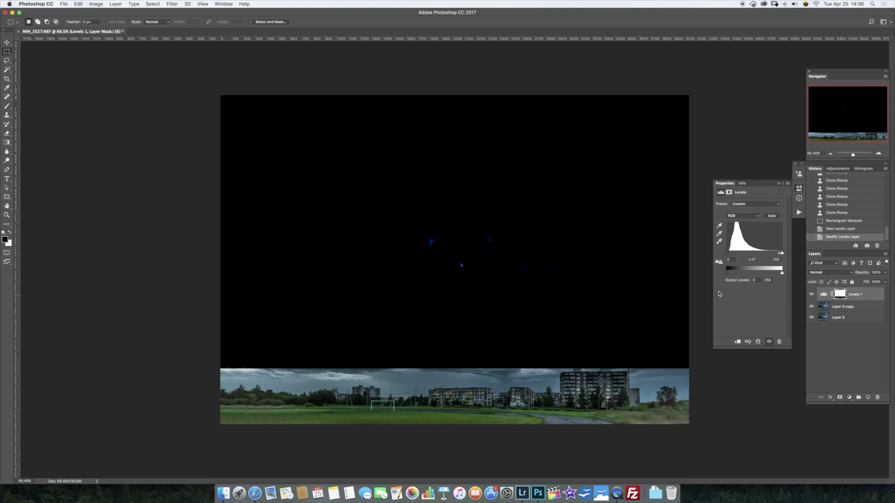
{"action": "left_click_drag", "start_coordinate": [824, 295], "coordinate": [877, 397]}
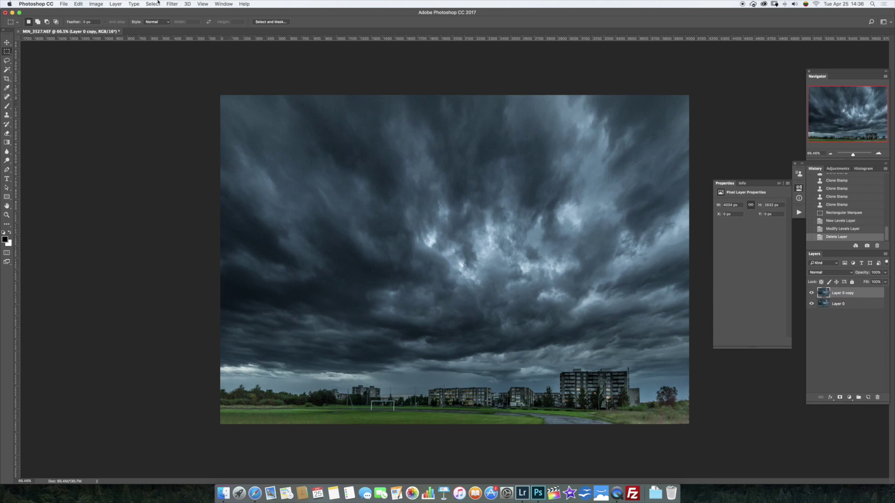
Step: Select the sky down to the horizon and feather the selection by 200 px
{"action": "mouse_move", "coordinate": [216, 88]}
{"action": "left_mouse_down"}
{"action": "mouse_move", "coordinate": [739, 346]}
{"action": "mouse_move", "coordinate": [729, 368]}
{"action": "left_mouse_up"}
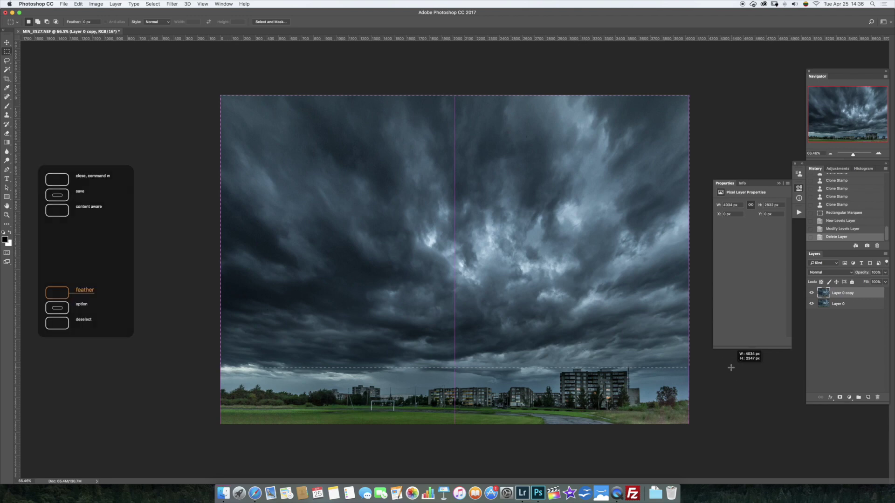
{"action": "key", "text": "shift+F6"}
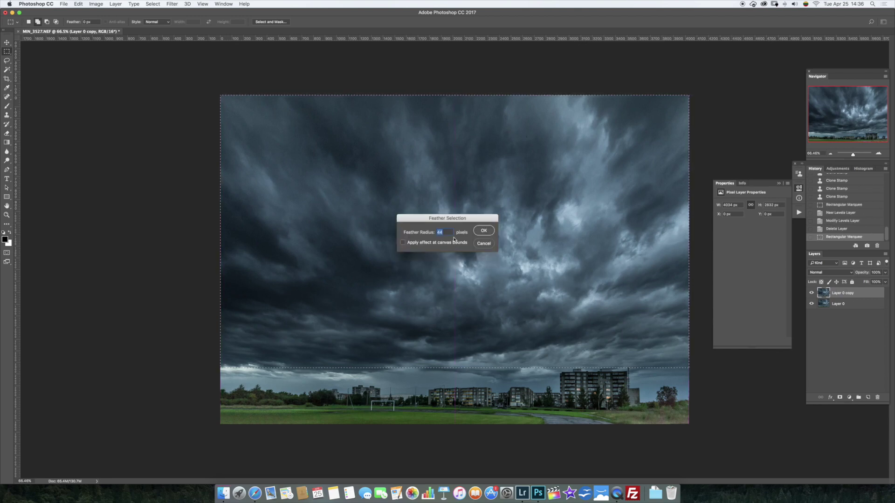
{"action": "type", "text": "200"}
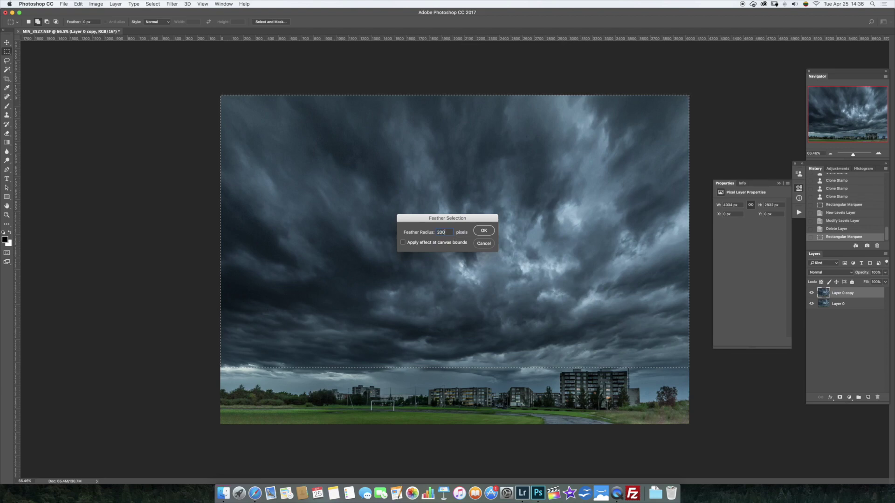
{"action": "key", "text": "Return"}
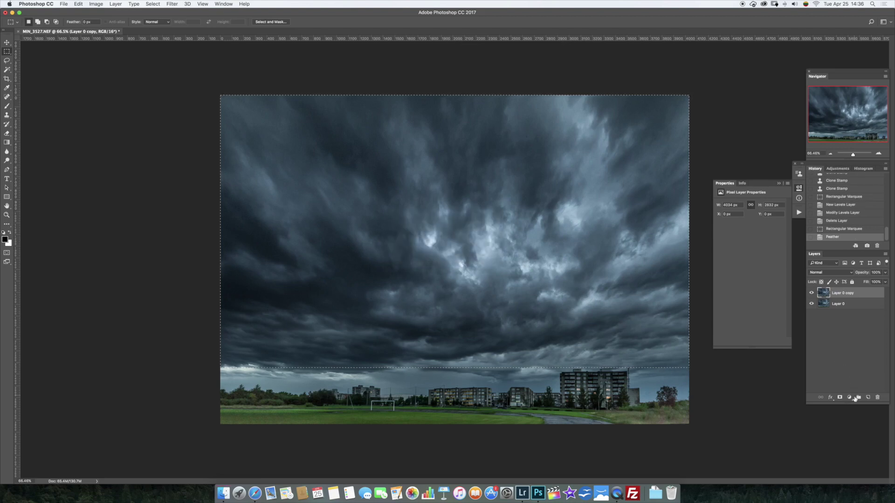
Step: Add a Levels adjustment darkening the sky midtones, then merge all three layers
{"action": "left_click", "coordinate": [849, 397]}
{"action": "left_click", "coordinate": [850, 432]}
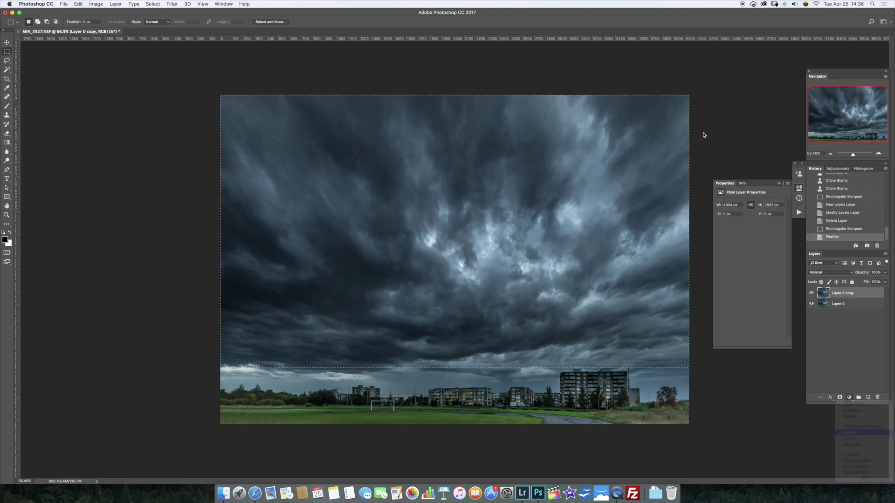
{"action": "left_click_drag", "start_coordinate": [754, 253], "coordinate": [777, 255]}
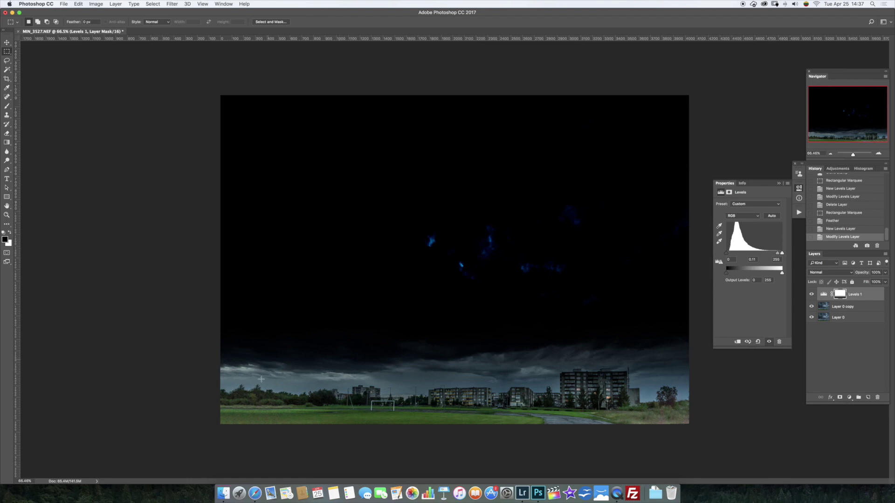
{"action": "left_click_drag", "start_coordinate": [777, 253], "coordinate": [757, 256]}
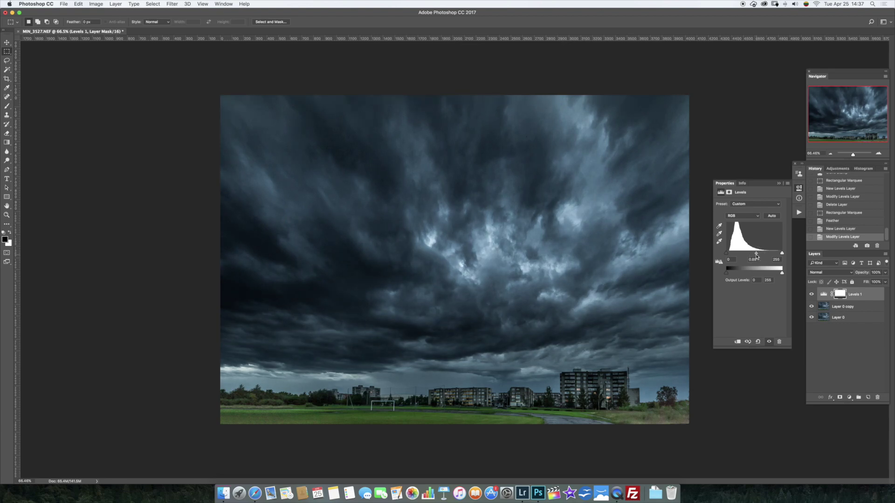
{"action": "left_click", "coordinate": [777, 182]}
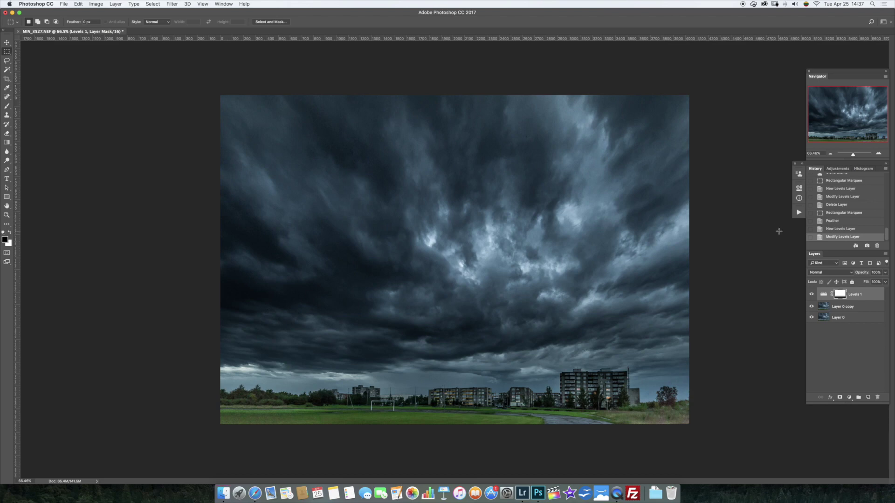
{"action": "left_click", "coordinate": [842, 320], "text": "shift"}
{"action": "key", "text": "super+e"}
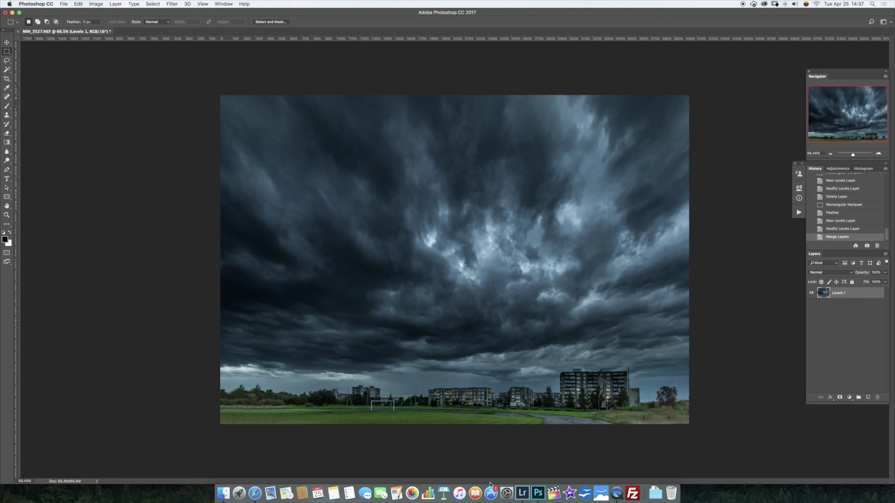
Step: Flick between the 4/25/17 original and Galutinis snapshots in Lightroom, then return to Photoshop
{"action": "left_click", "coordinate": [523, 495]}
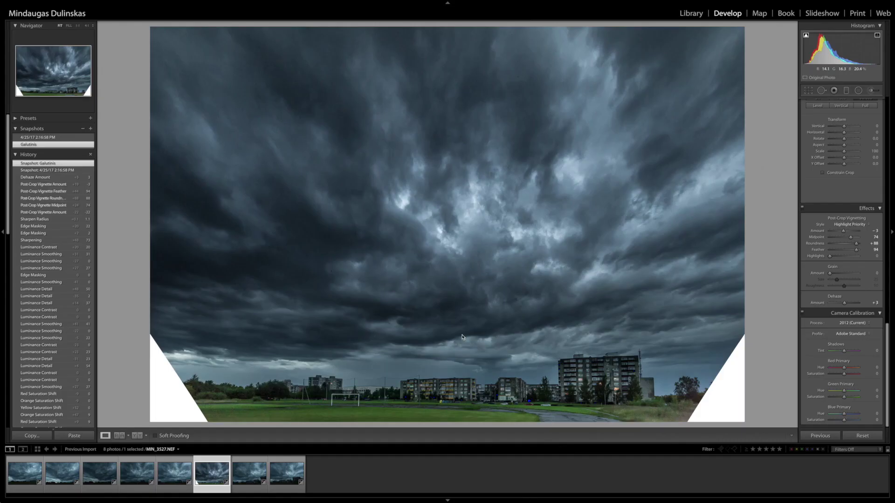
{"action": "left_click", "coordinate": [60, 136]}
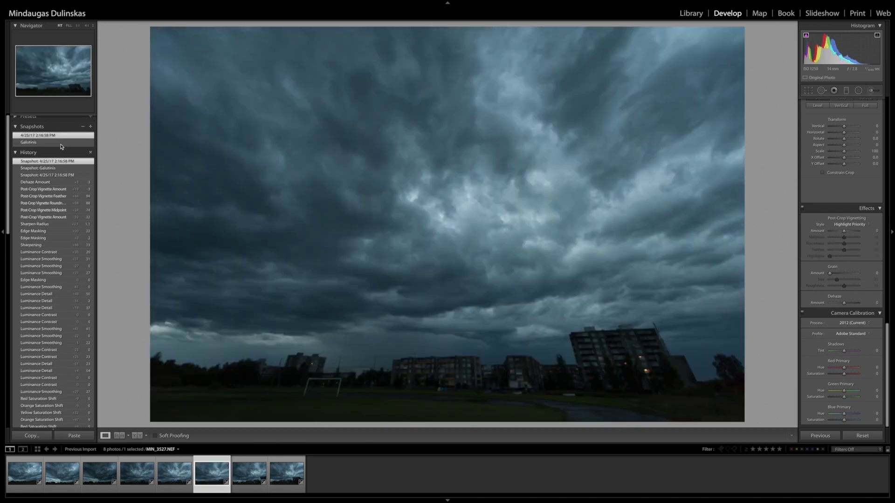
{"action": "left_click", "coordinate": [64, 141]}
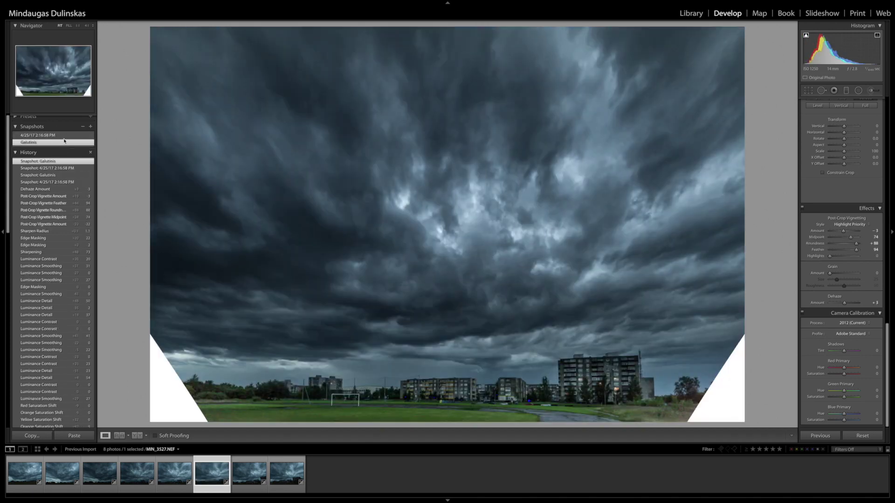
{"action": "left_click", "coordinate": [64, 135]}
{"action": "left_click", "coordinate": [64, 141]}
{"action": "left_click", "coordinate": [65, 136]}
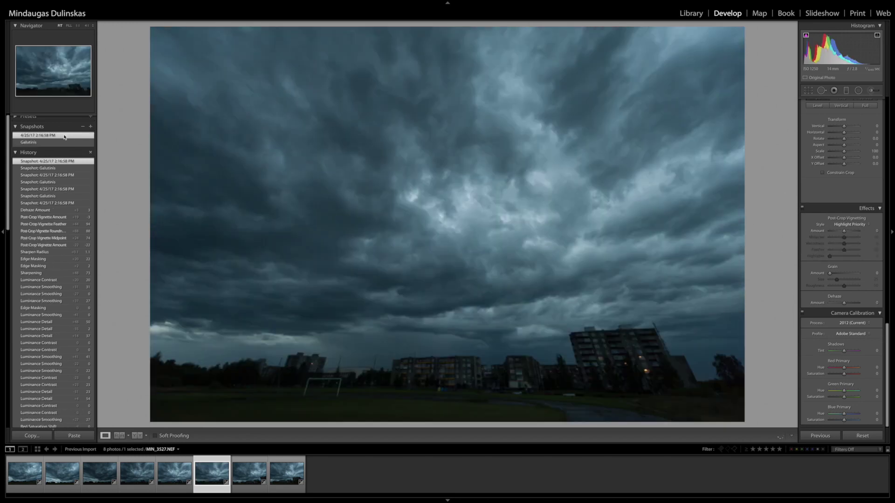
{"action": "key", "text": "super+Tab"}
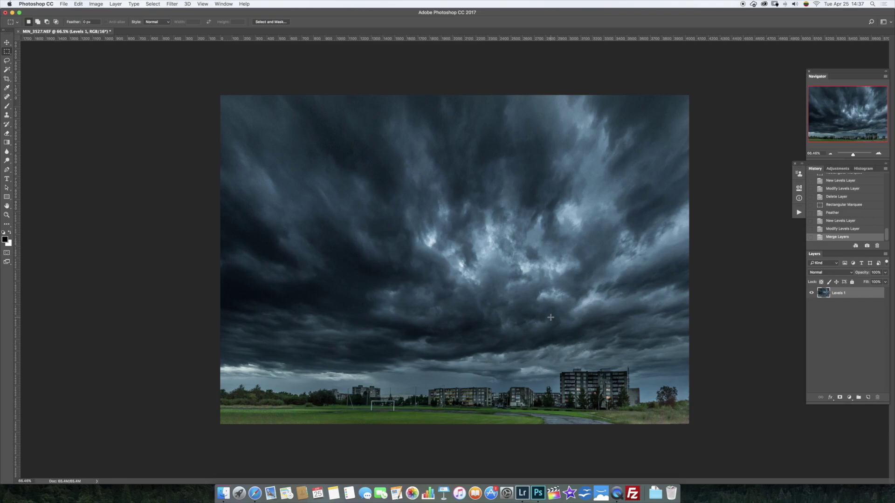
Step: Switch to Lightroom's Develop module showing the original 4/25/17 snapshot
{"action": "key", "text": "super+Tab"}
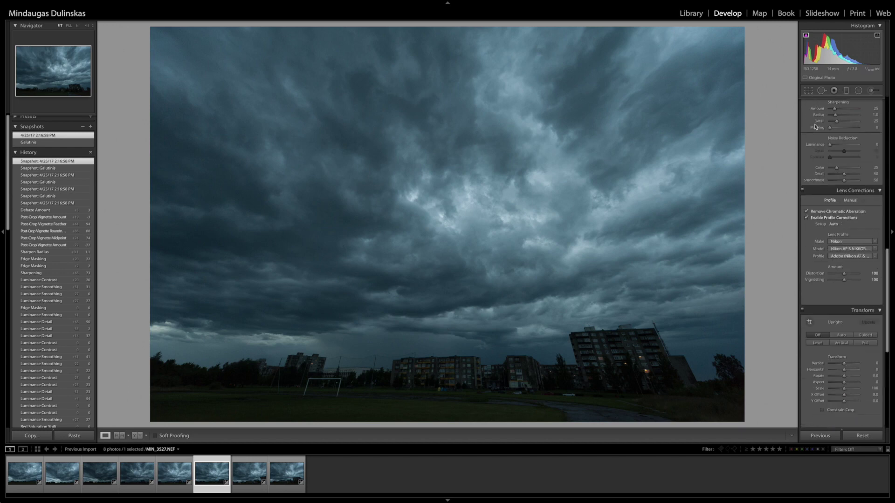
{"action": "scroll", "coordinate": [816, 140], "scroll_direction": "up", "scroll_amount": 10}
{"action": "scroll", "coordinate": [849, 172], "scroll_direction": "down", "scroll_amount": 1}
{"action": "left_click", "coordinate": [851, 159]}
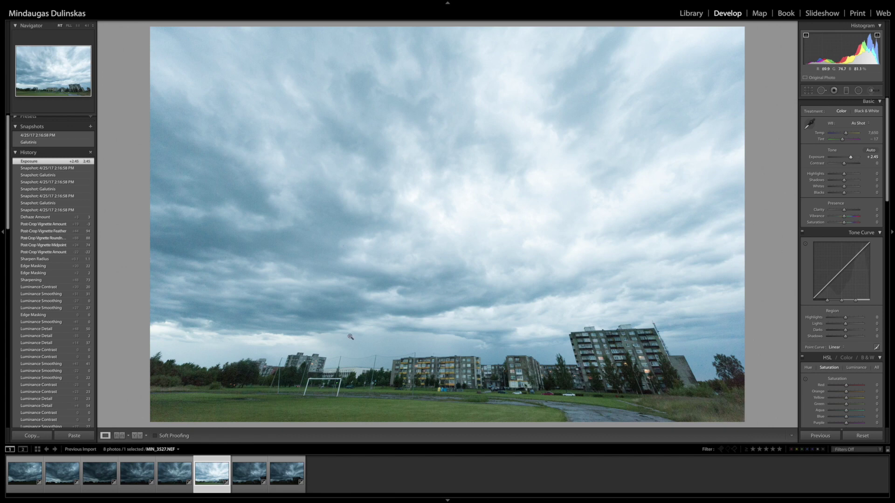
{"action": "double_click", "coordinate": [816, 159]}
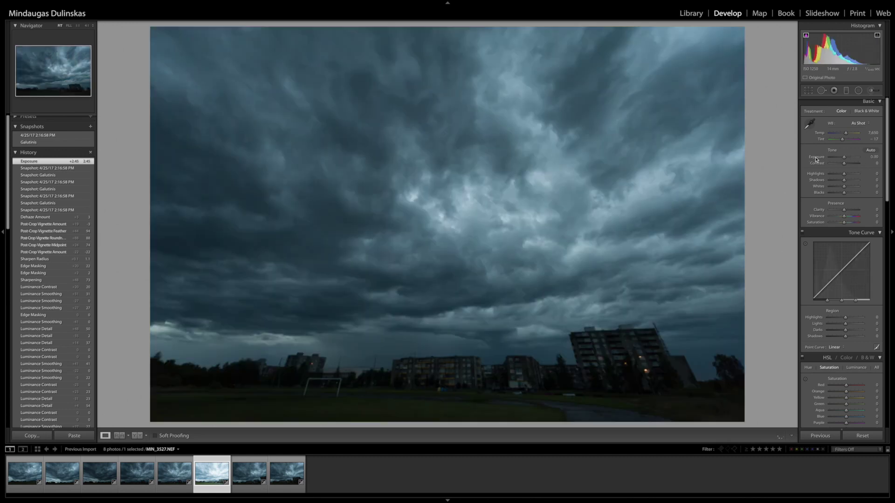